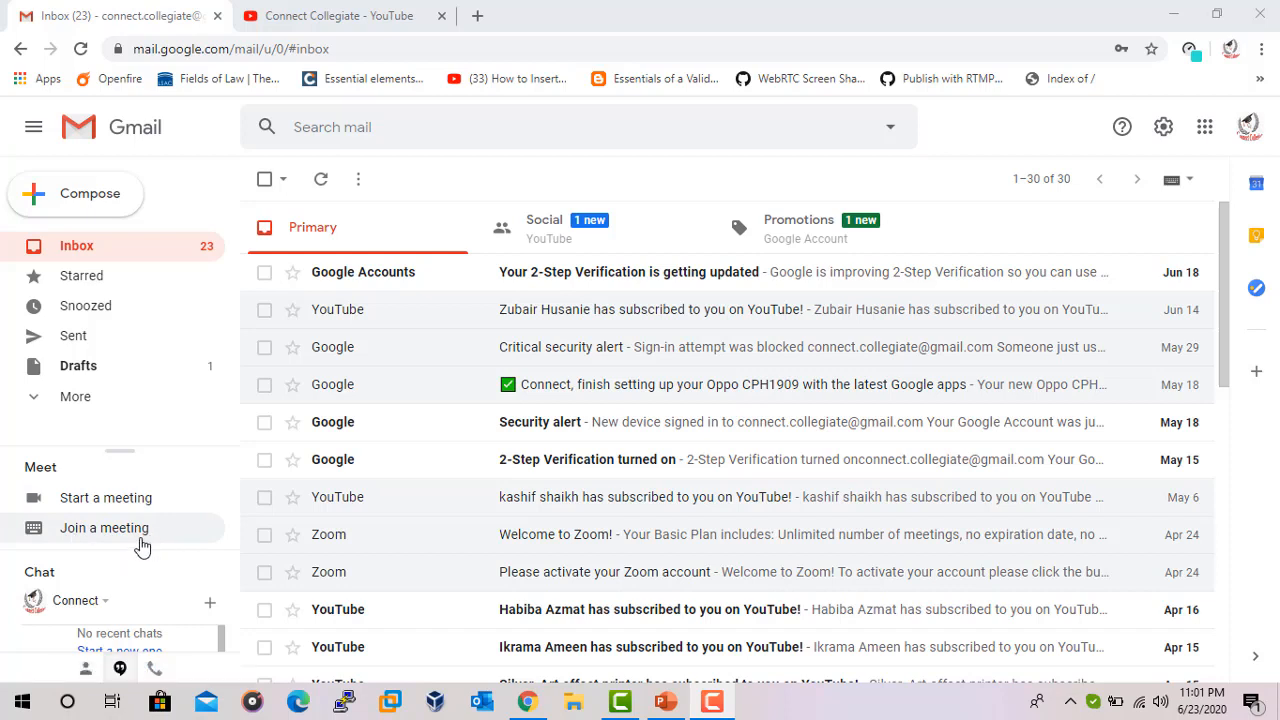
- Start a new Google Meet meeting from Gmail in a maximized window and join it with the camera off
left_click(84, 512)
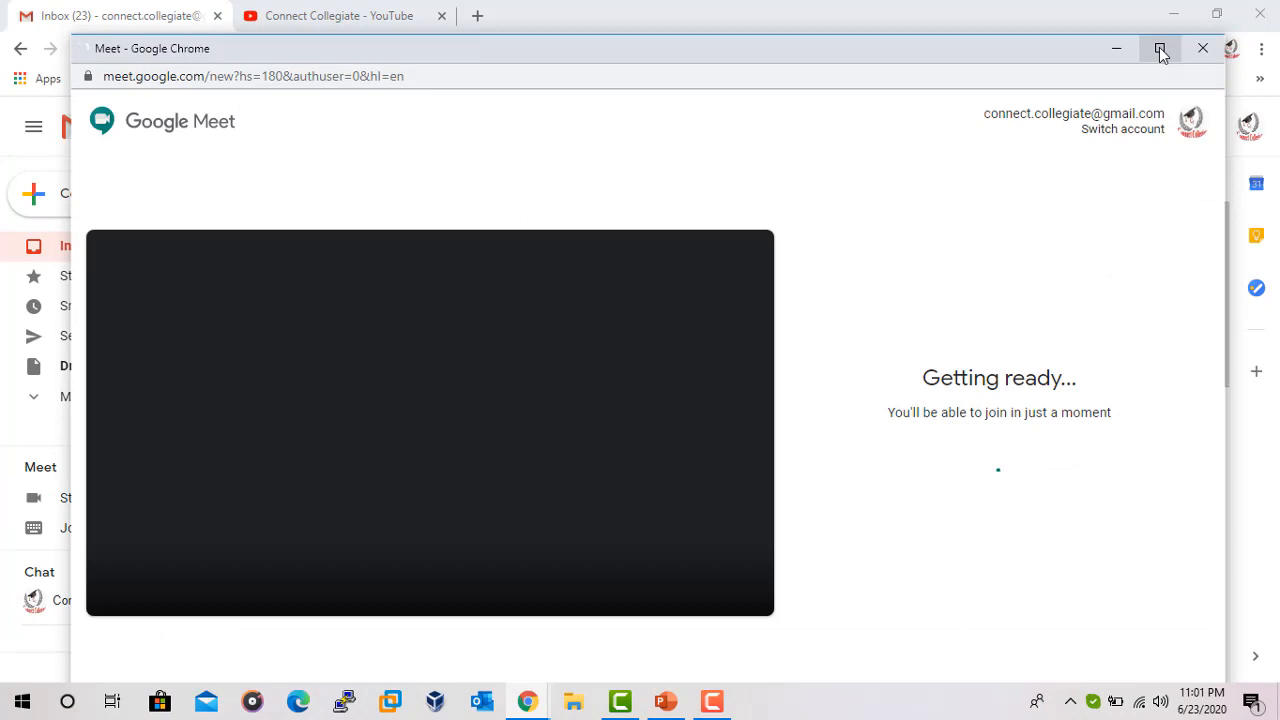
left_click(1159, 48)
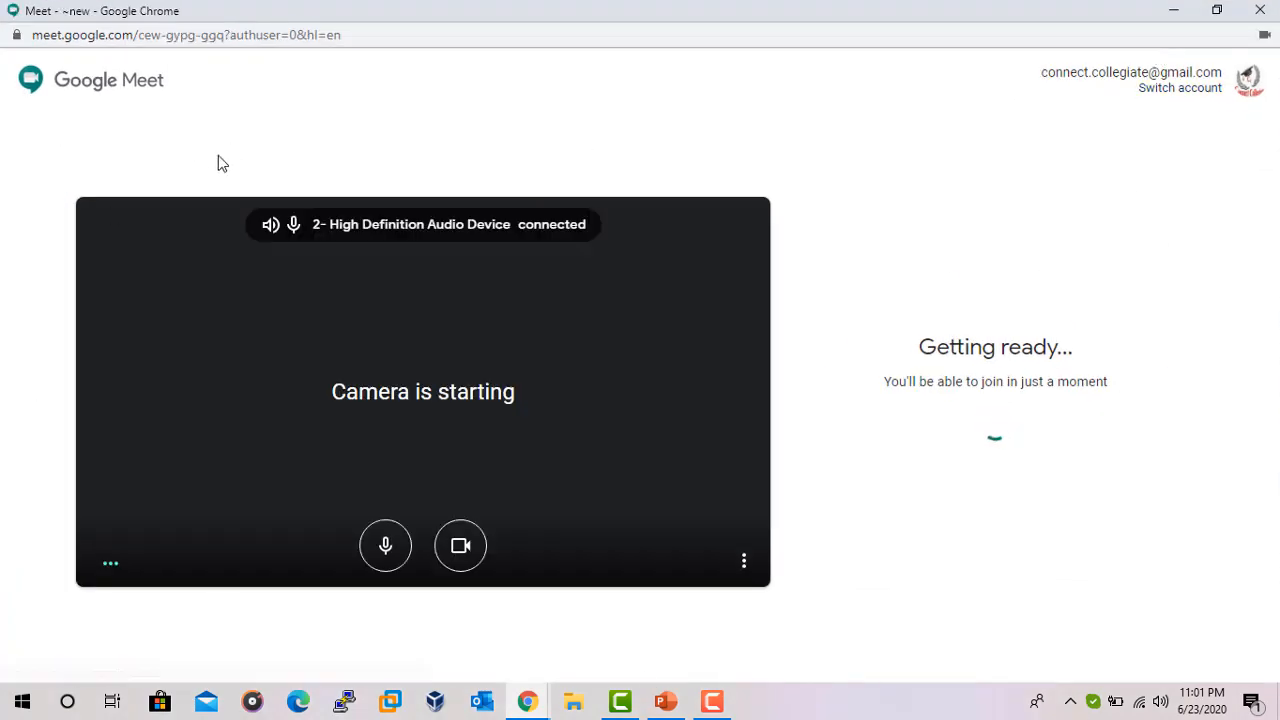
left_click(460, 545)
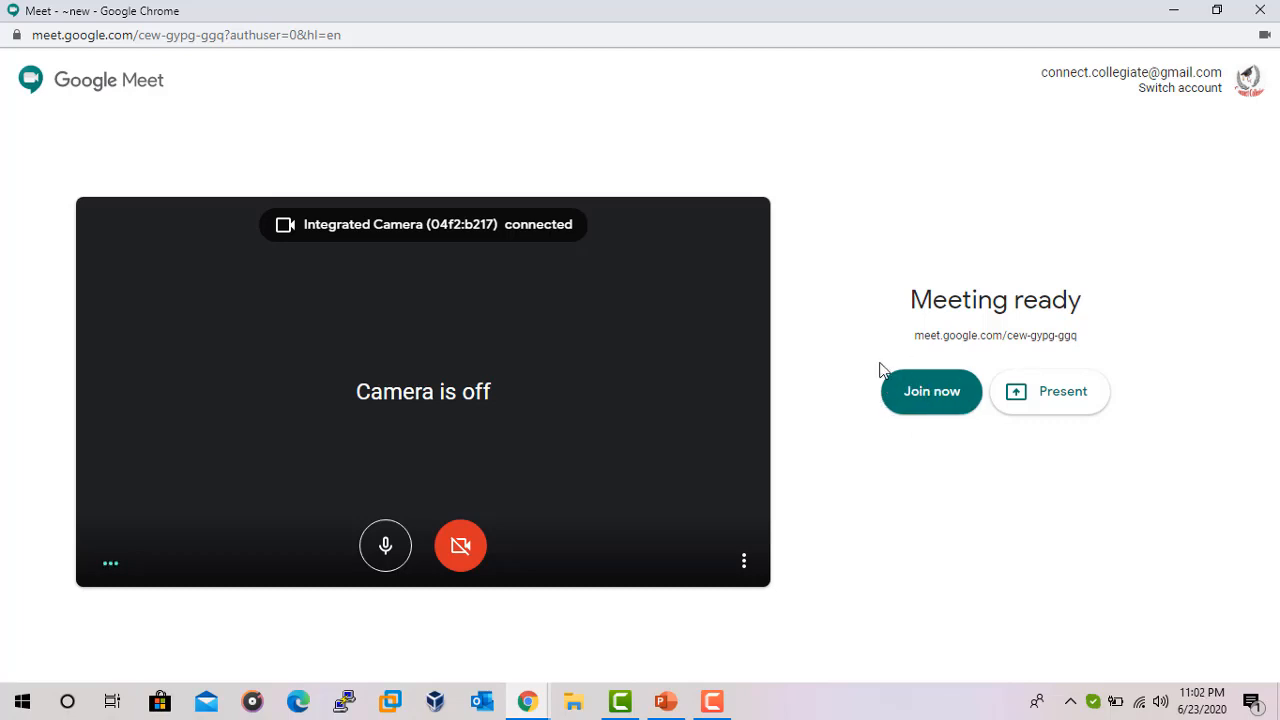
left_click(932, 392)
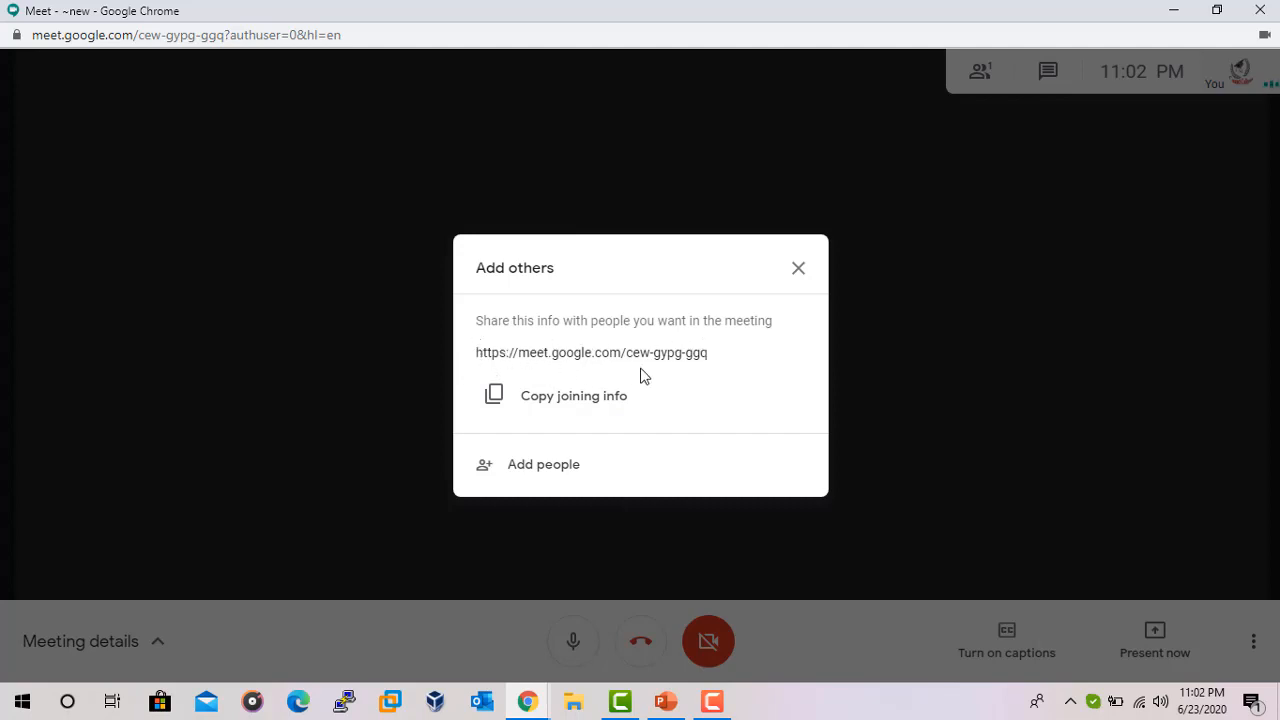
- Copy the meeting's joining info, close the invitation dialog and minimize the meeting window
left_click(587, 403)
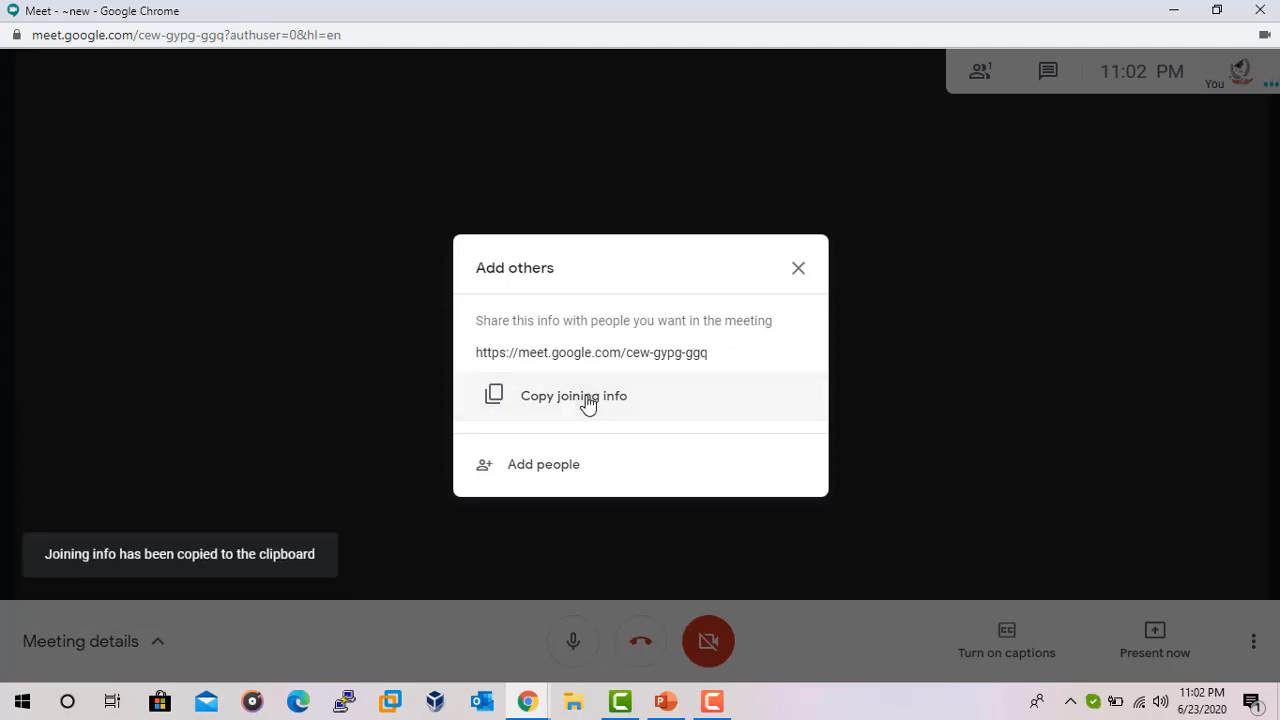
left_click(801, 272)
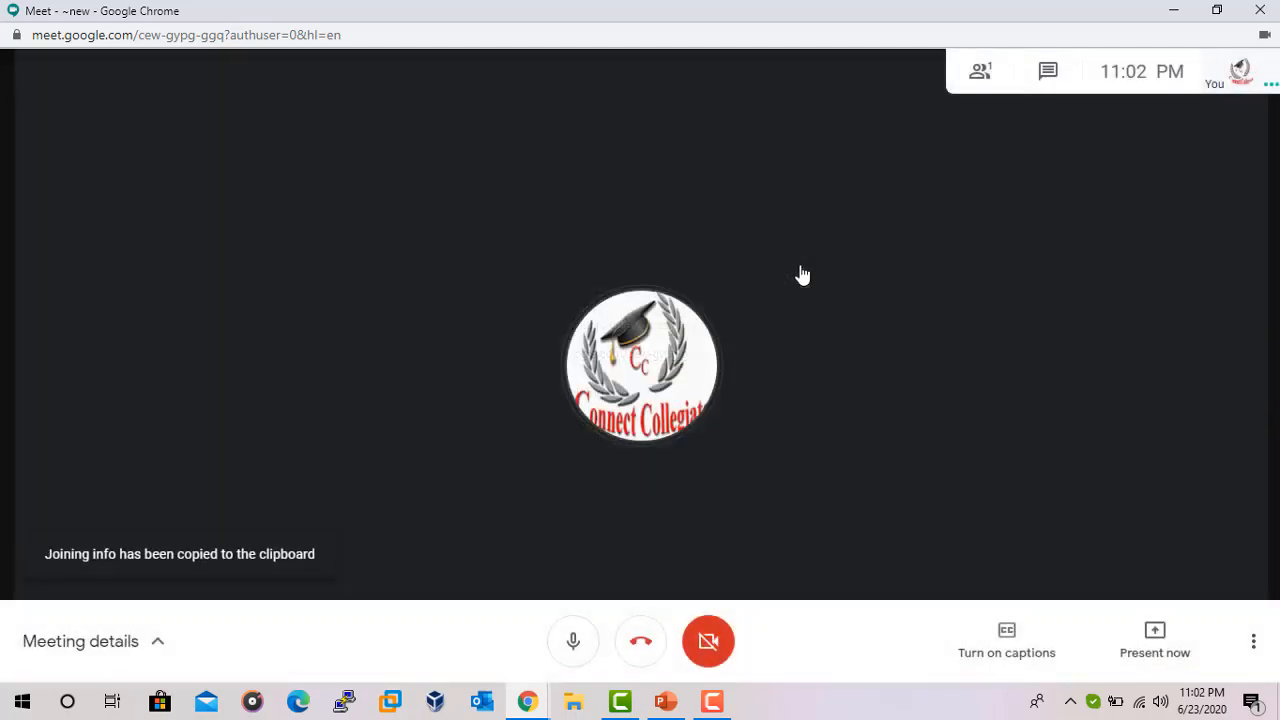
left_click(1175, 13)
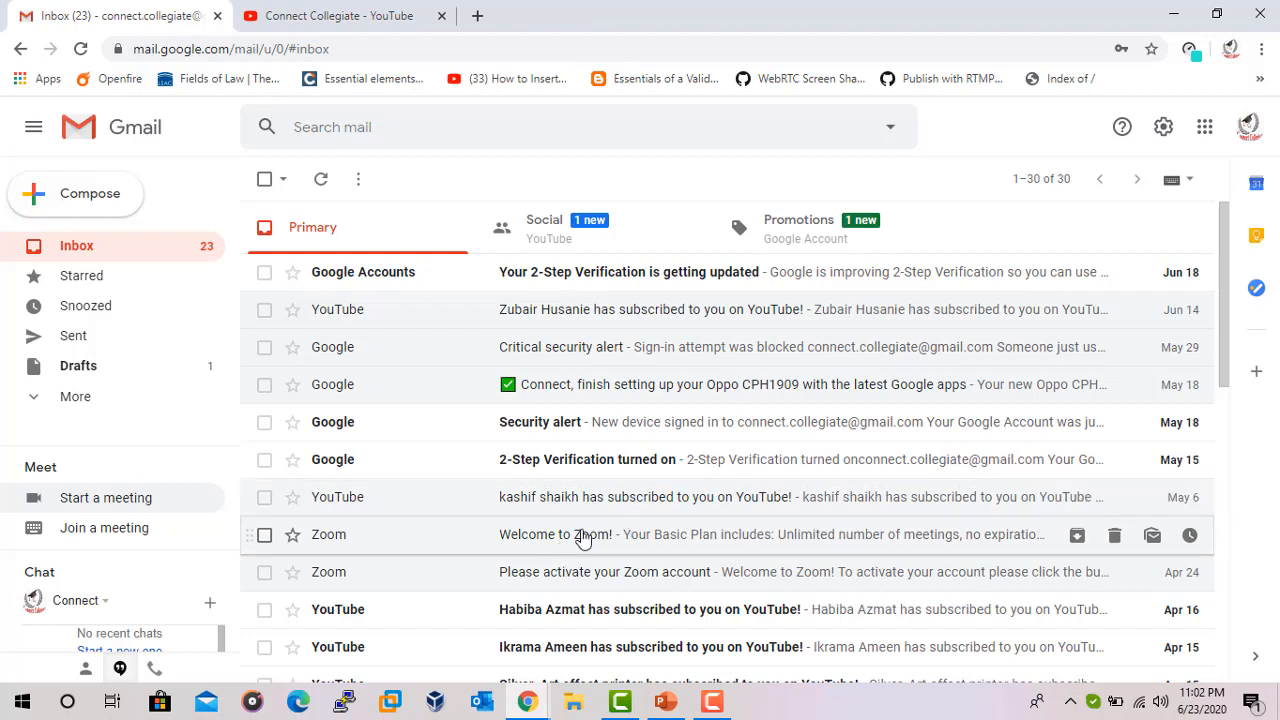
- Open Google Classroom from the Google apps in Gmail
left_click(1205, 128)
scroll(1210, 340, "down", 5)
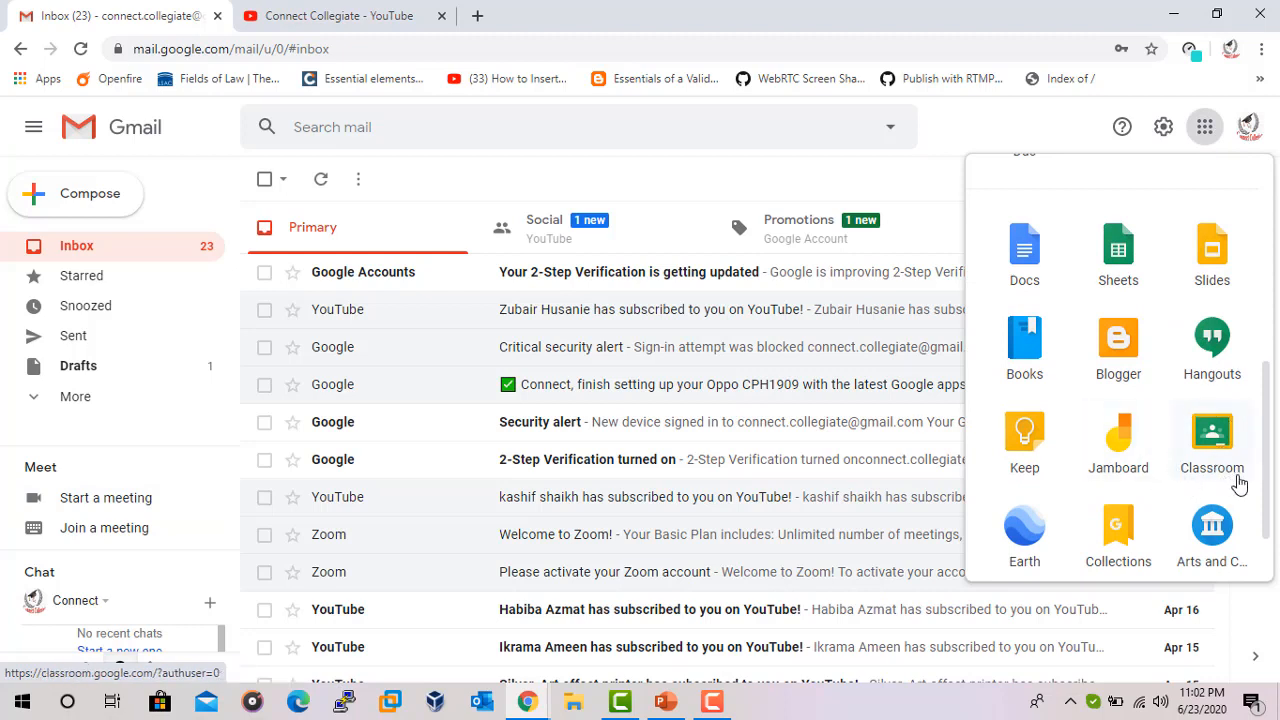
left_click(1222, 448)
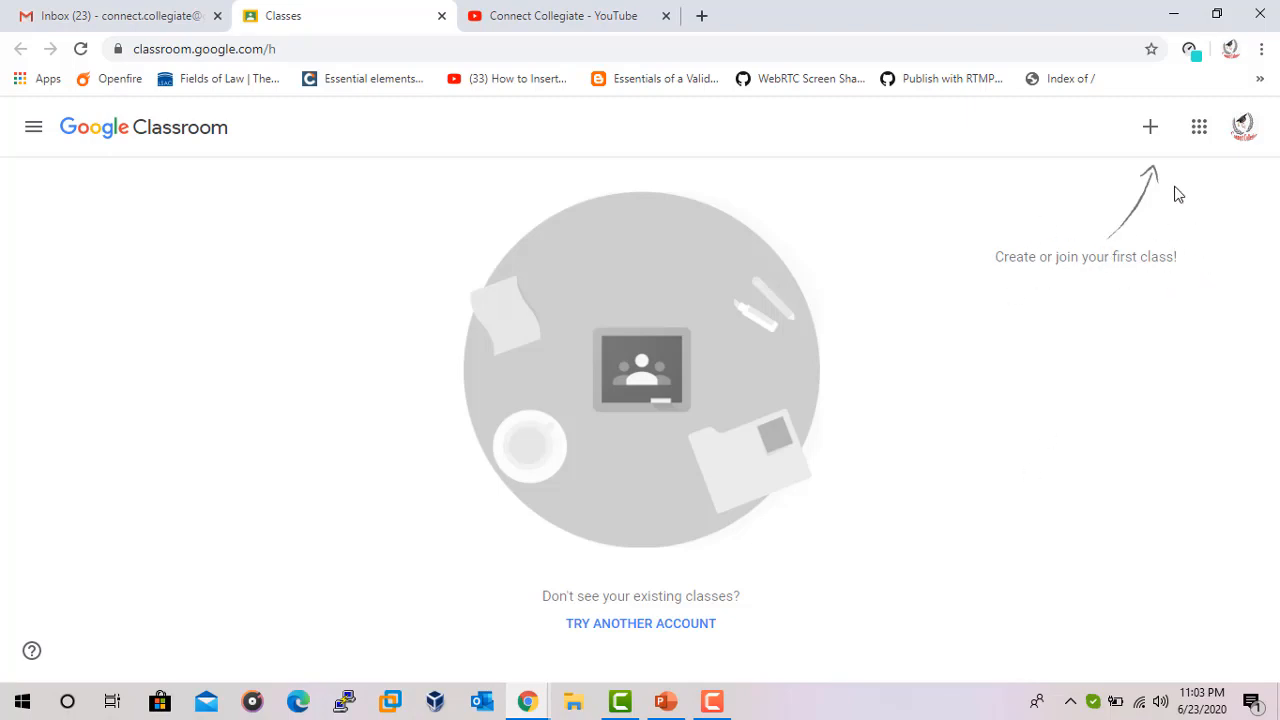
- Start creating a class and accept the notice about not using Classroom at a school with students
left_click(1150, 128)
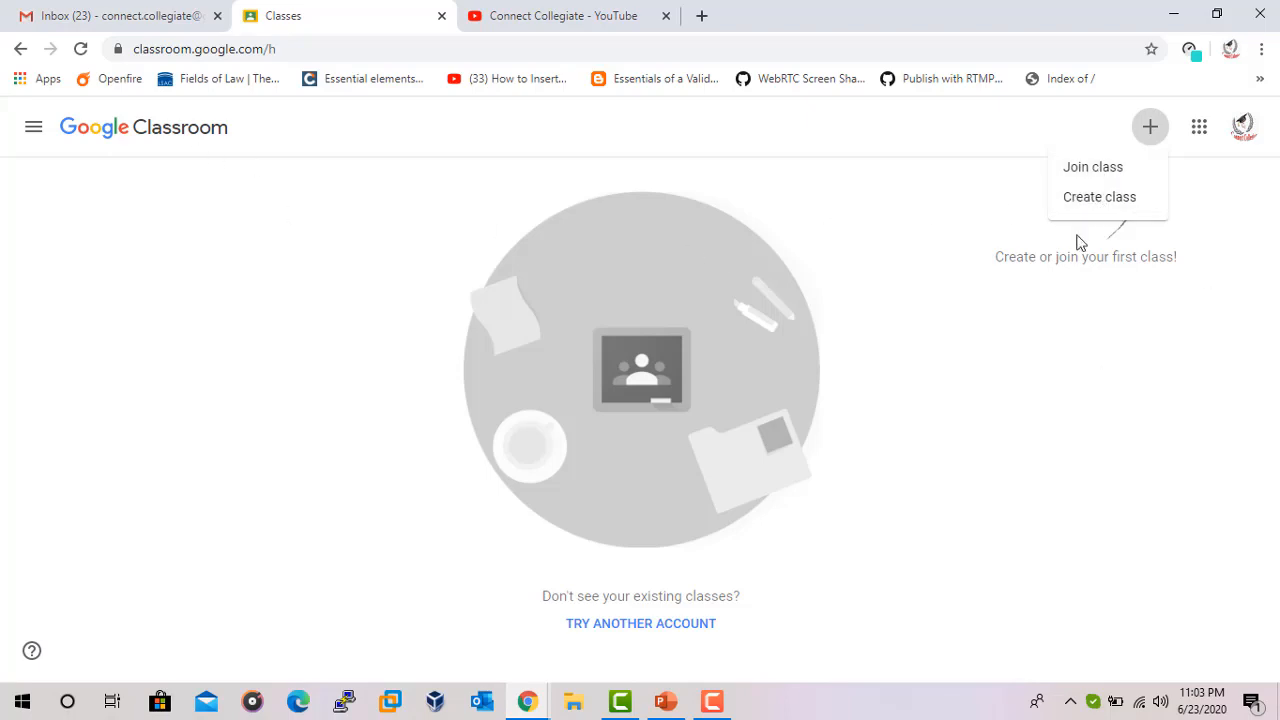
left_click(1089, 200)
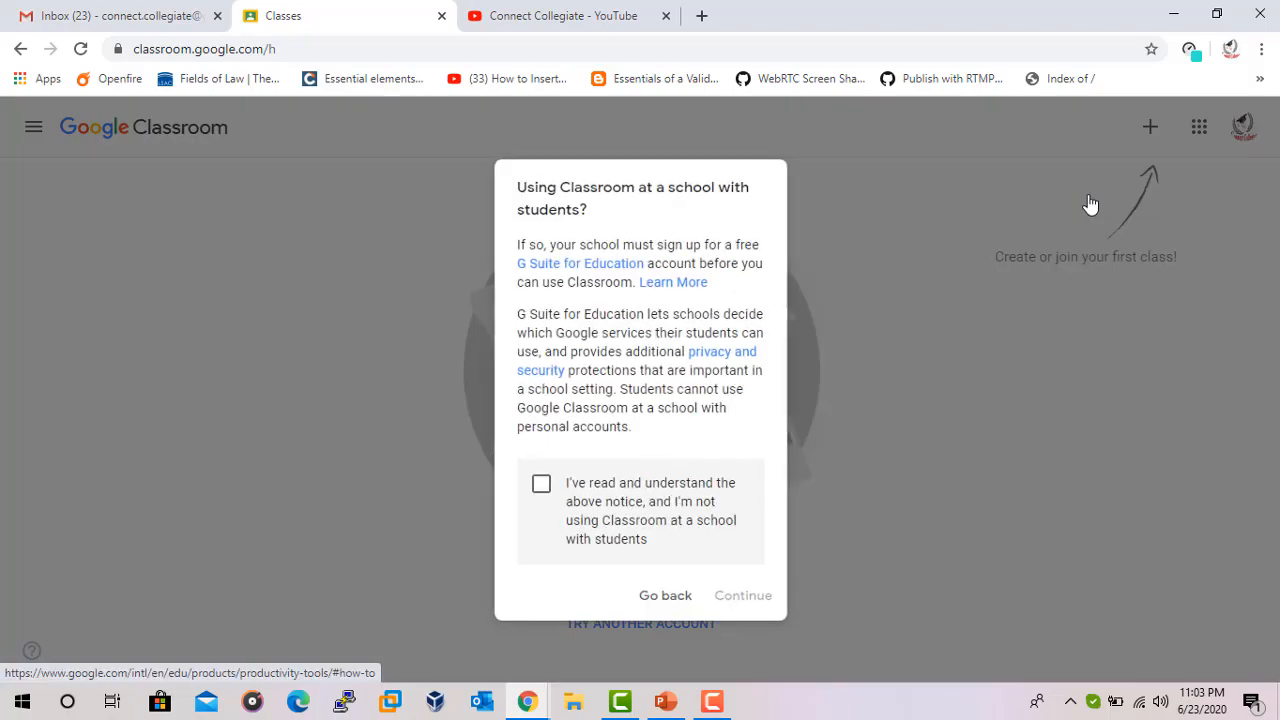
left_click(543, 492)
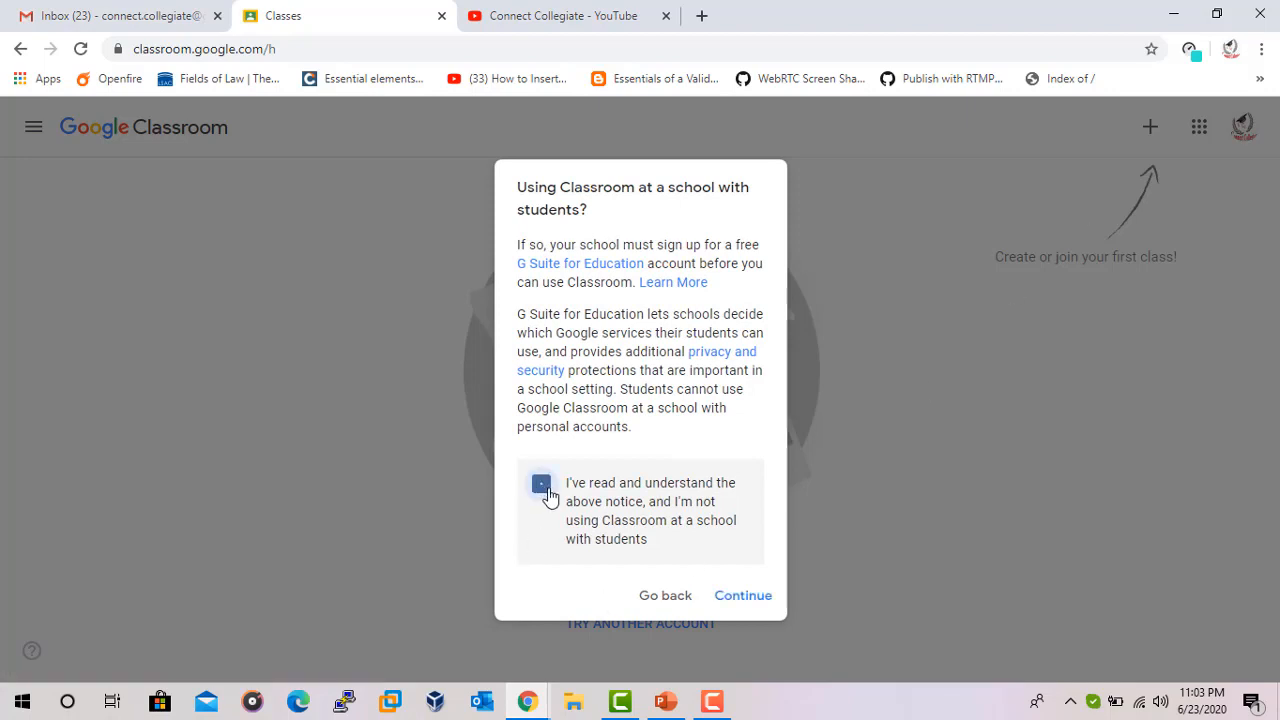
left_click(744, 596)
- Create the class "Connect Collegiate" with section Science, subject Mathematics and room 01
left_click(556, 277)
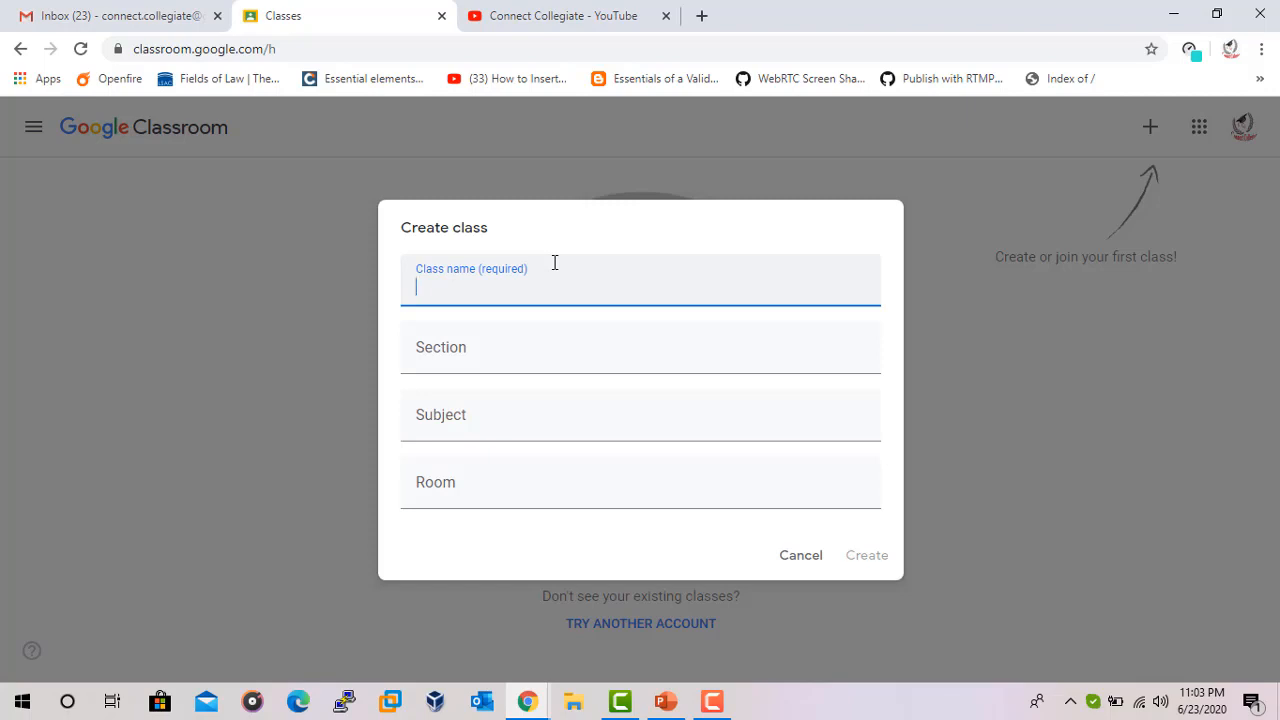
type("Connect Colle")
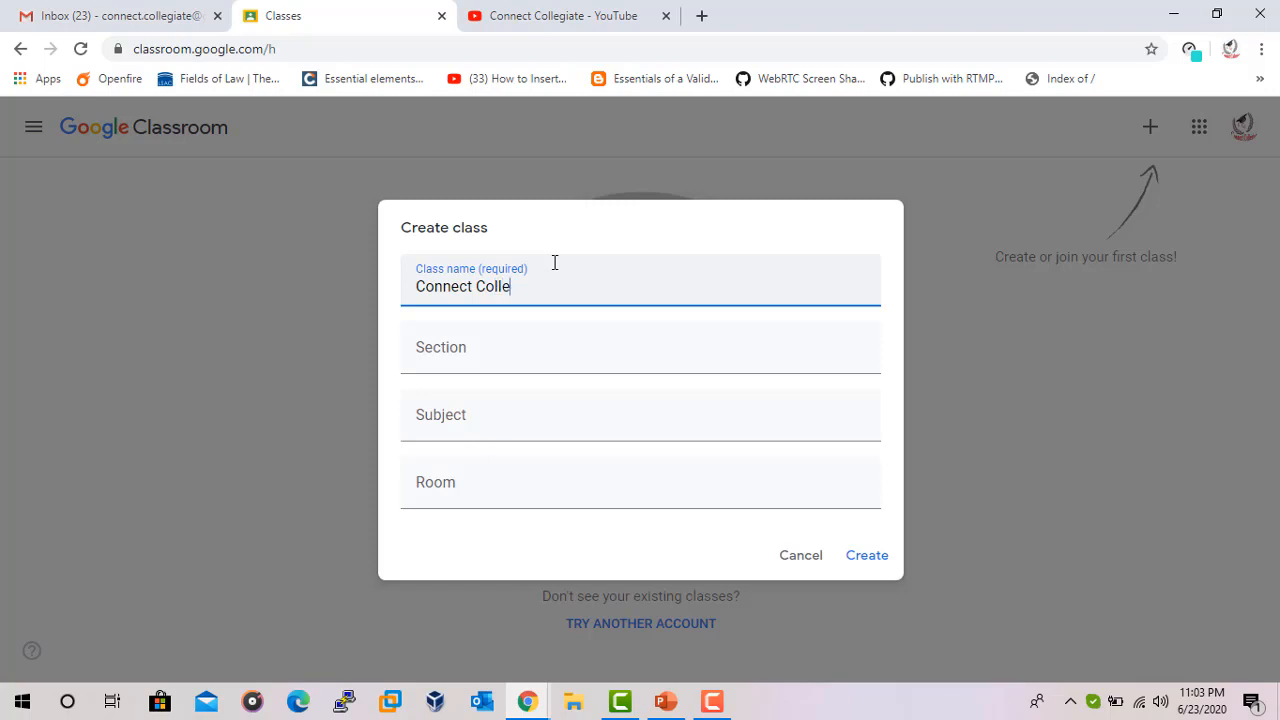
type("giate")
left_click(494, 357)
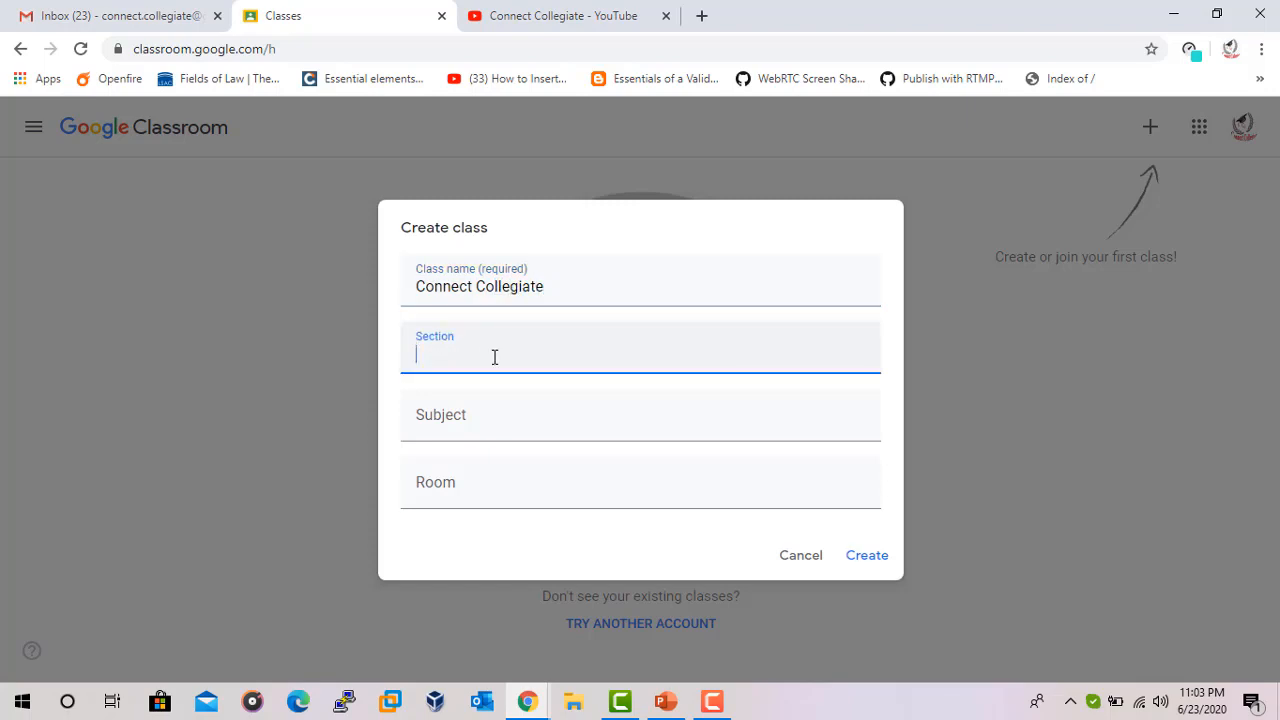
type("Science")
left_click(468, 417)
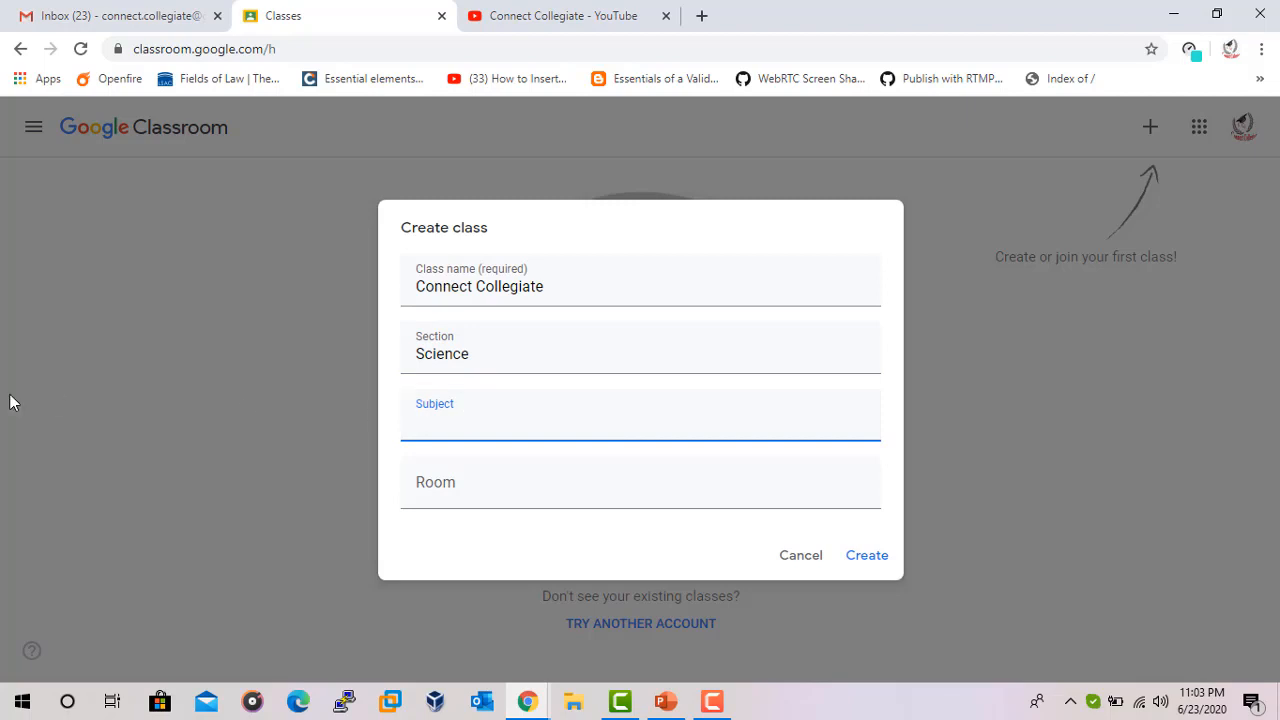
type("Mathemat")
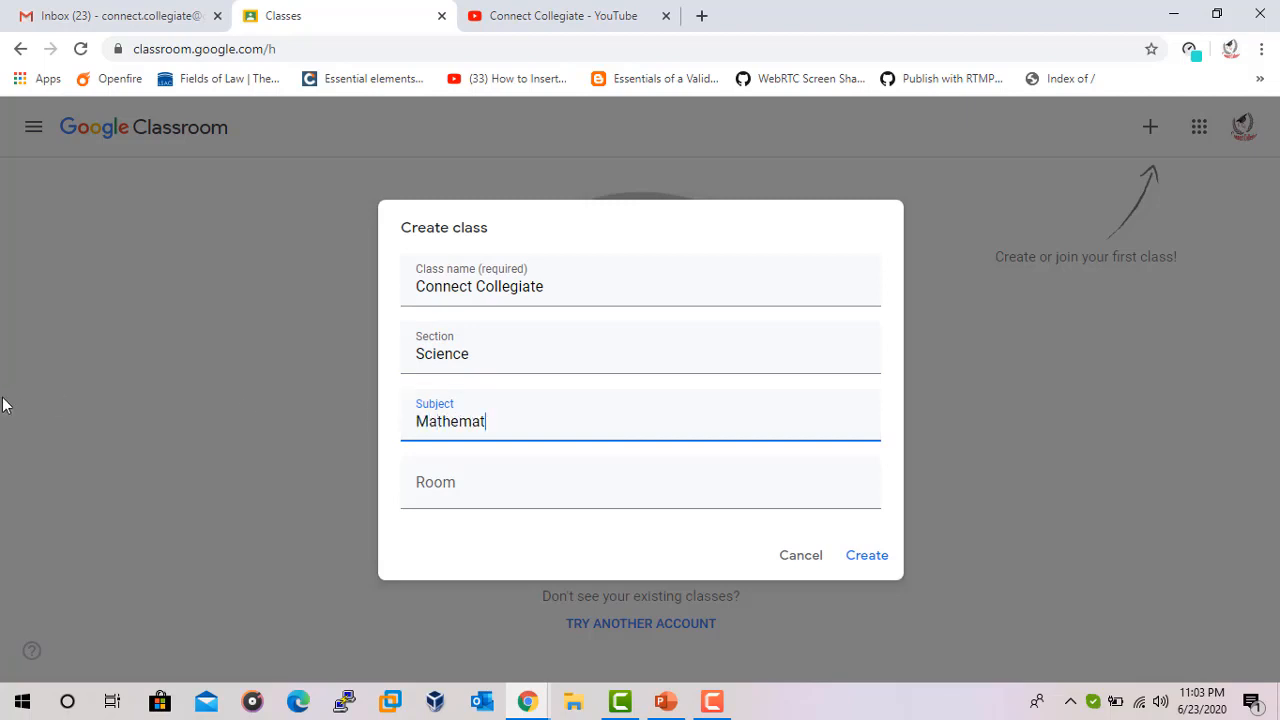
type("ics")
left_click(449, 486)
type("01")
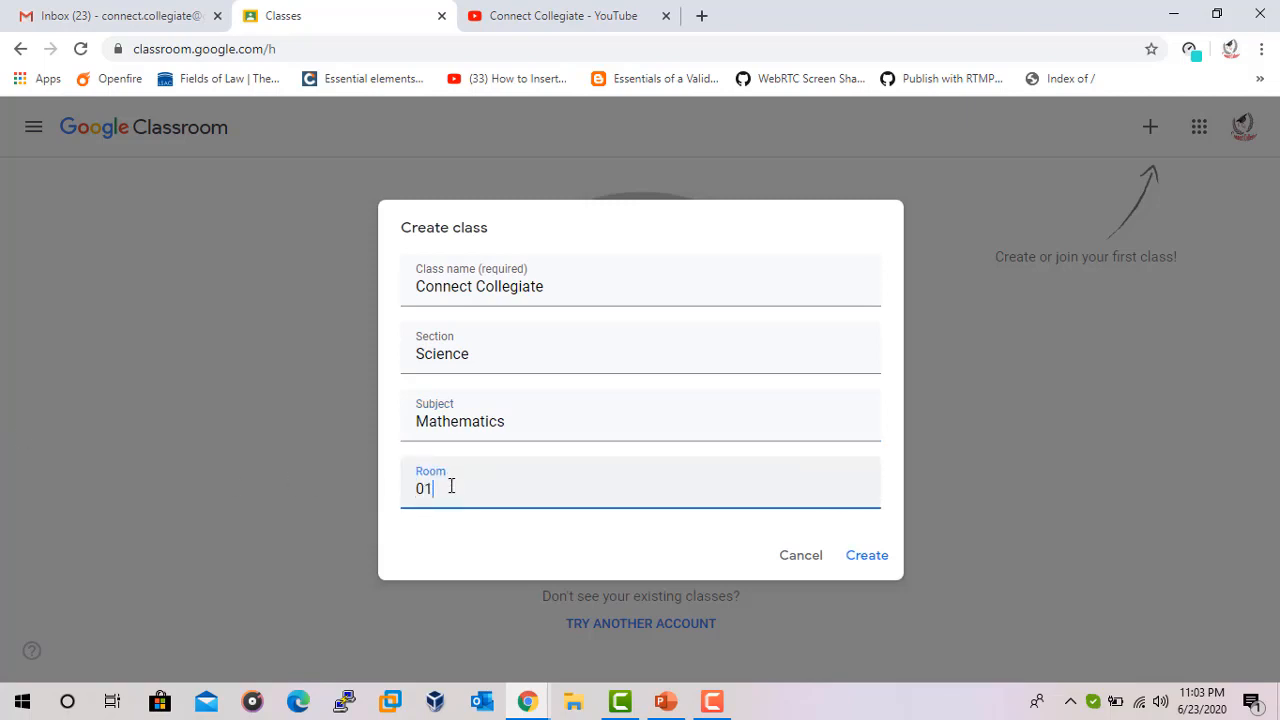
left_click(872, 559)
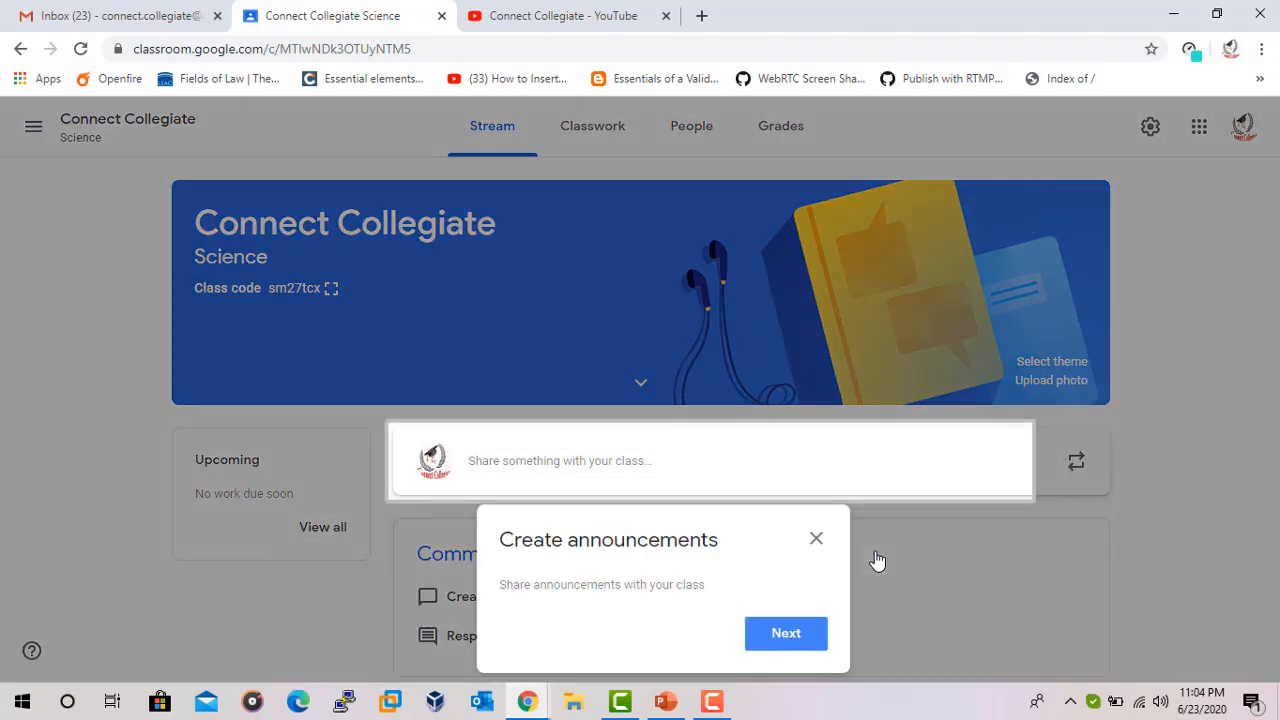
- Dismiss the tour tip, write the class announcement "Google meeting link for mathematics for grade-10" and paste the copied joining info below it
left_click(818, 540)
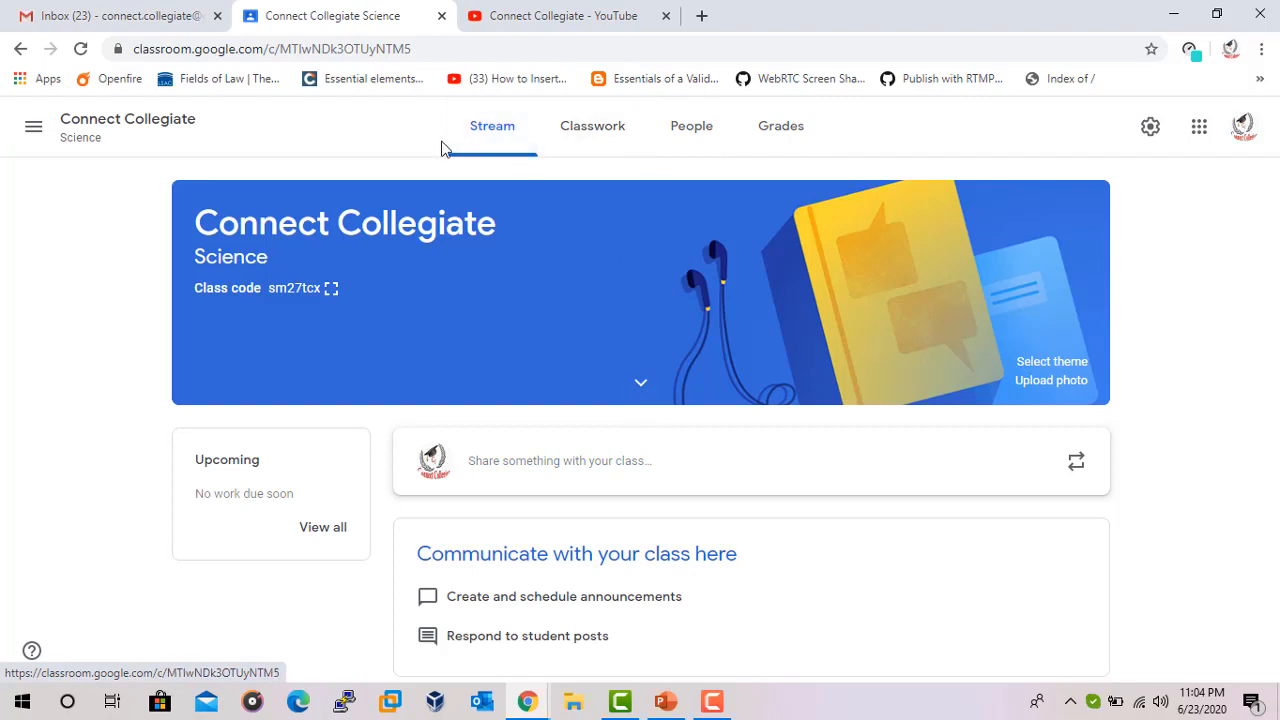
left_click(581, 466)
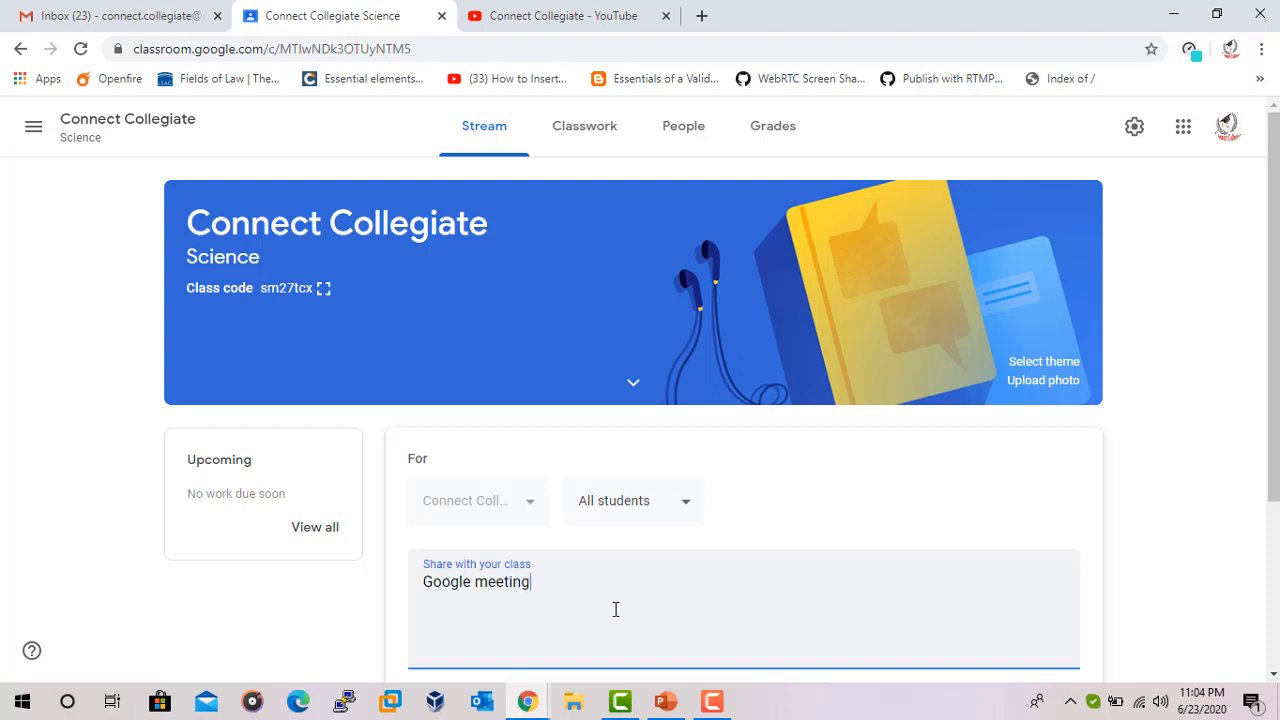
type("ink")
type(" for mayt")
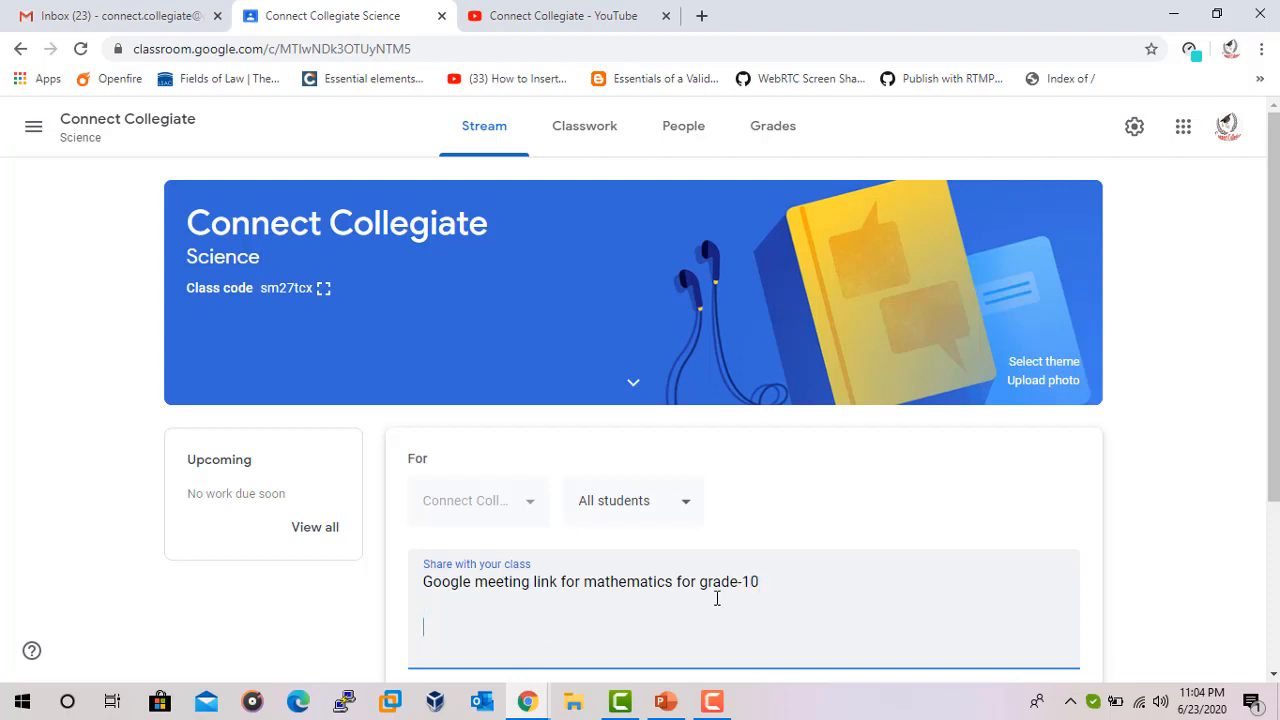
key("ctrl+v")
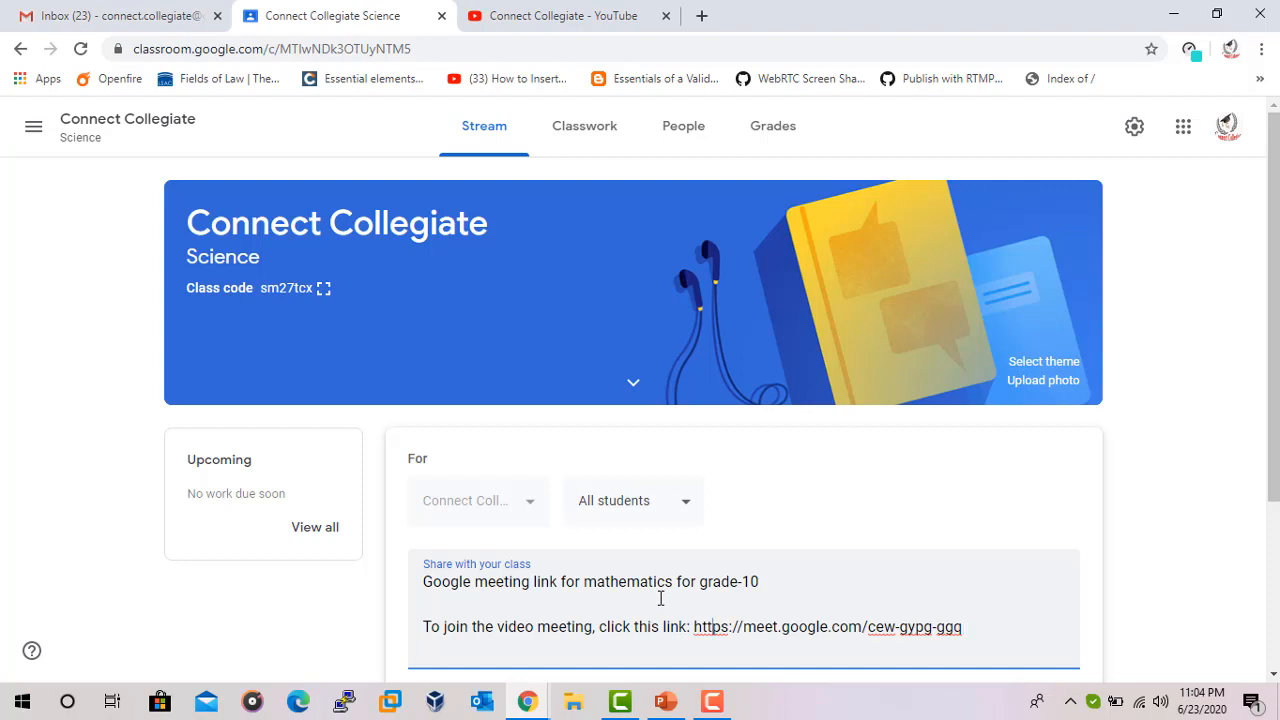
- Delete the introductory text before the meeting URL in the announcement and post it to all students
key("BackSpace")
key("BackSpace")
key("BackSpace")
key("BackSpace")
key("BackSpace")
key("BackSpace")
key("BackSpace")
key("BackSpace")
key("BackSpace")
key("BackSpace")
key("BackSpace")
key("BackSpace")
key("BackSpace")
key("BackSpace")
key("BackSpace")
key("BackSpace")
key("BackSpace")
key("BackSpace")
key("BackSpace")
key("BackSpace")
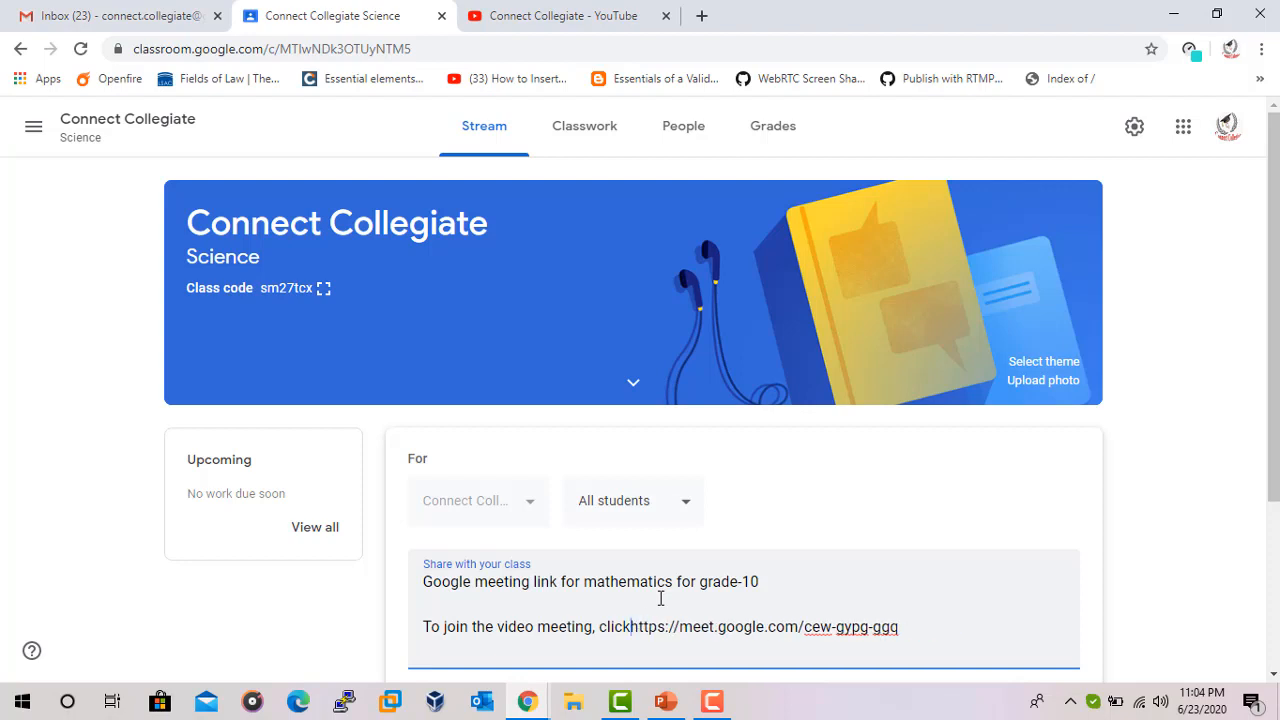
key("BackSpace")
key("BackSpace")
key("BackSpace")
key("BackSpace")
key("BackSpace")
key("BackSpace")
key("BackSpace")
key("BackSpace")
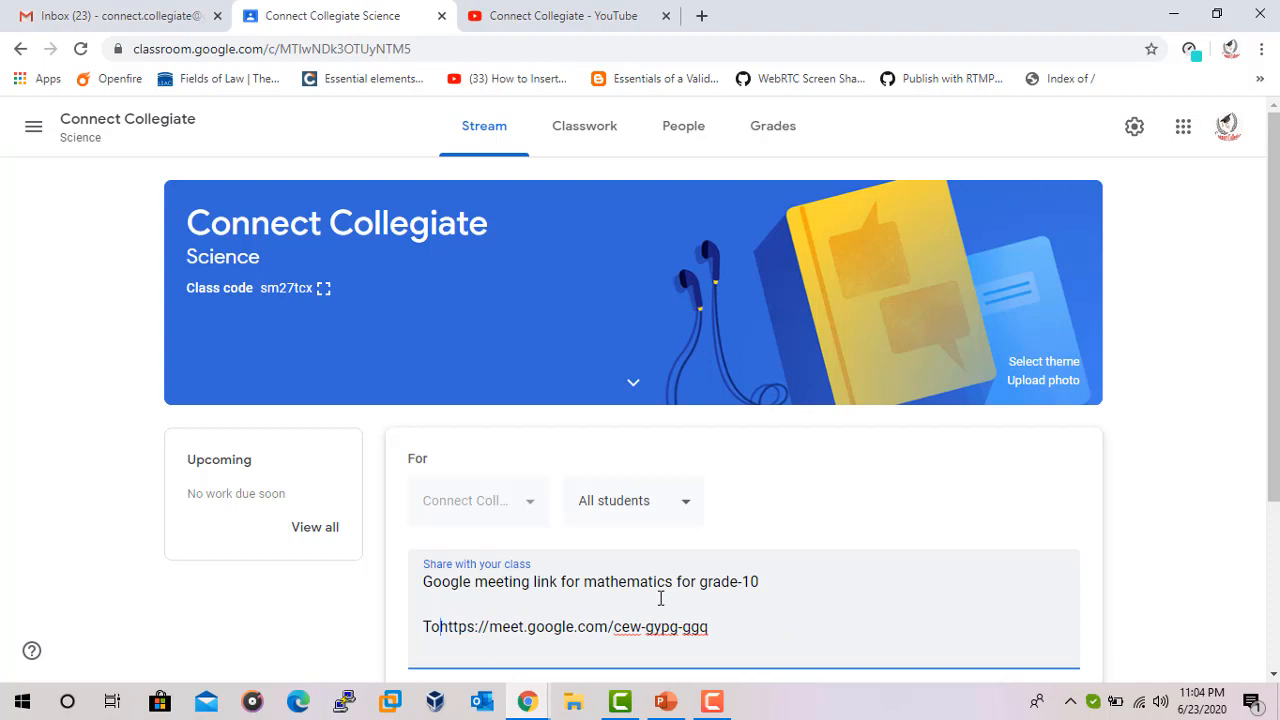
scroll(625, 572, "down", 2)
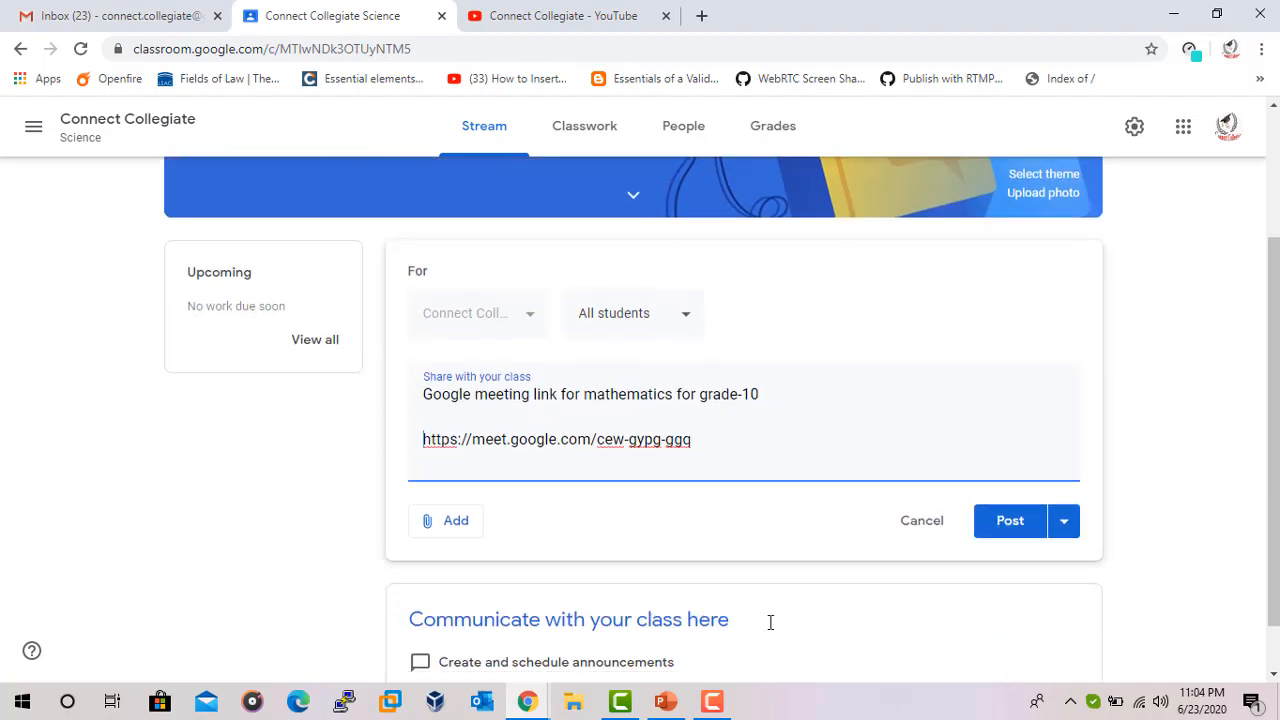
left_click(1008, 521)
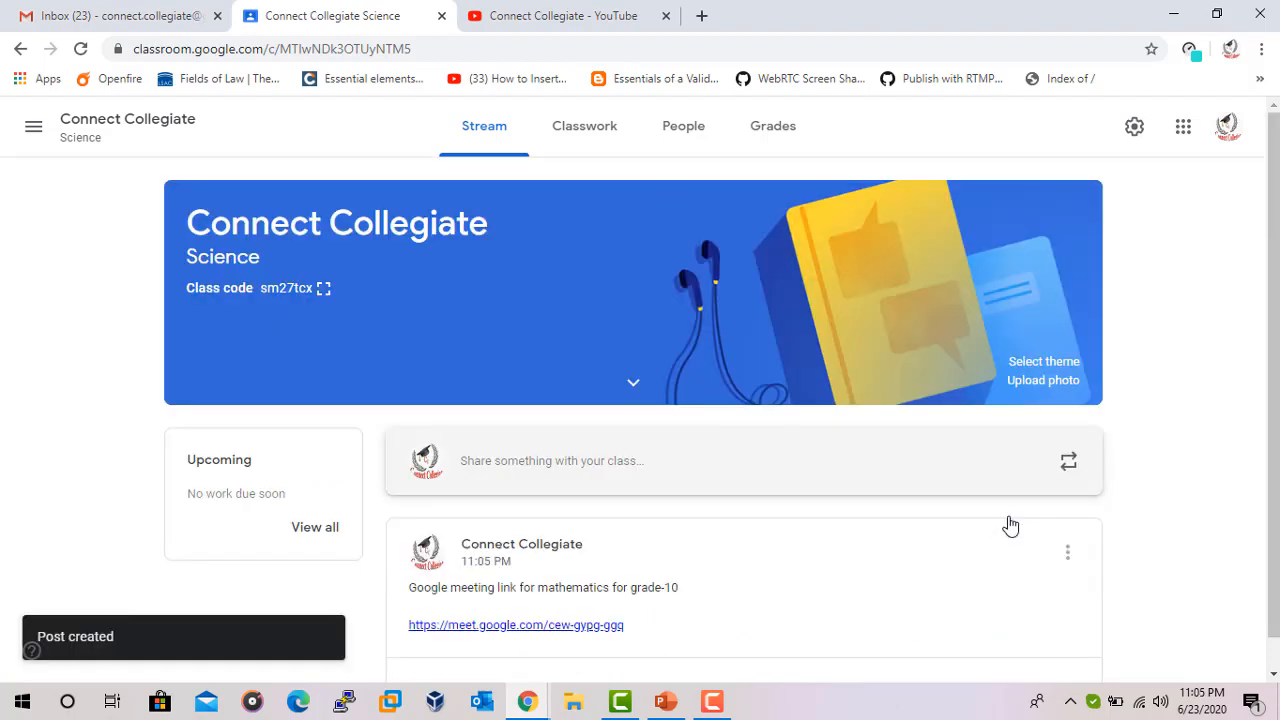
- Go from the posted meeting link to the Google Meet call, check its participant list and close the list
scroll(509, 554, "down", 1)
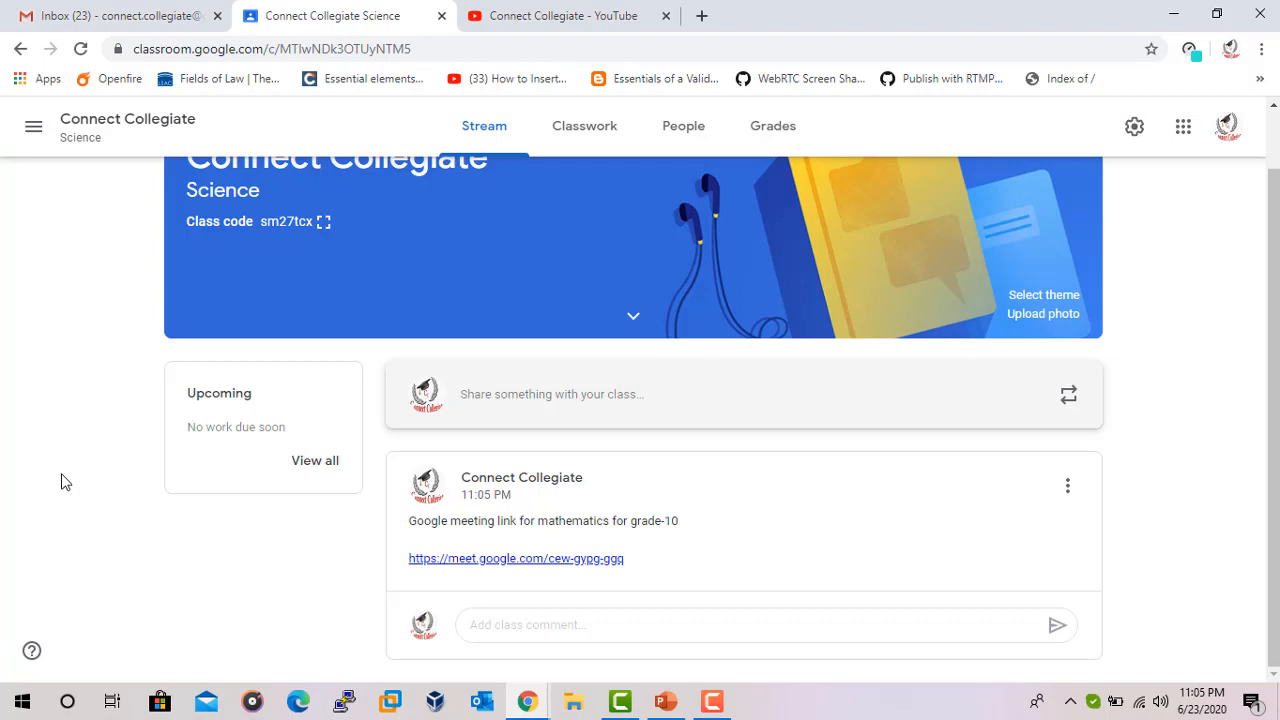
left_click(484, 562)
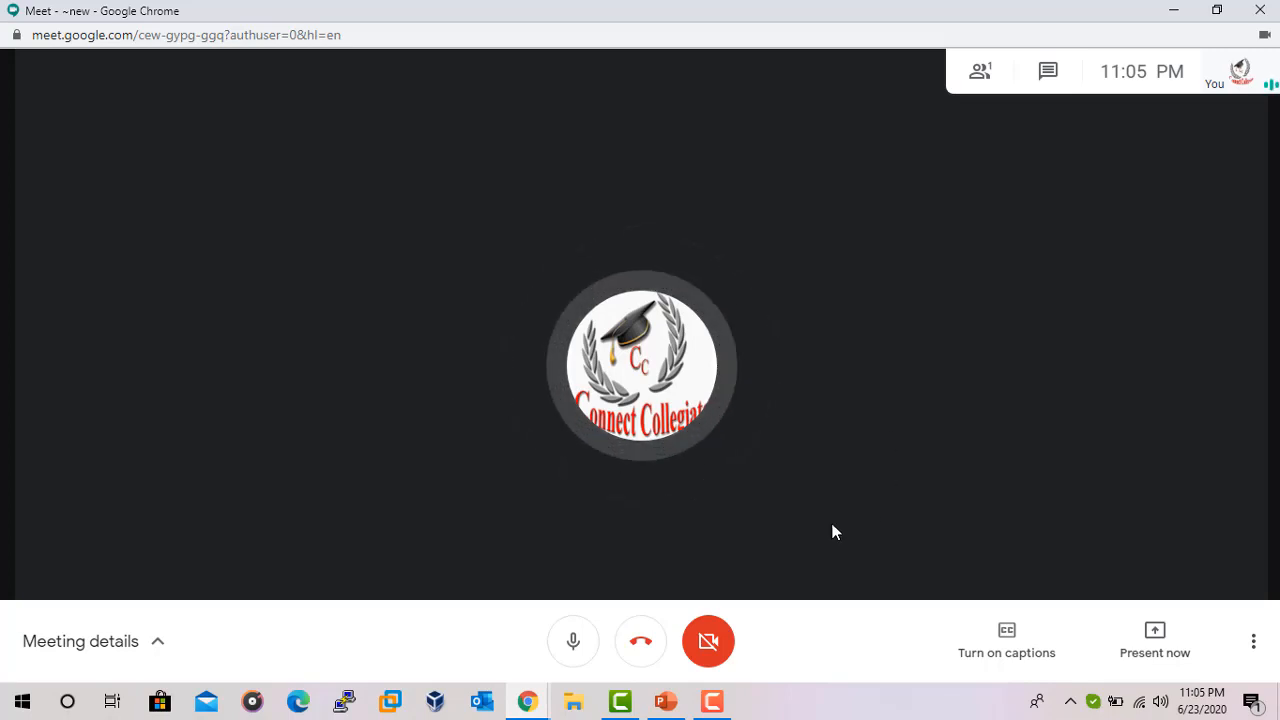
left_click(976, 73)
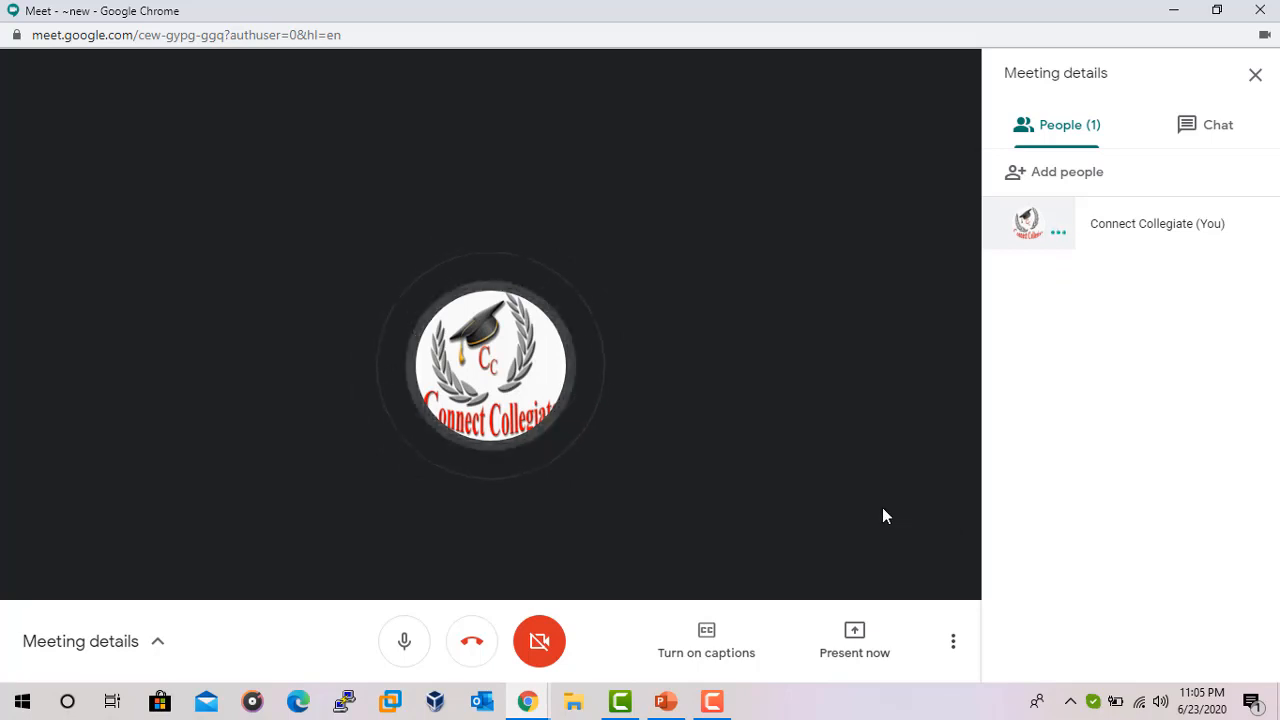
left_click(1255, 76)
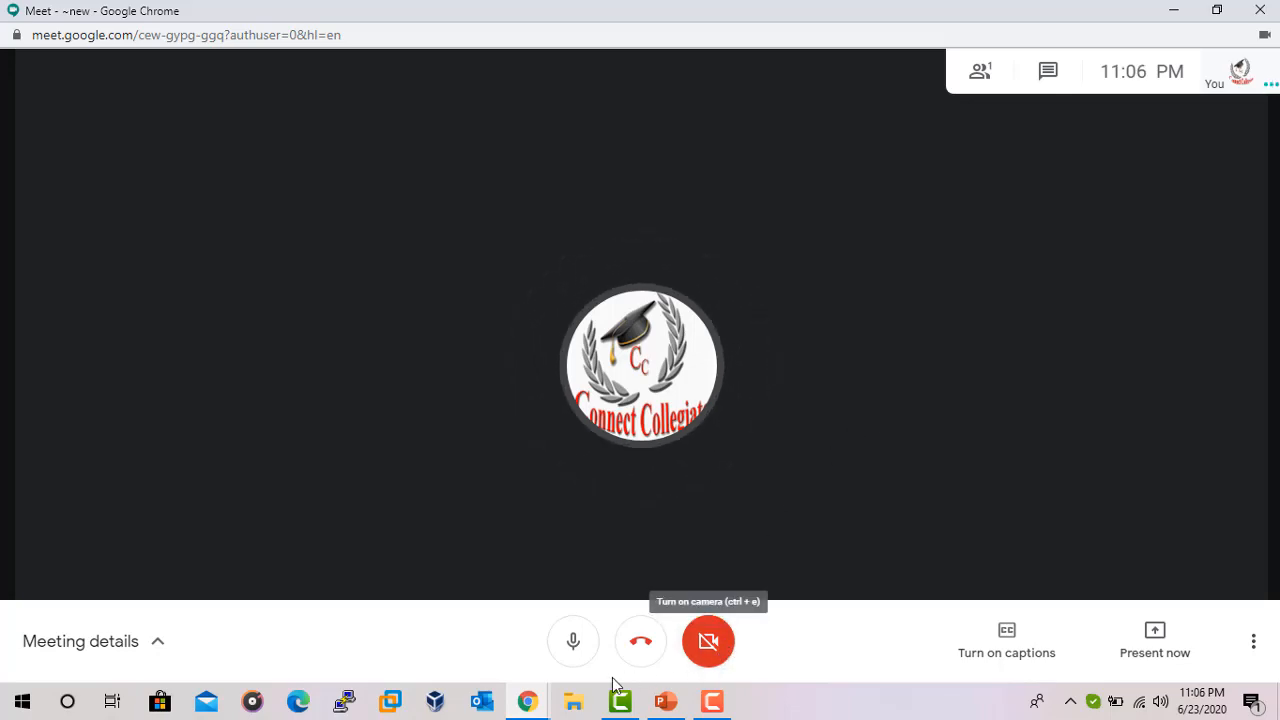
- Switch to PowerPoint and look through the first five slides of the "CHAPTER # 1 (Sets) for class 6" presentation
left_click(667, 707)
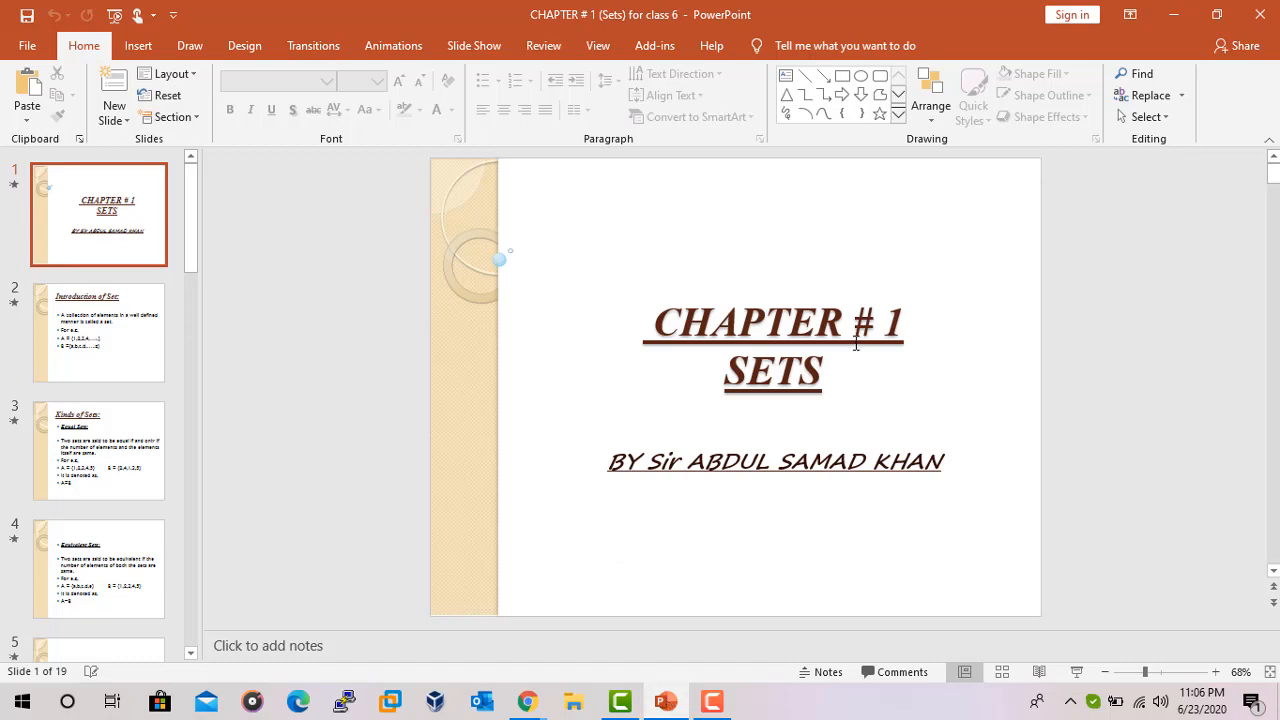
scroll(992, 346, "down", 1)
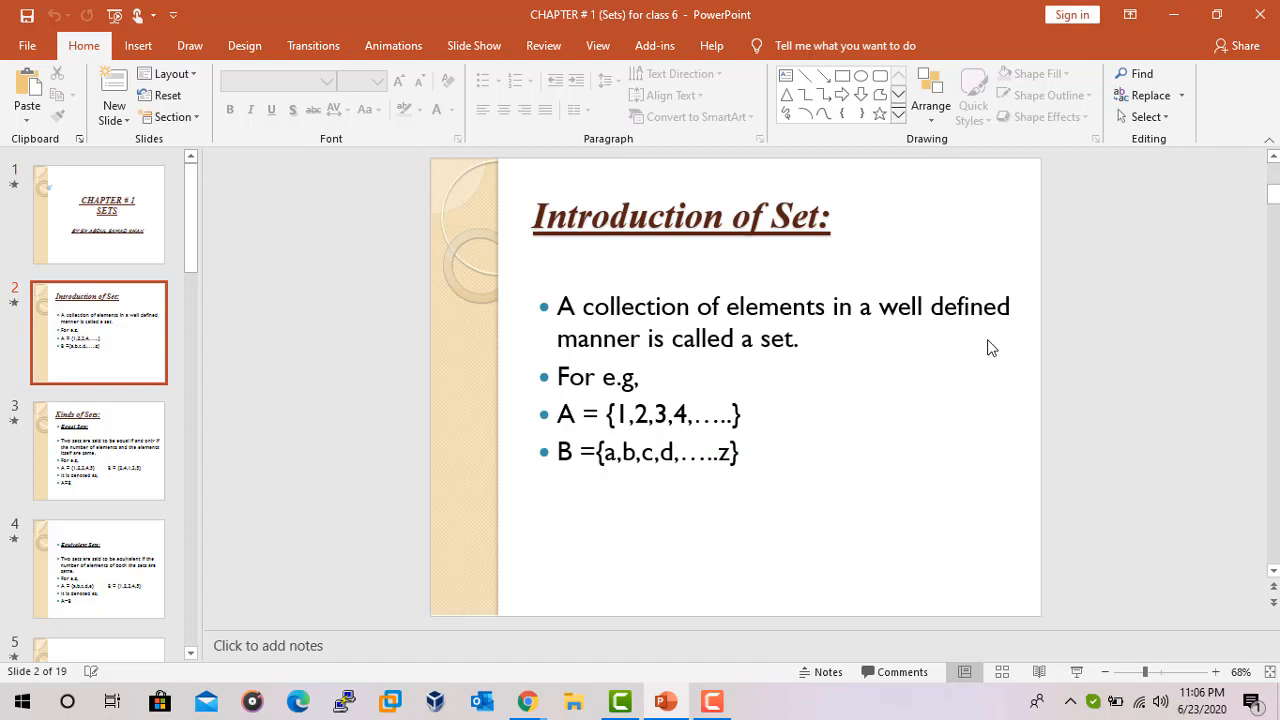
scroll(988, 342, "down", 1)
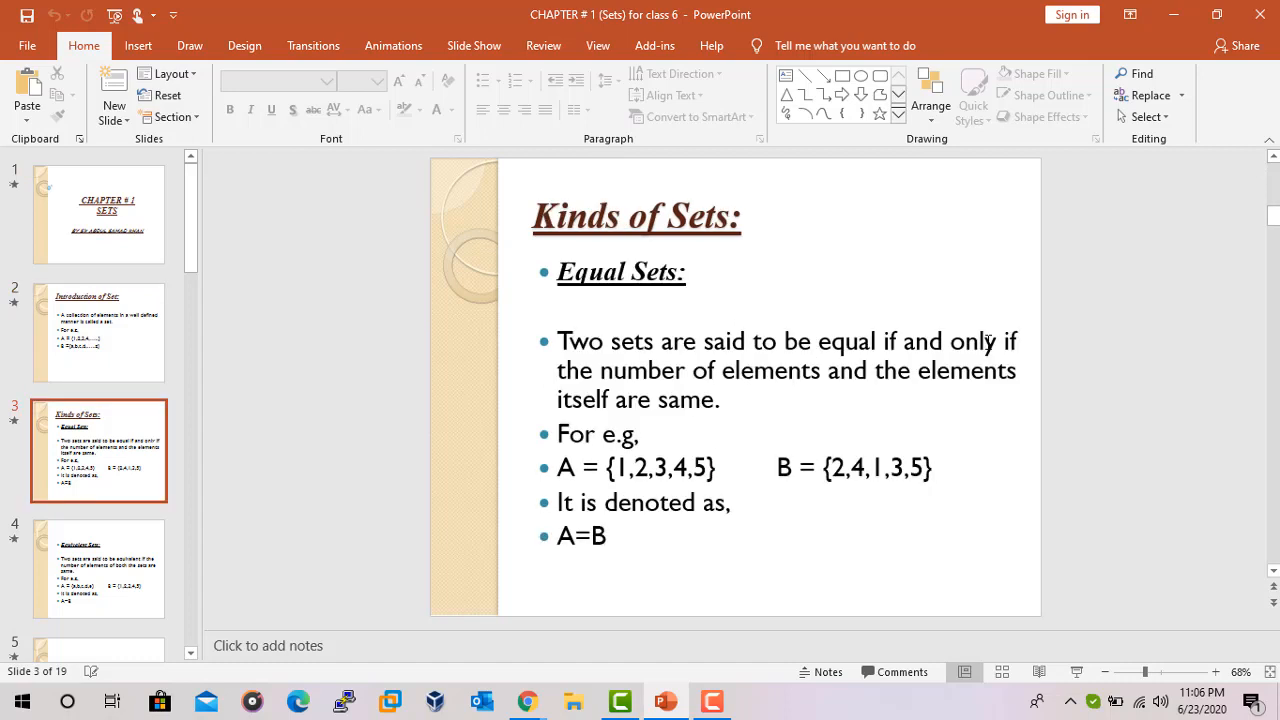
scroll(988, 342, "down", 1)
scroll(988, 342, "down", 1)
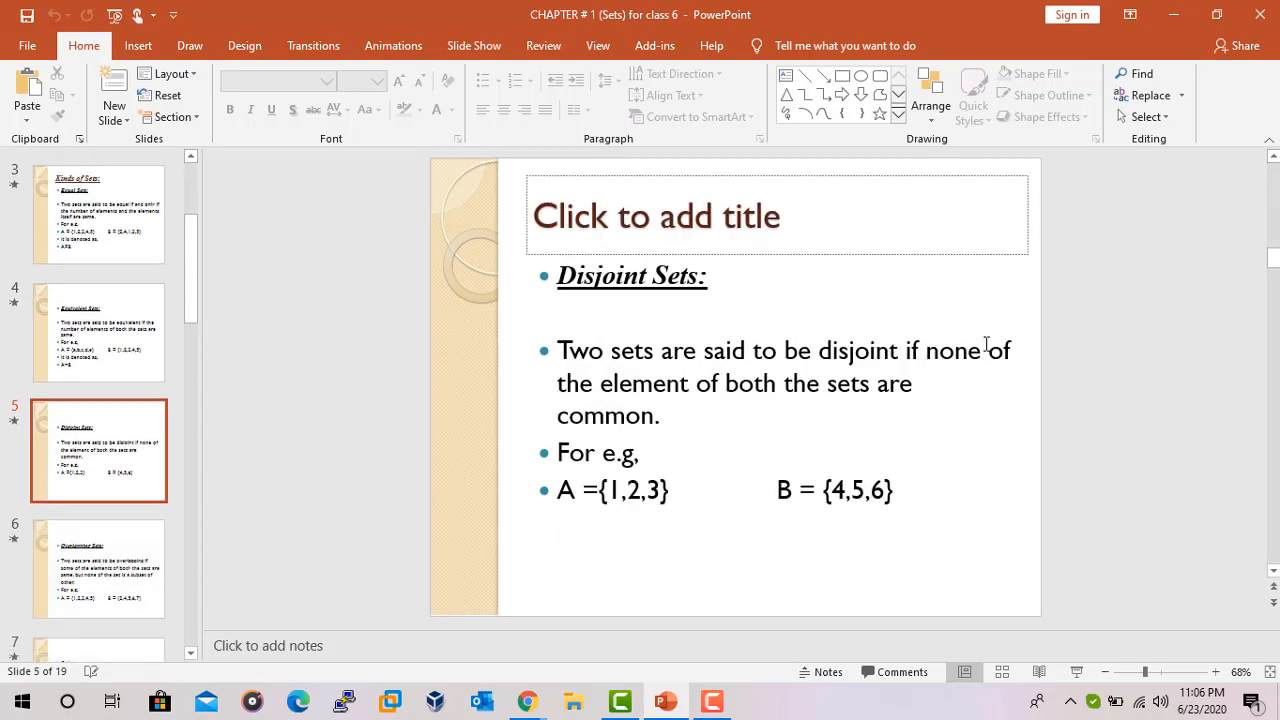
- Return to the Google Meet call, present the entire screen to everyone and hide the screen-sharing notice
left_click(1175, 15)
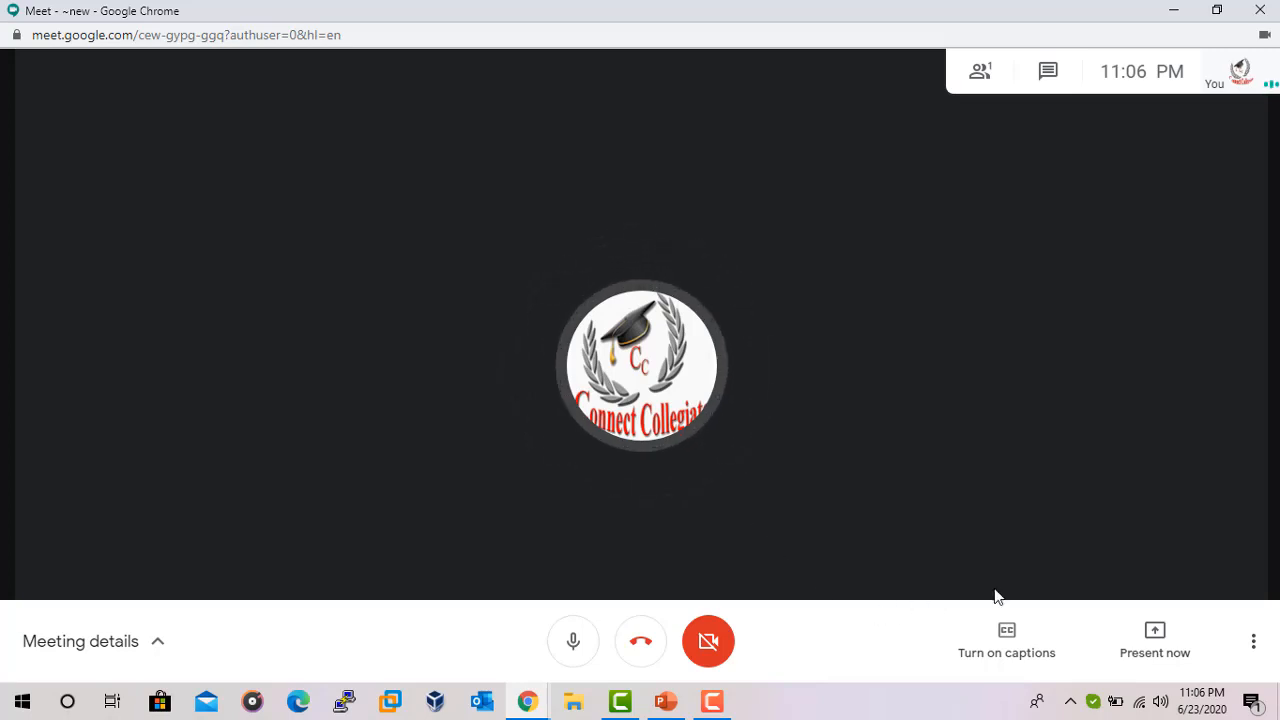
left_click(1156, 638)
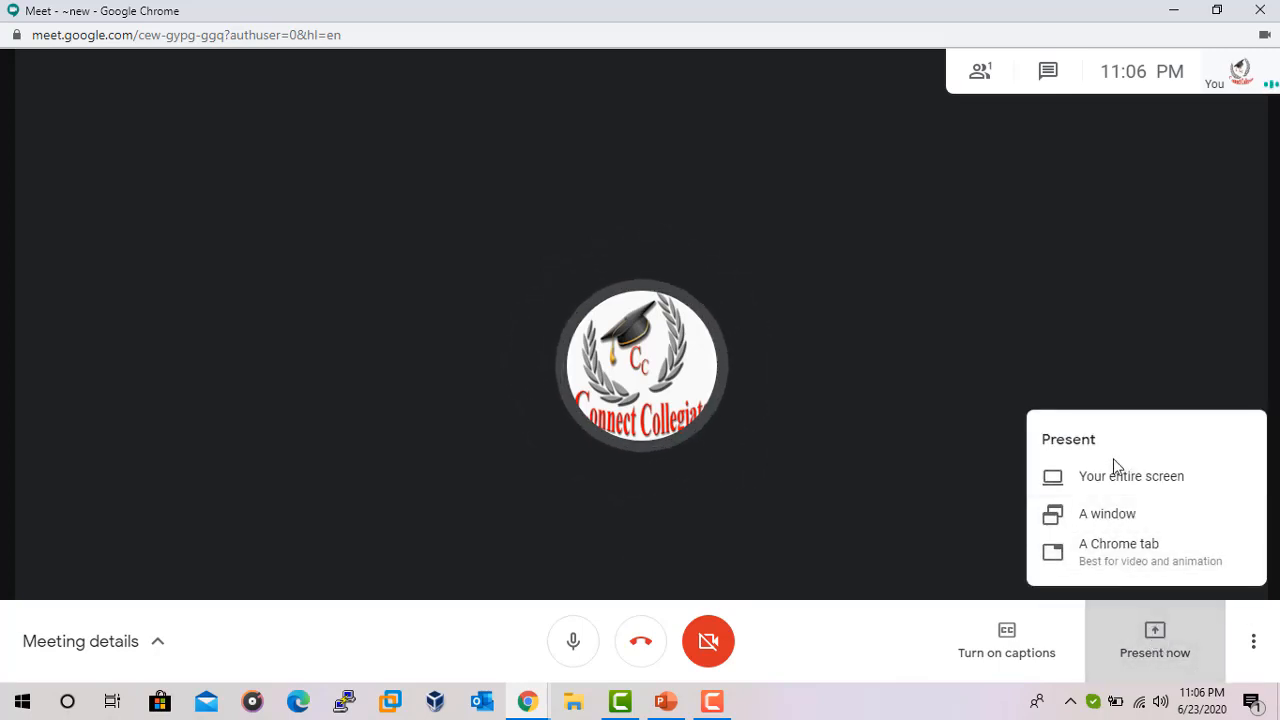
left_click(1157, 489)
left_click(545, 238)
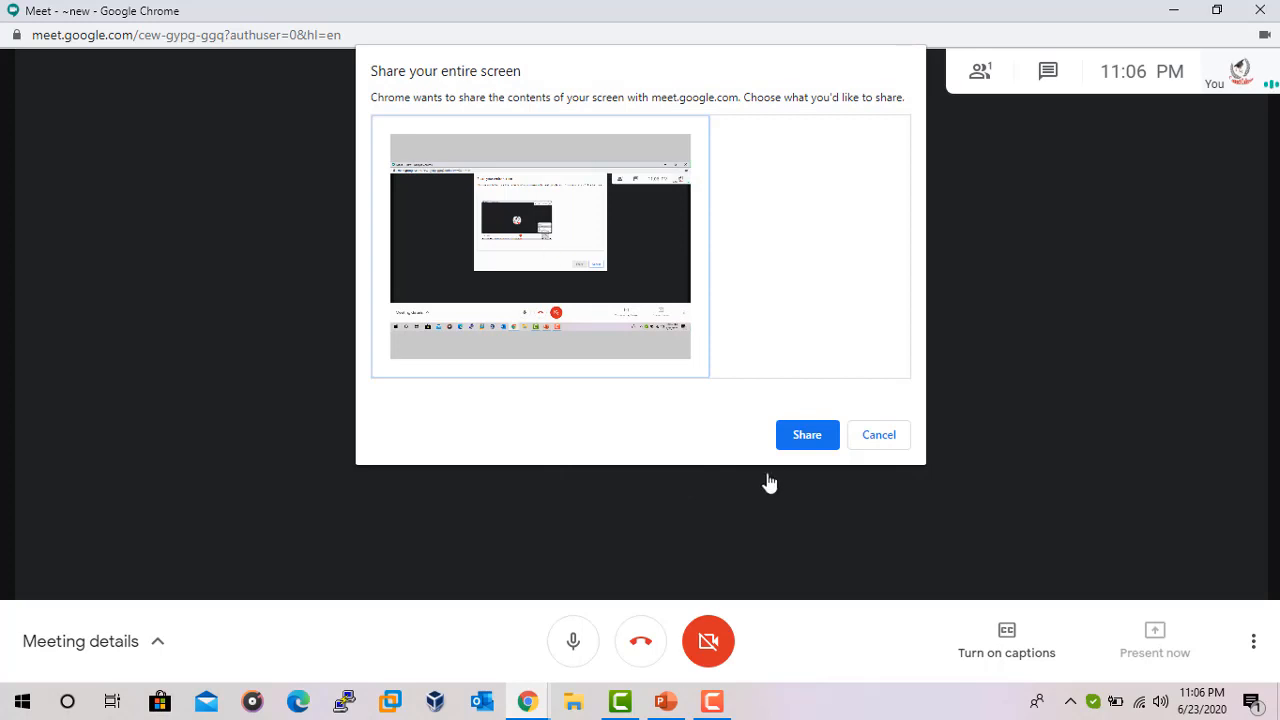
left_click(804, 436)
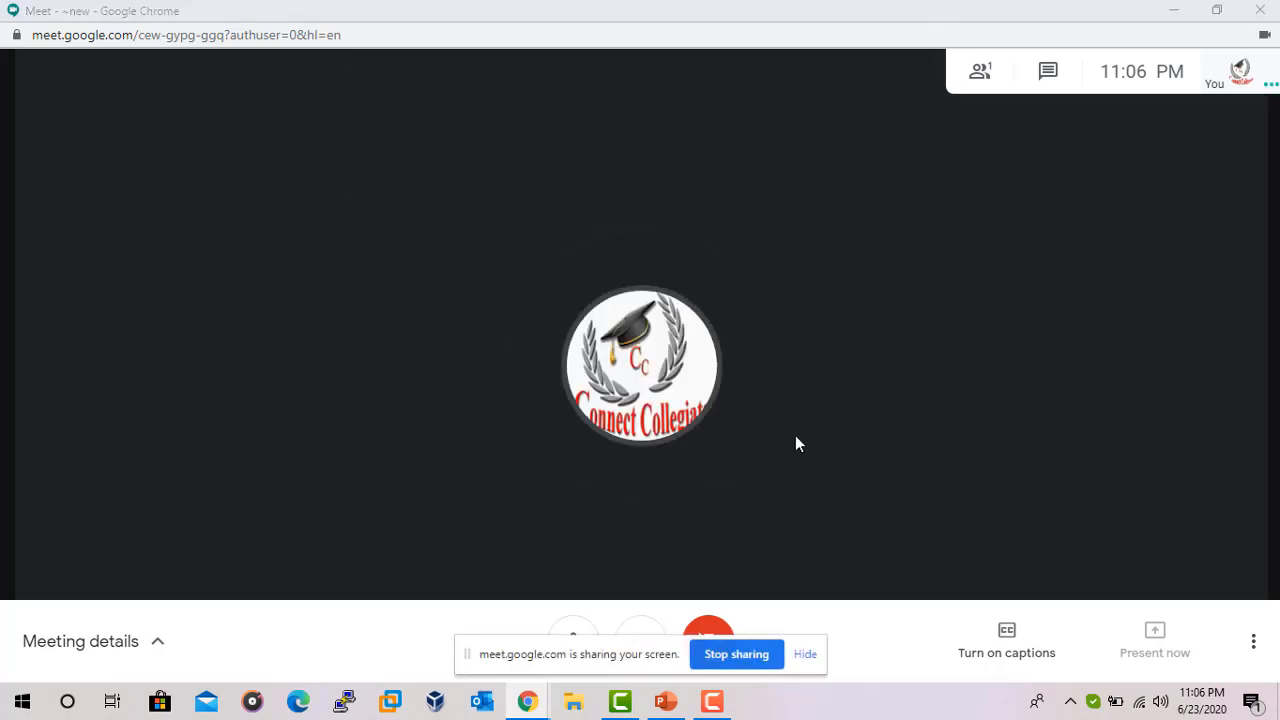
left_click(806, 656)
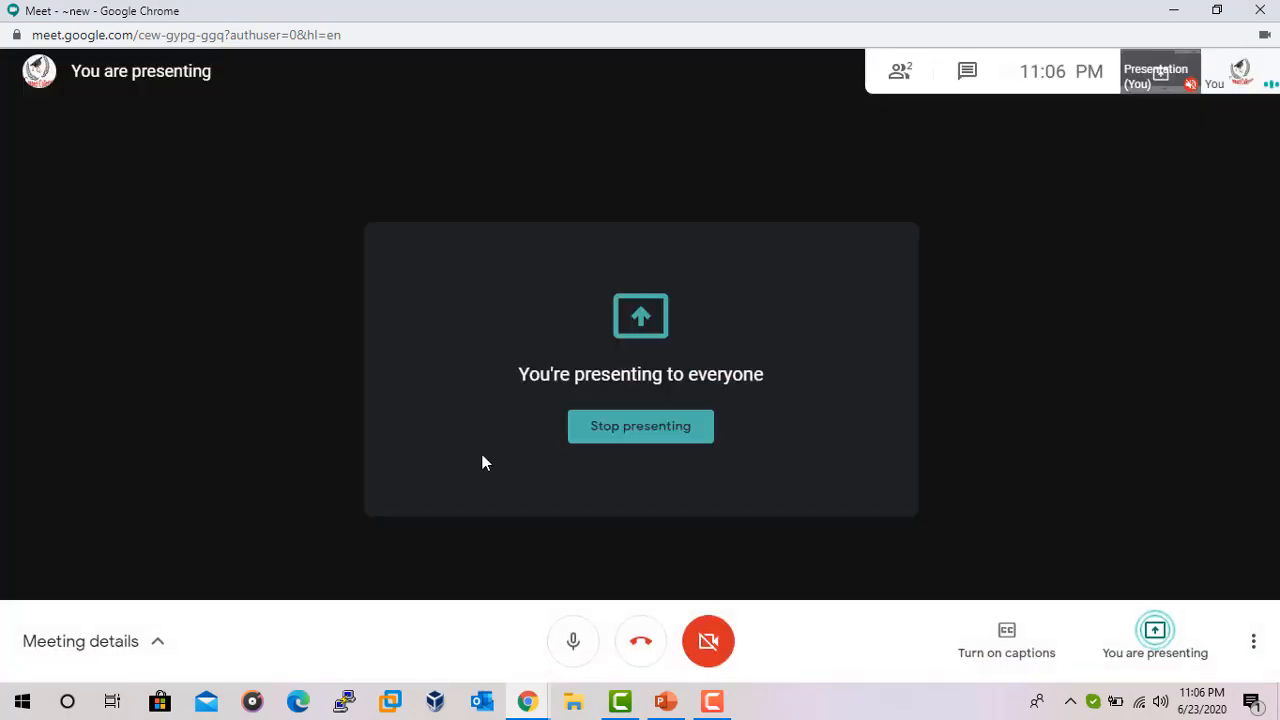
- Switch to PowerPoint and move through the Sets presentation from the Disjoint Sets slide to the Subset slide
left_click(666, 701)
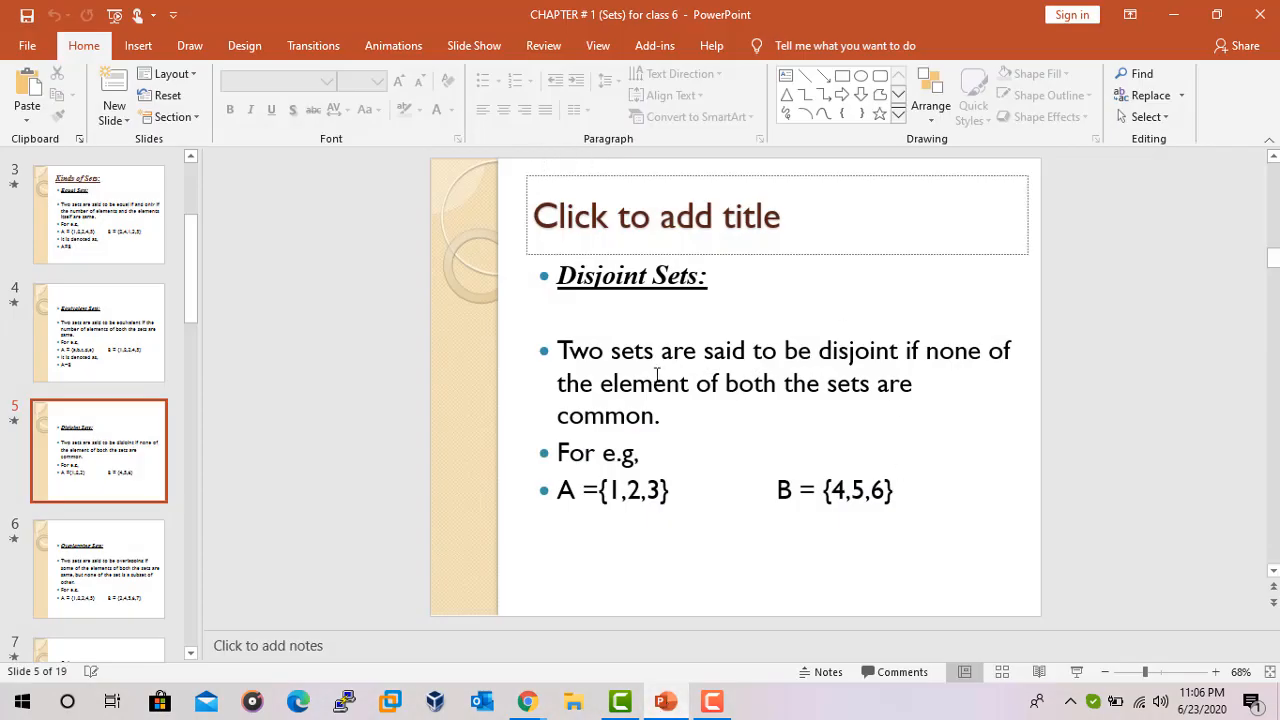
scroll(657, 374, "down", 1)
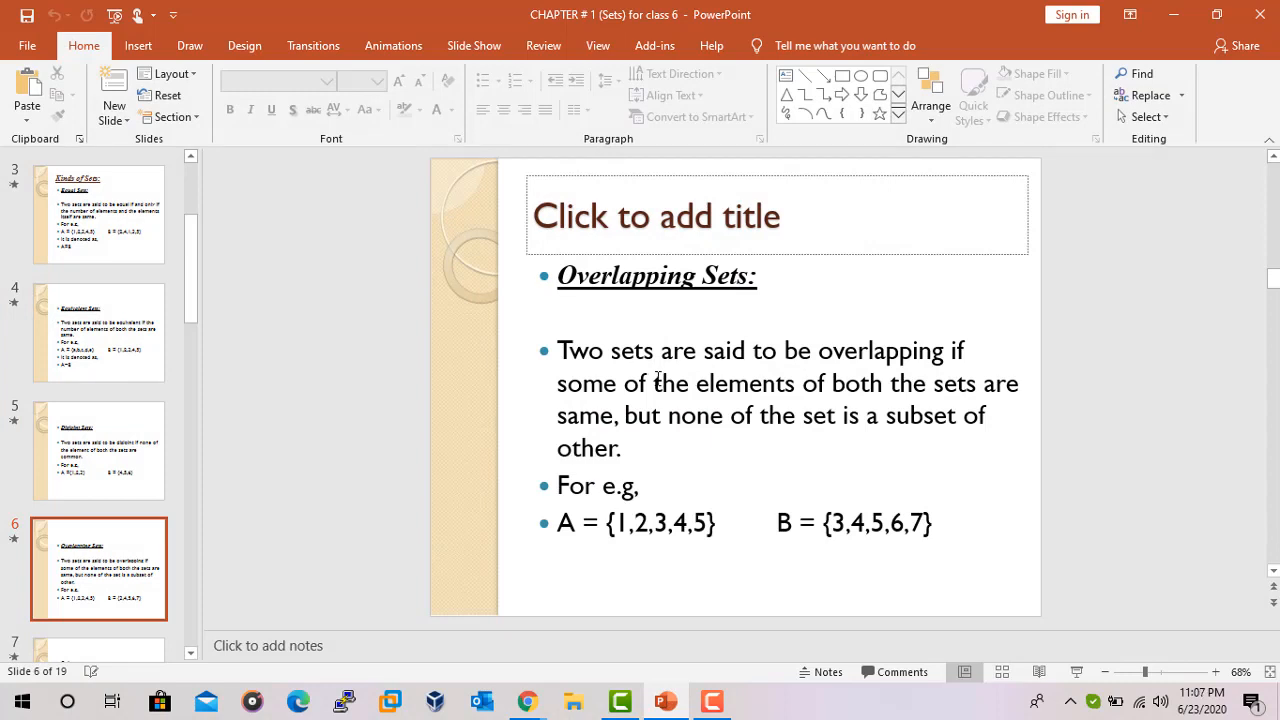
scroll(657, 377, "down", 1)
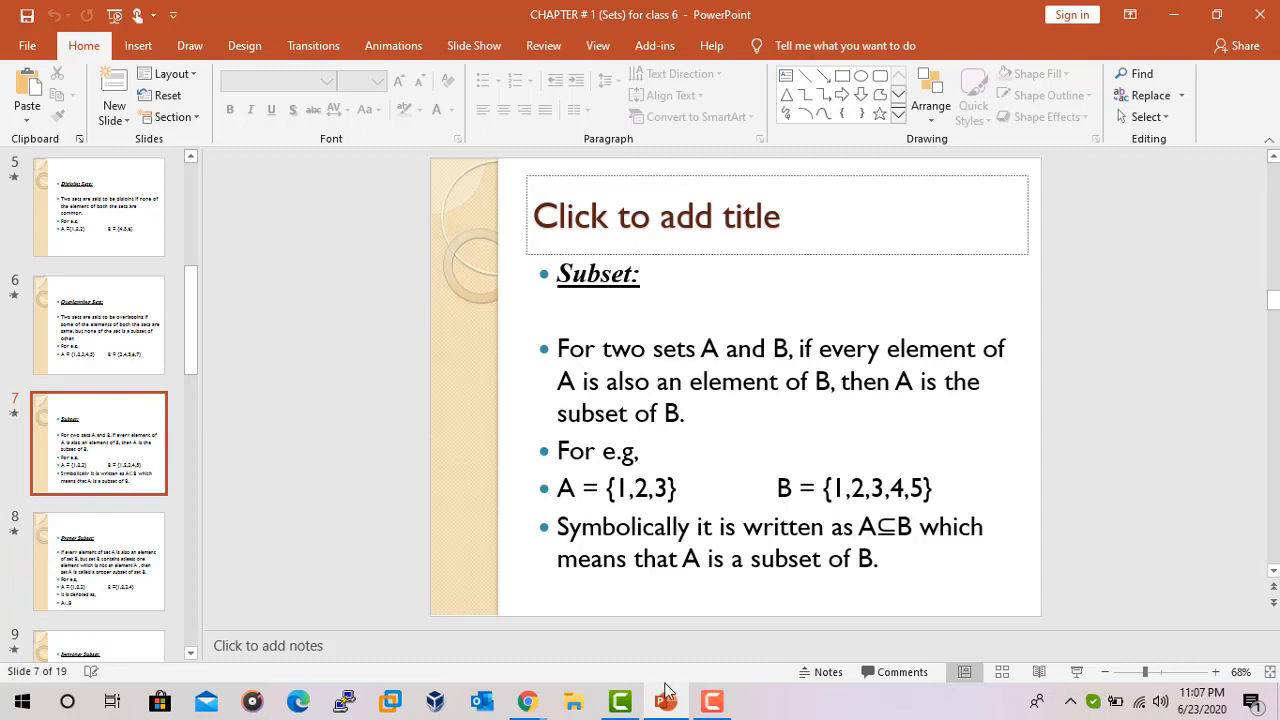
- Switch to the Connect Collegiate YouTube channel in Chrome and open the uploaded video "Binary Relations in (Urdu)"
mouse_move(665, 703)
left_click(530, 703)
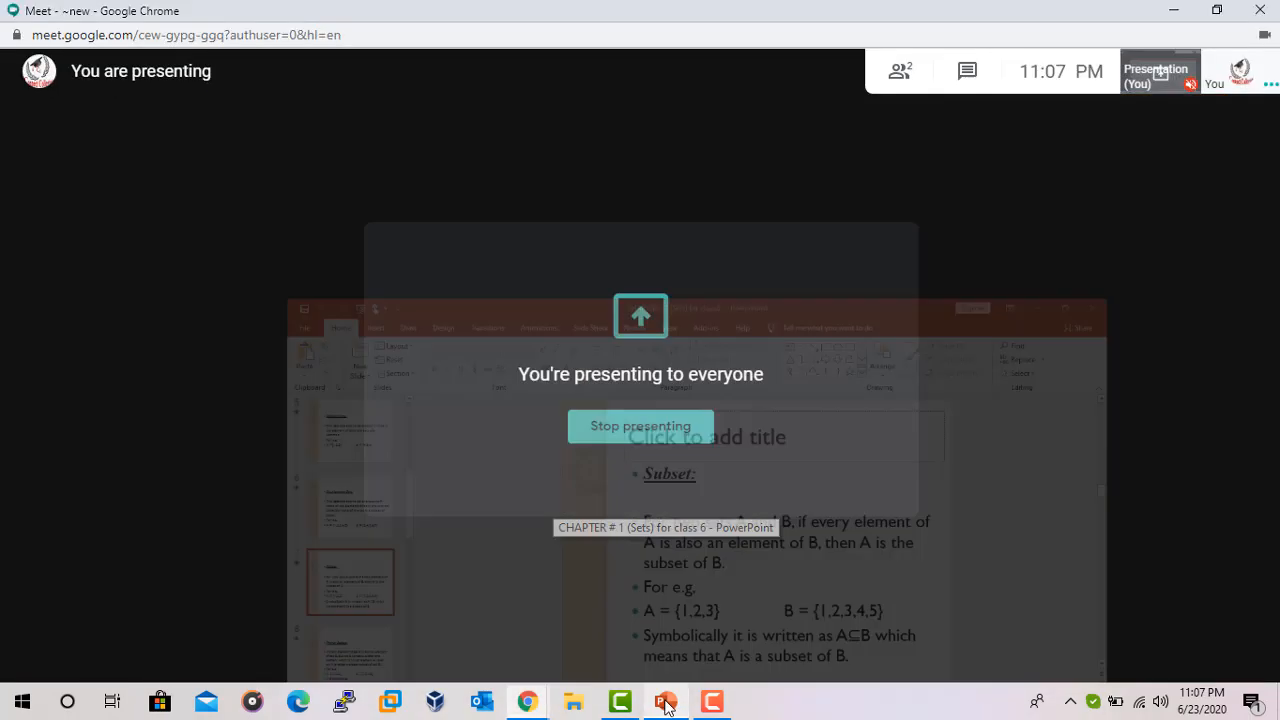
mouse_move(533, 708)
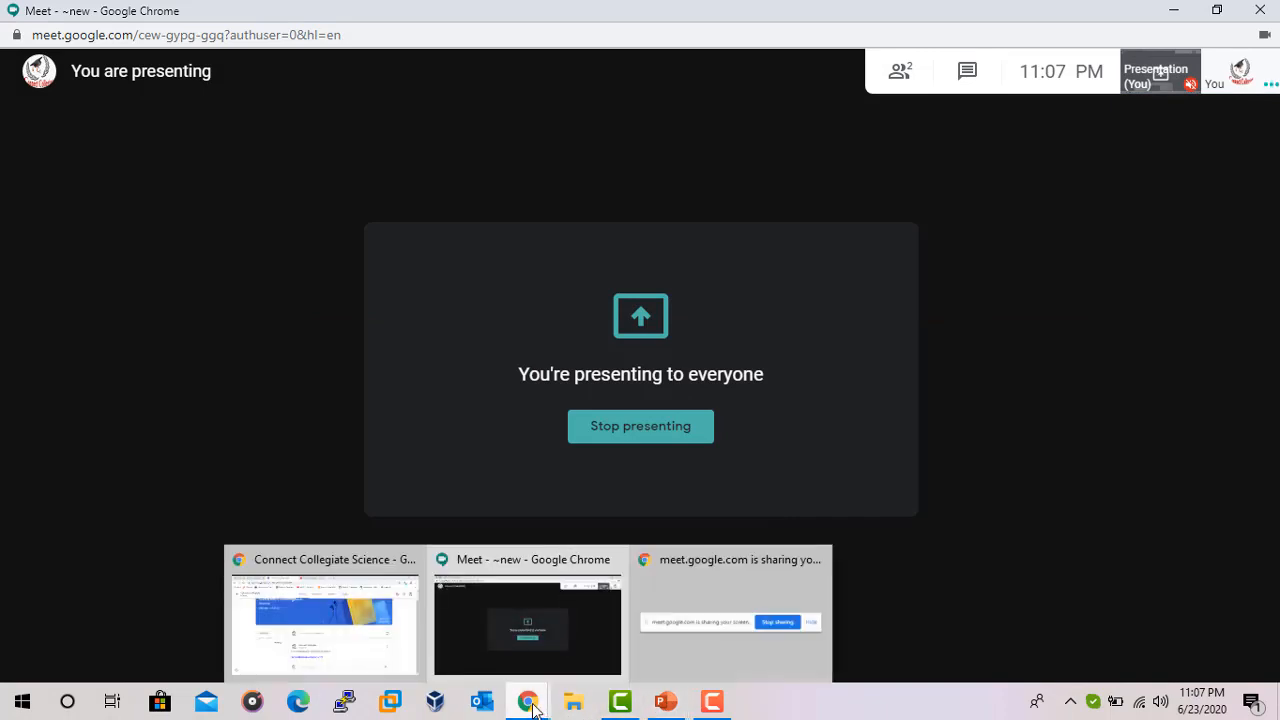
left_click(407, 651)
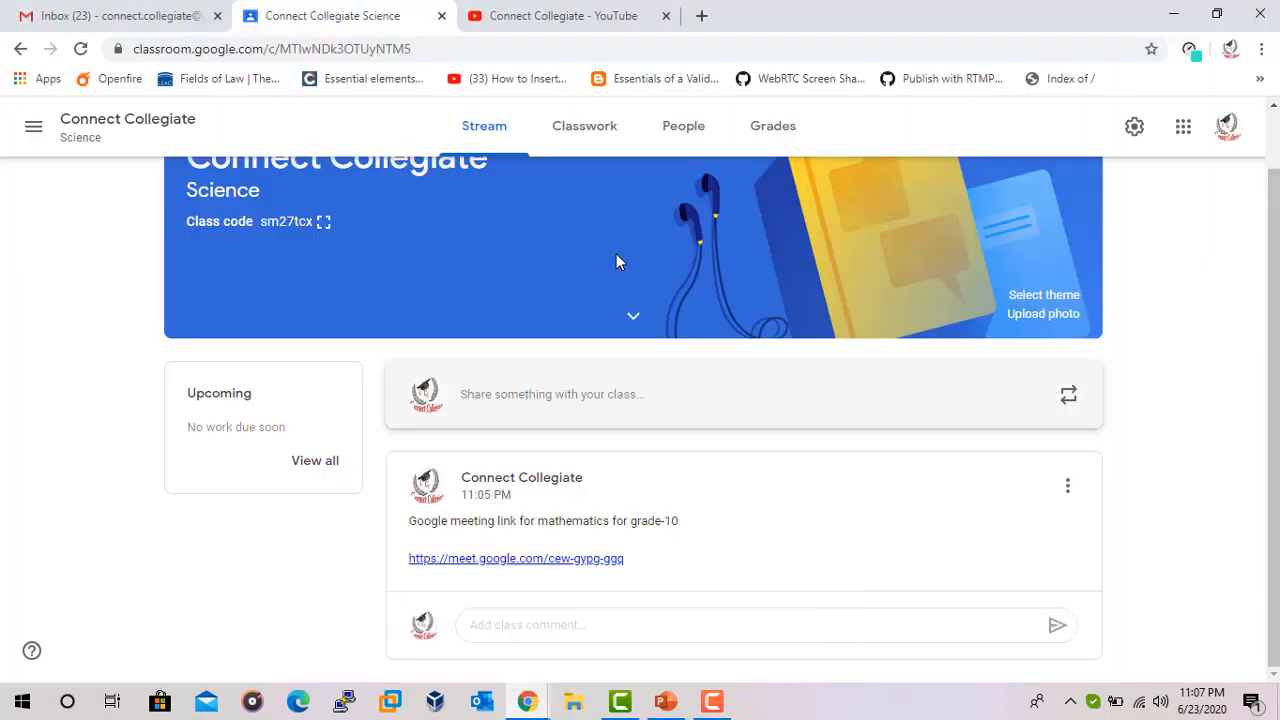
left_click(577, 21)
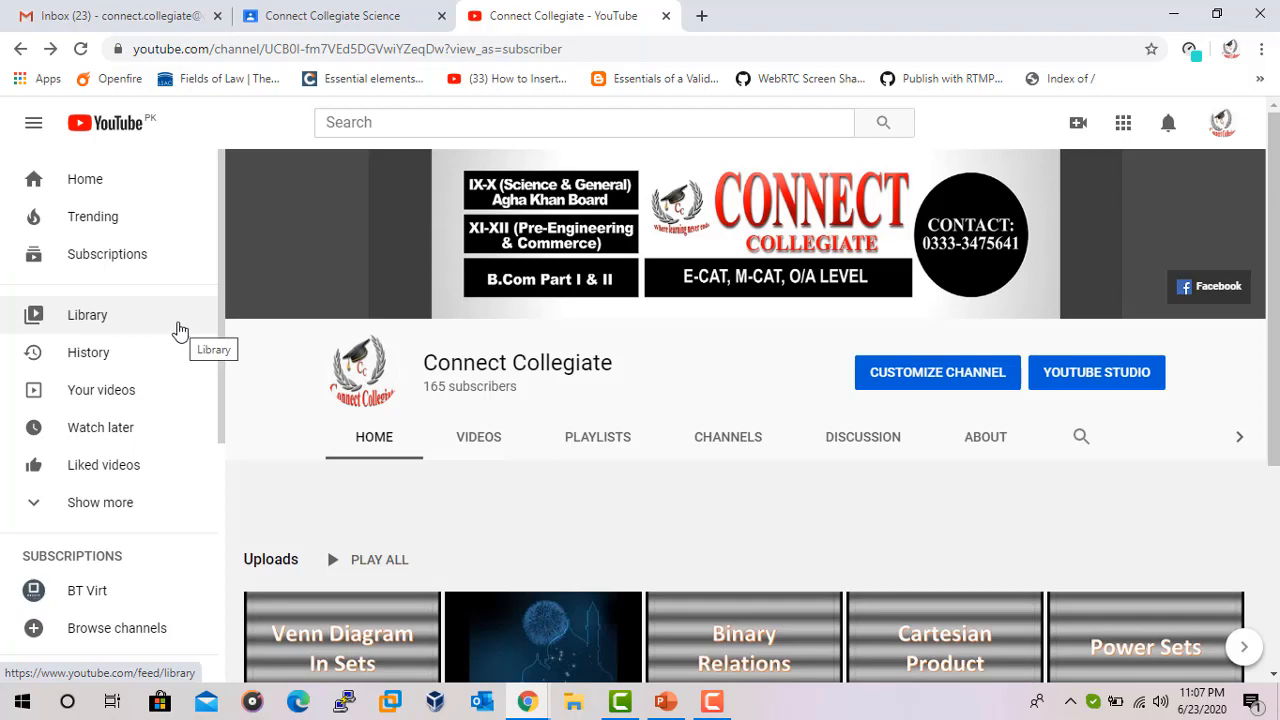
scroll(713, 519, "down", 2)
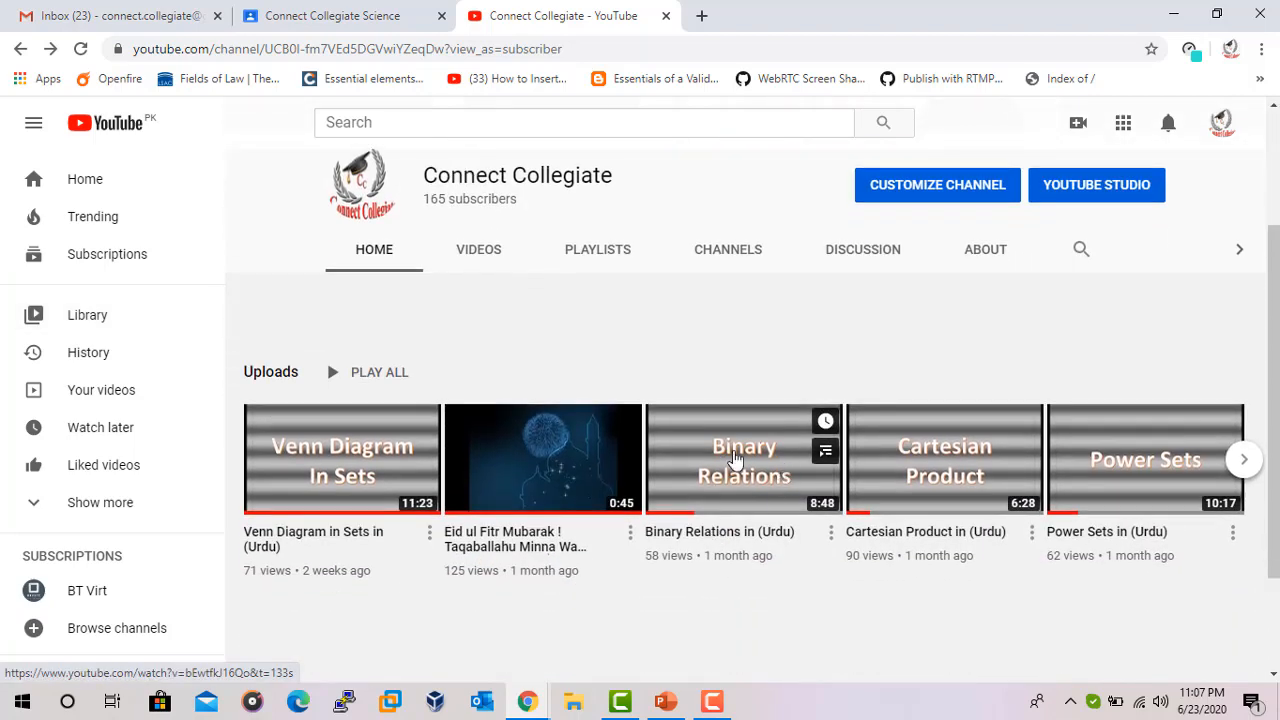
left_click(735, 458)
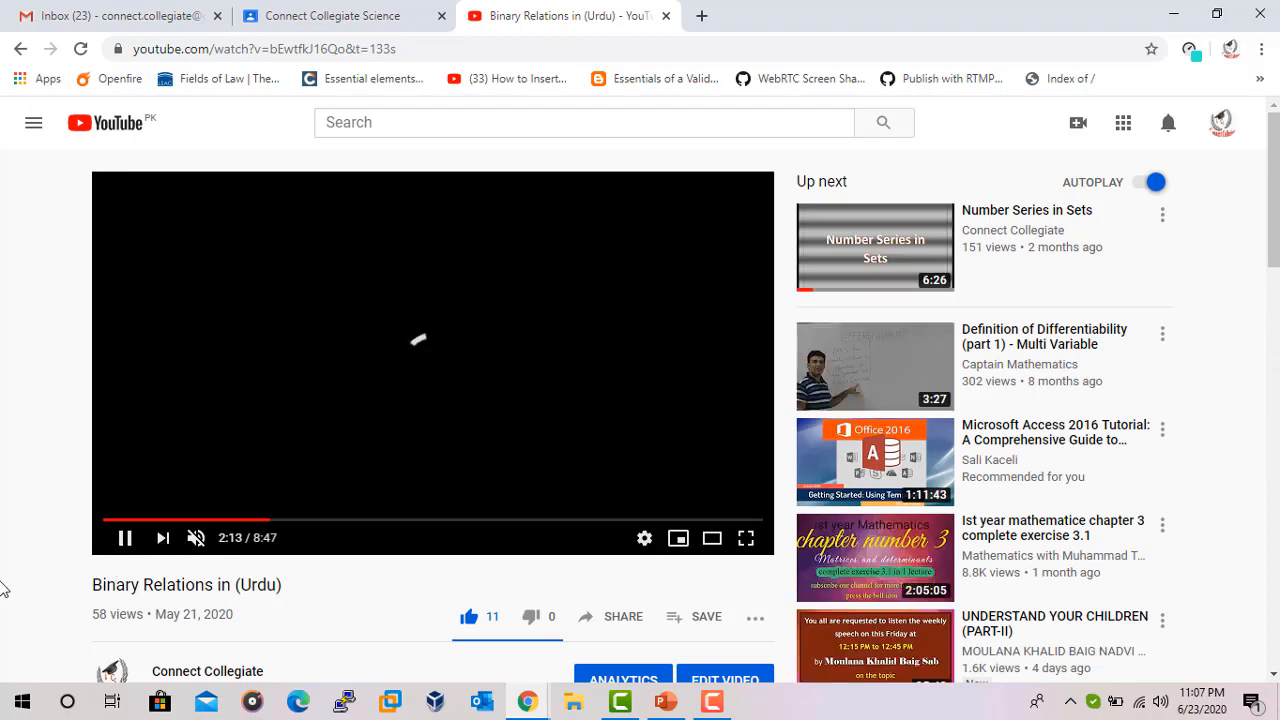
- Move the Binary Relations video to 2:00 and back to 0:26, play a short part of it and pause it
left_click(254, 521)
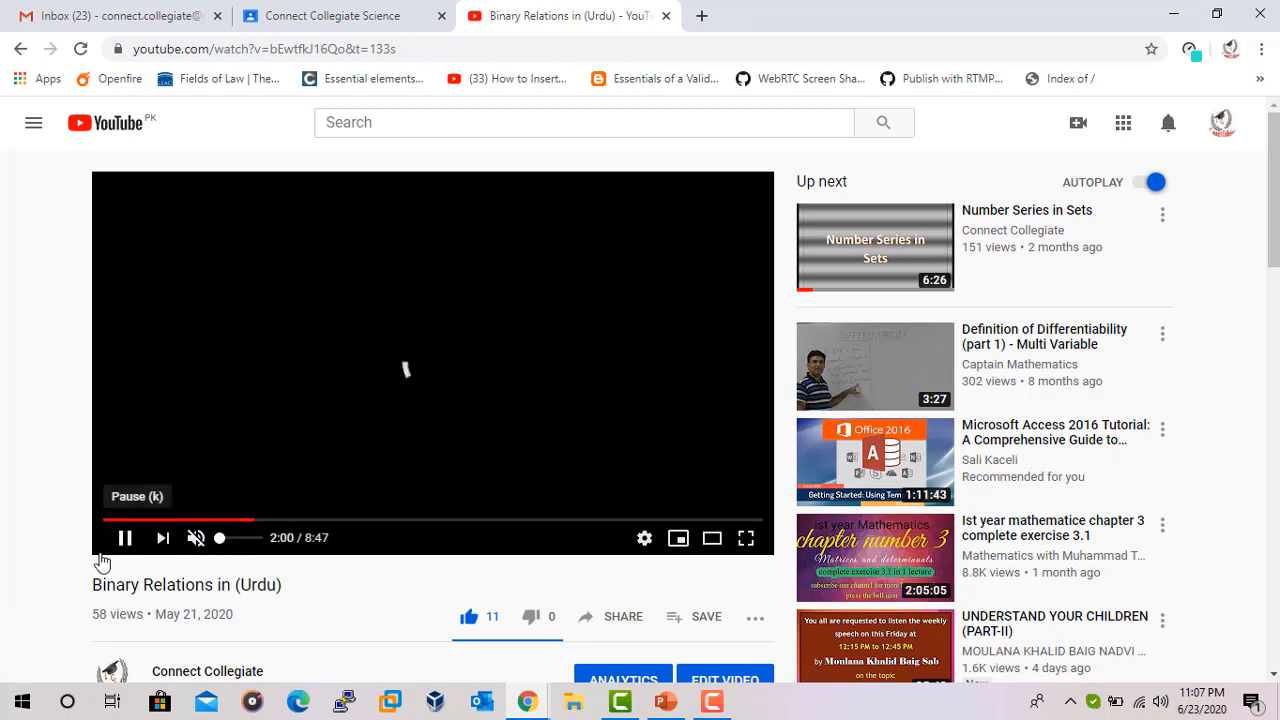
left_click(125, 538)
left_click(125, 538)
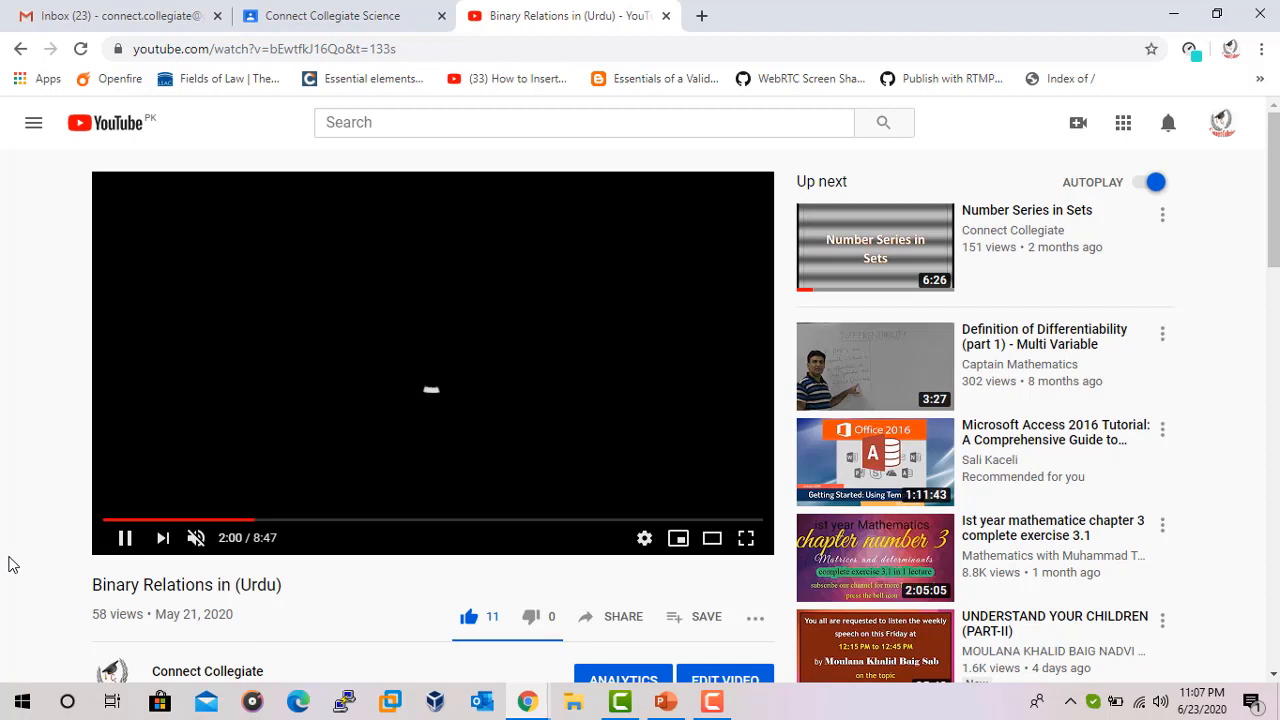
left_click(135, 520)
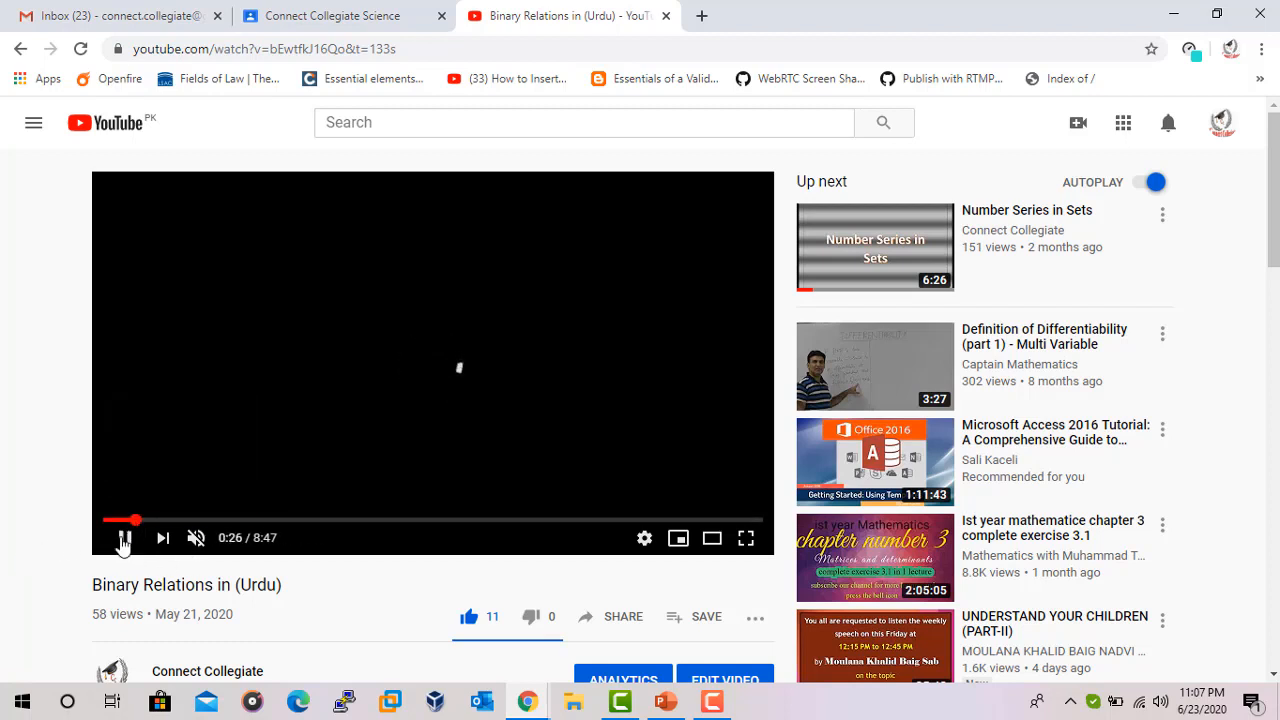
left_click(124, 540)
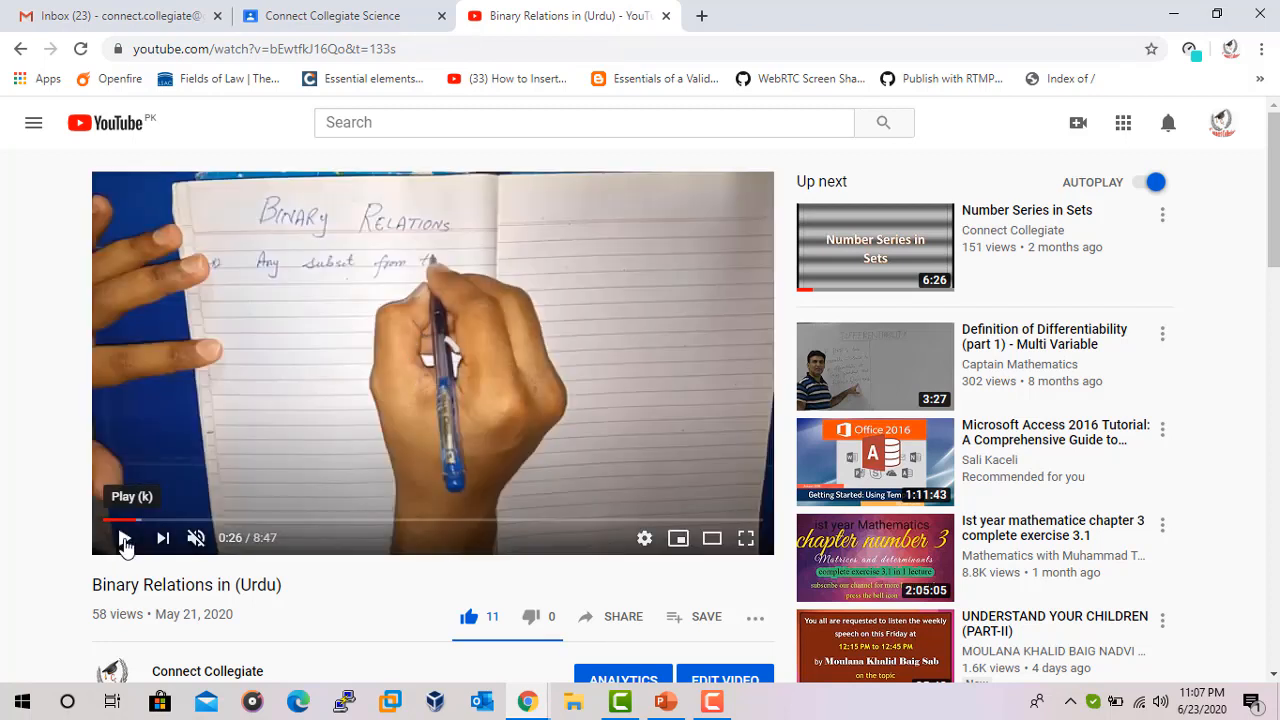
left_click(124, 540)
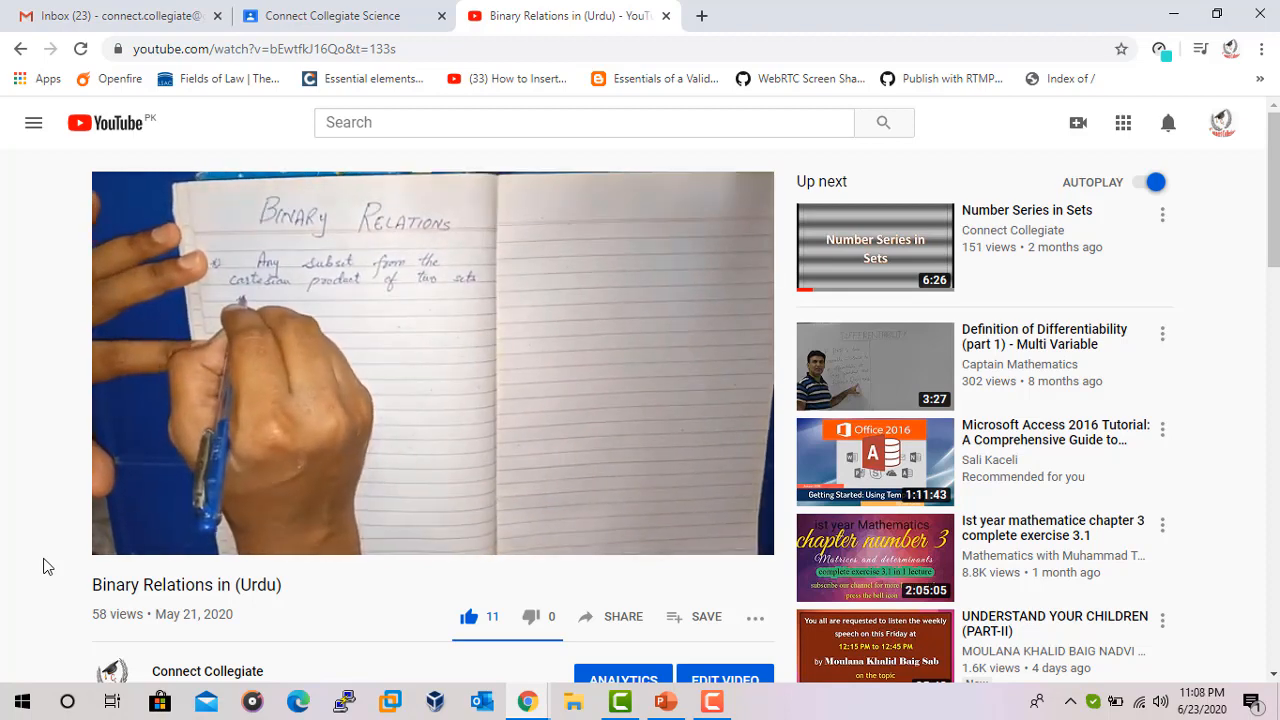
mouse_move(123, 536)
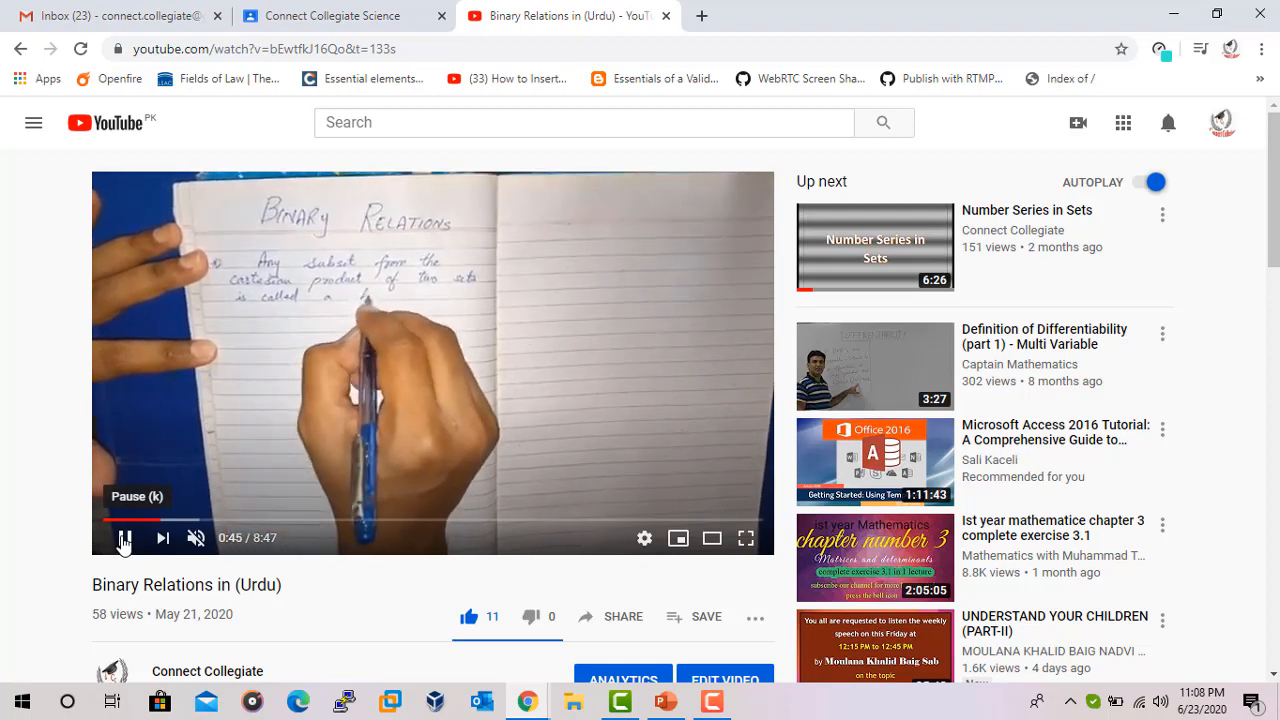
left_click(123, 538)
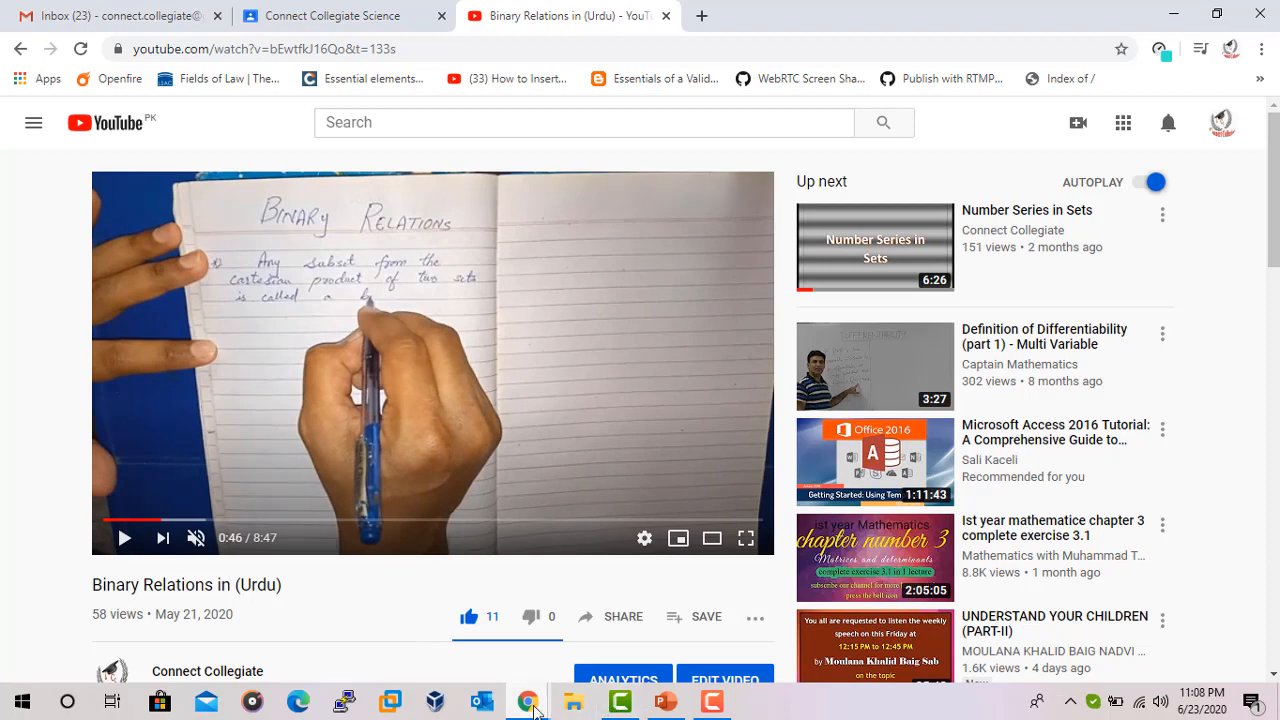
- Check the presenting status in the Google Meet call and return to the browser window with the video
mouse_move(530, 708)
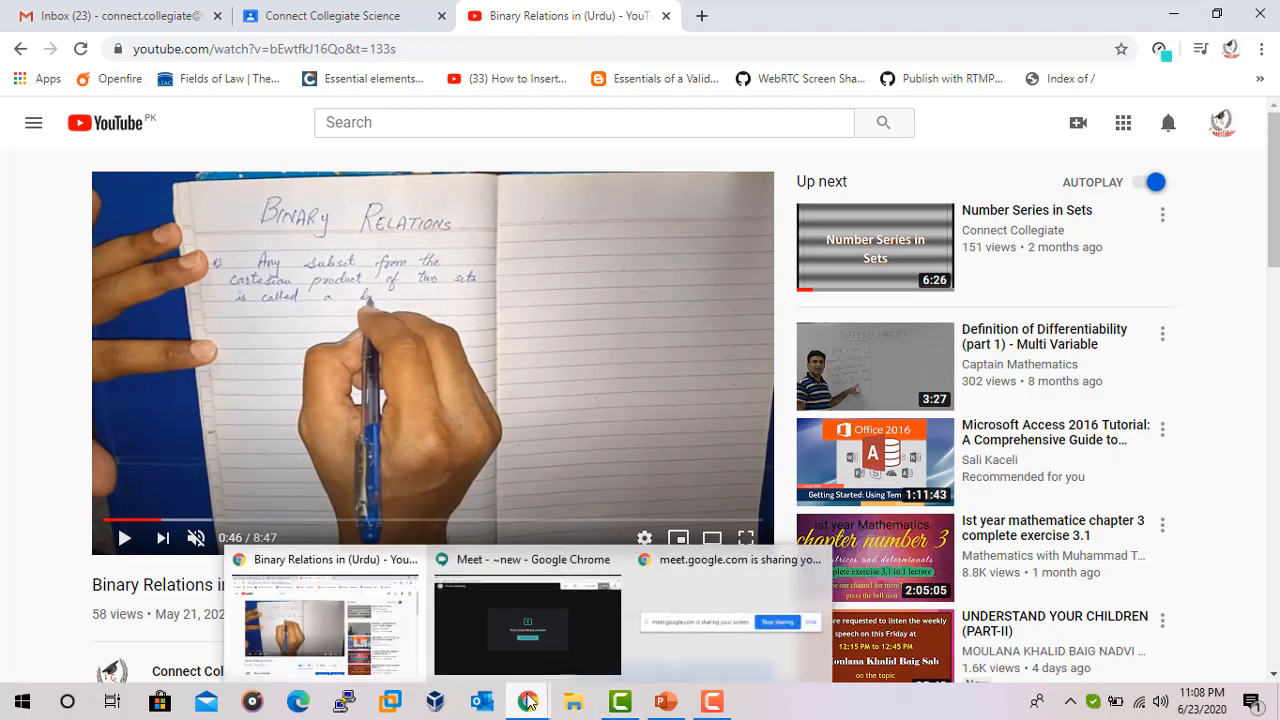
left_click(462, 641)
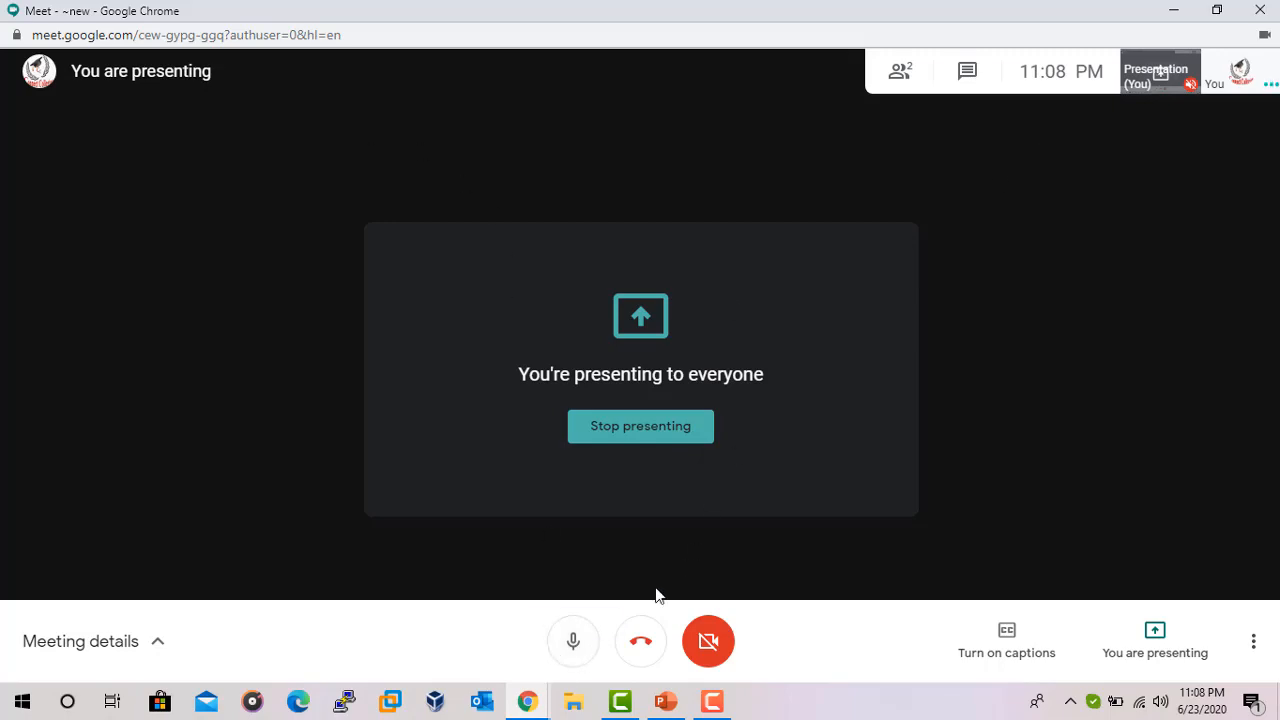
key("alt+Tab")
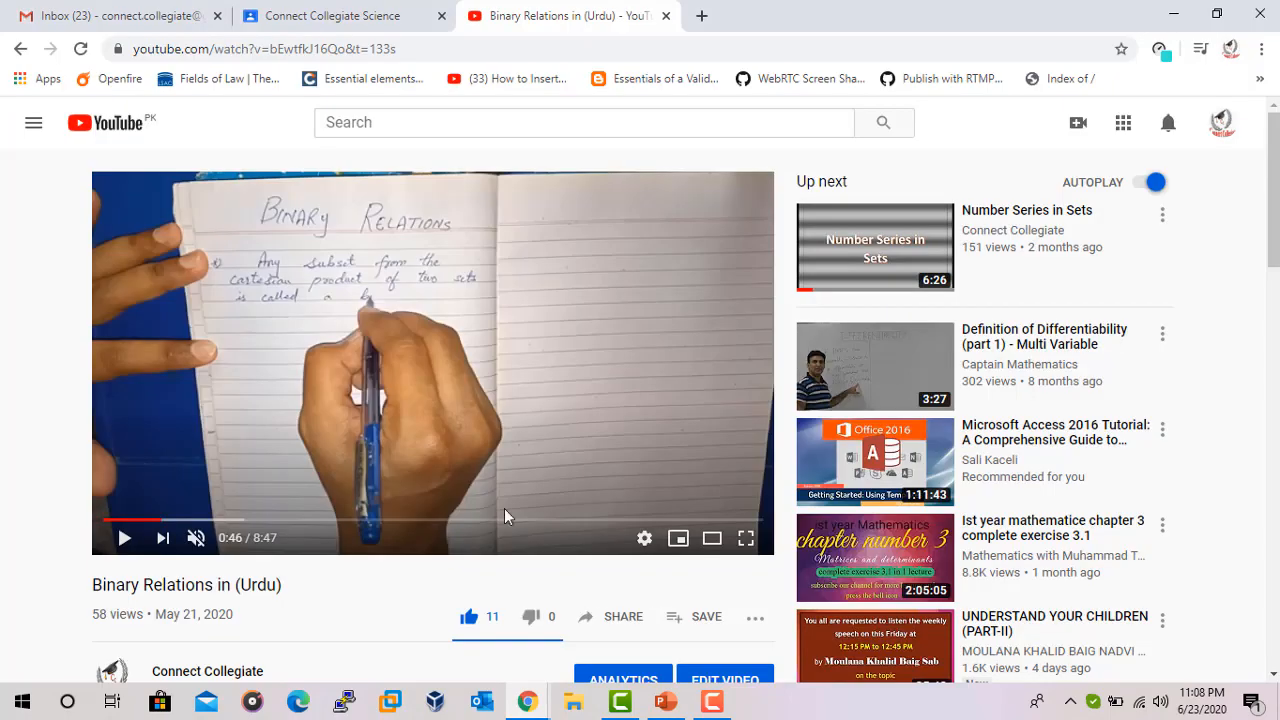
- In Google Classroom, start a new Classwork question reading "Mark your attendance", dismissing the tip about materials
left_click(336, 24)
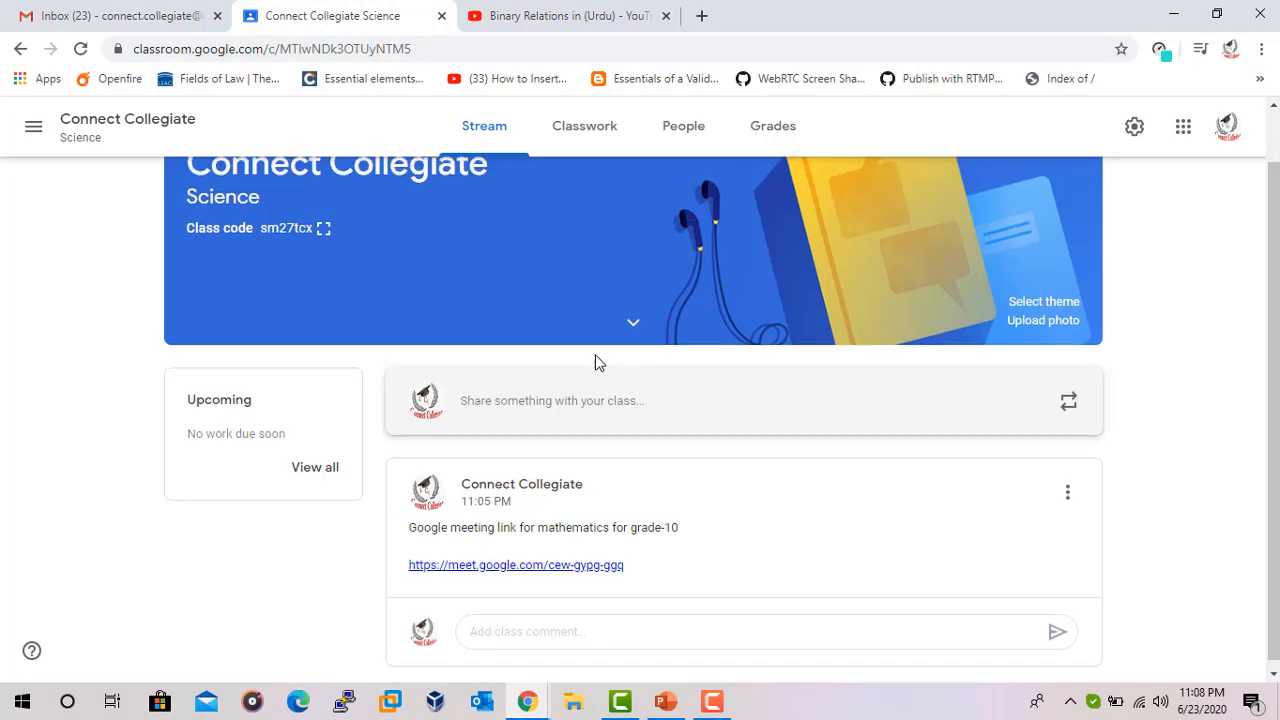
scroll(595, 357, "up", 1)
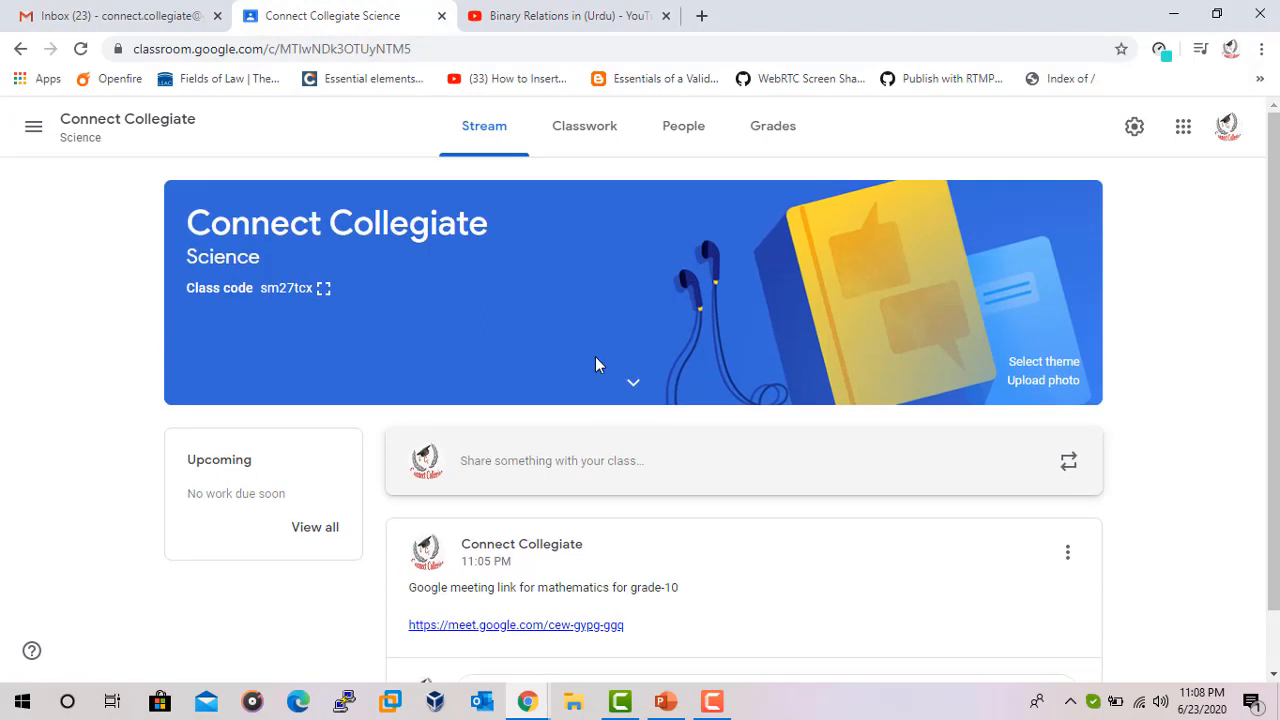
left_click(598, 136)
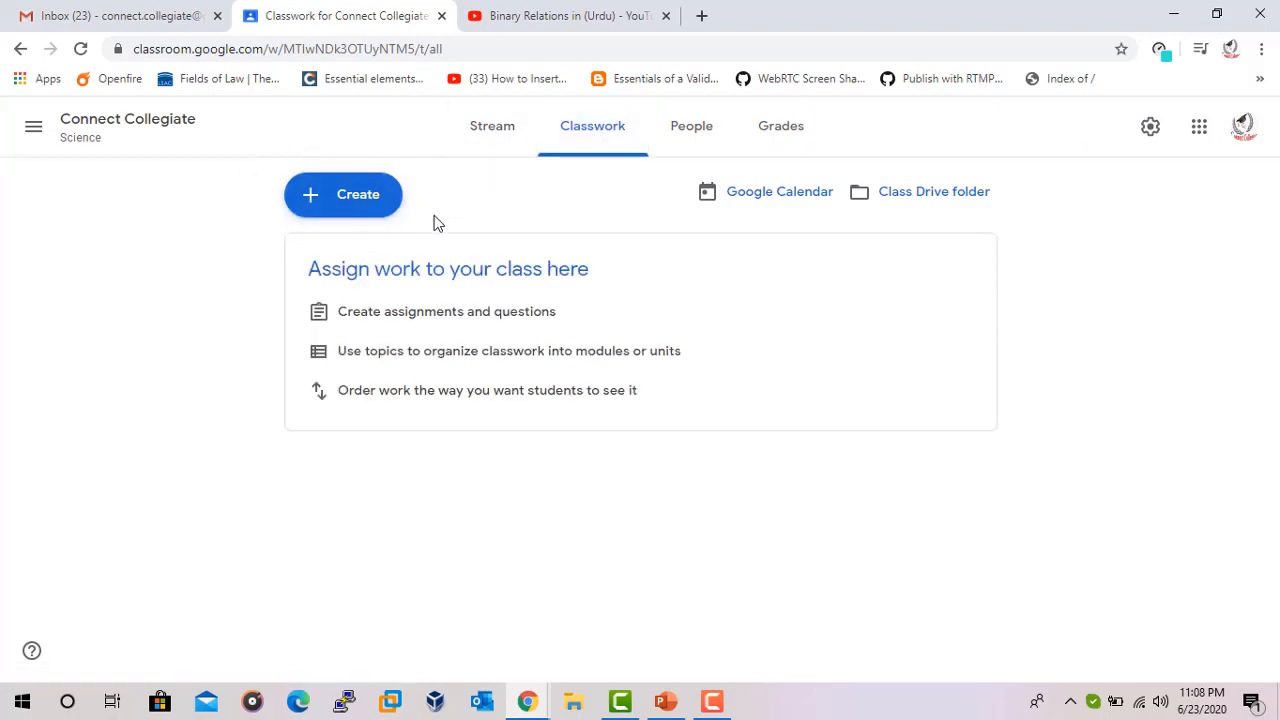
left_click(362, 200)
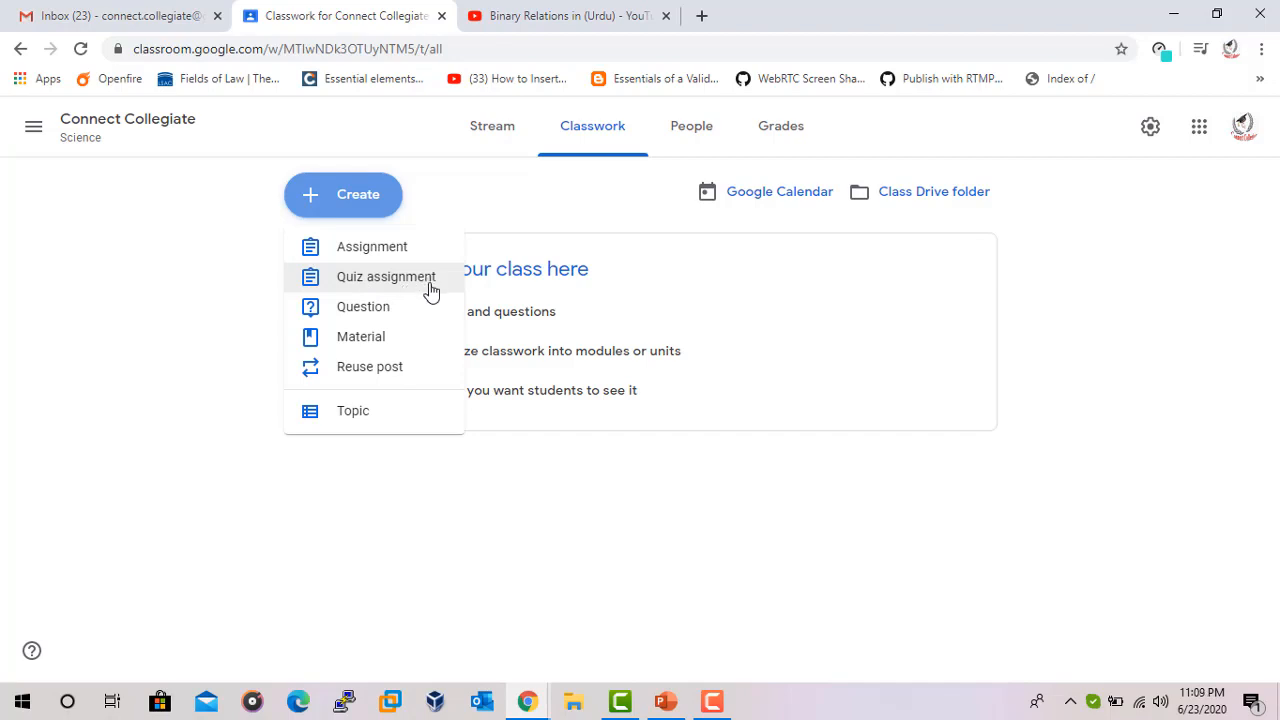
left_click(418, 314)
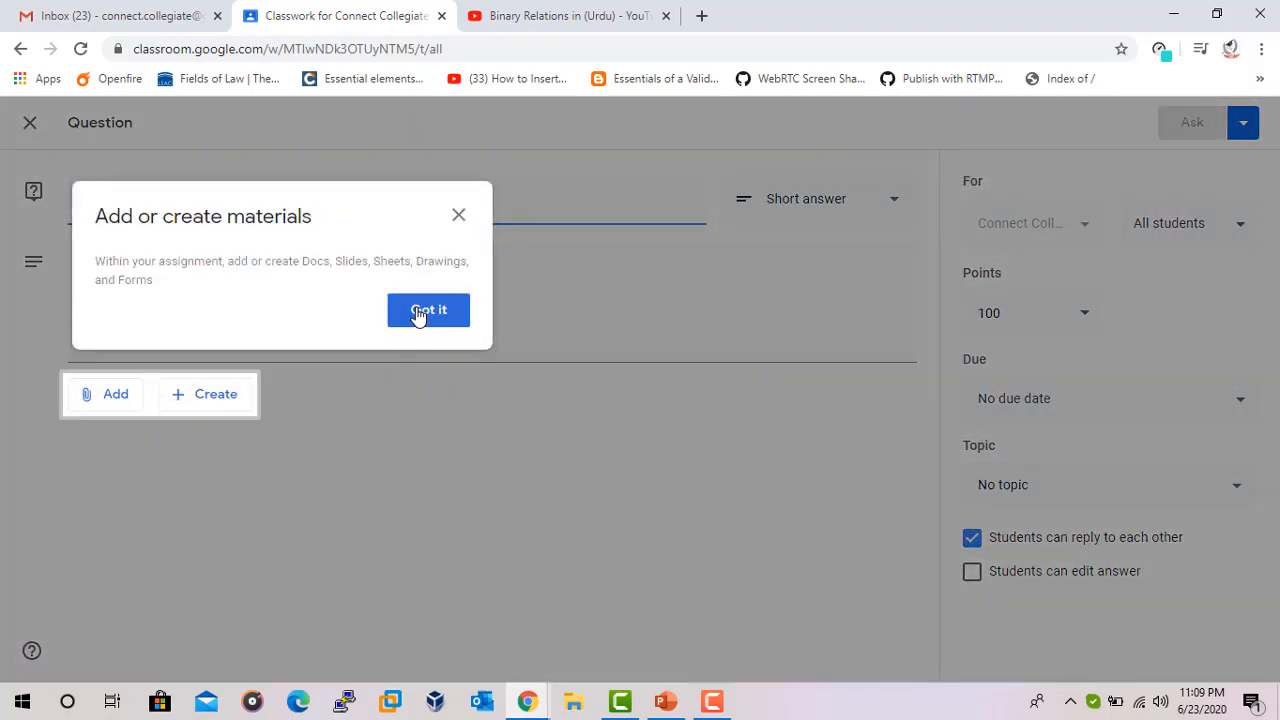
left_click(418, 312)
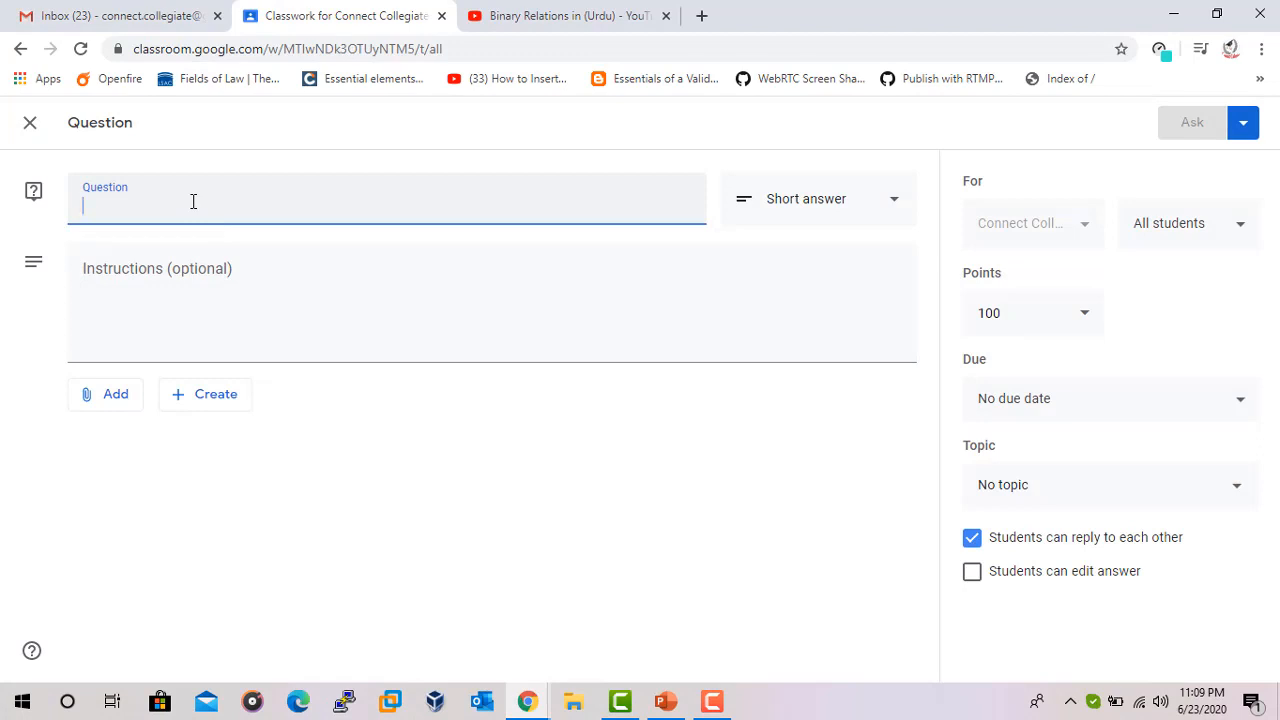
type("M")
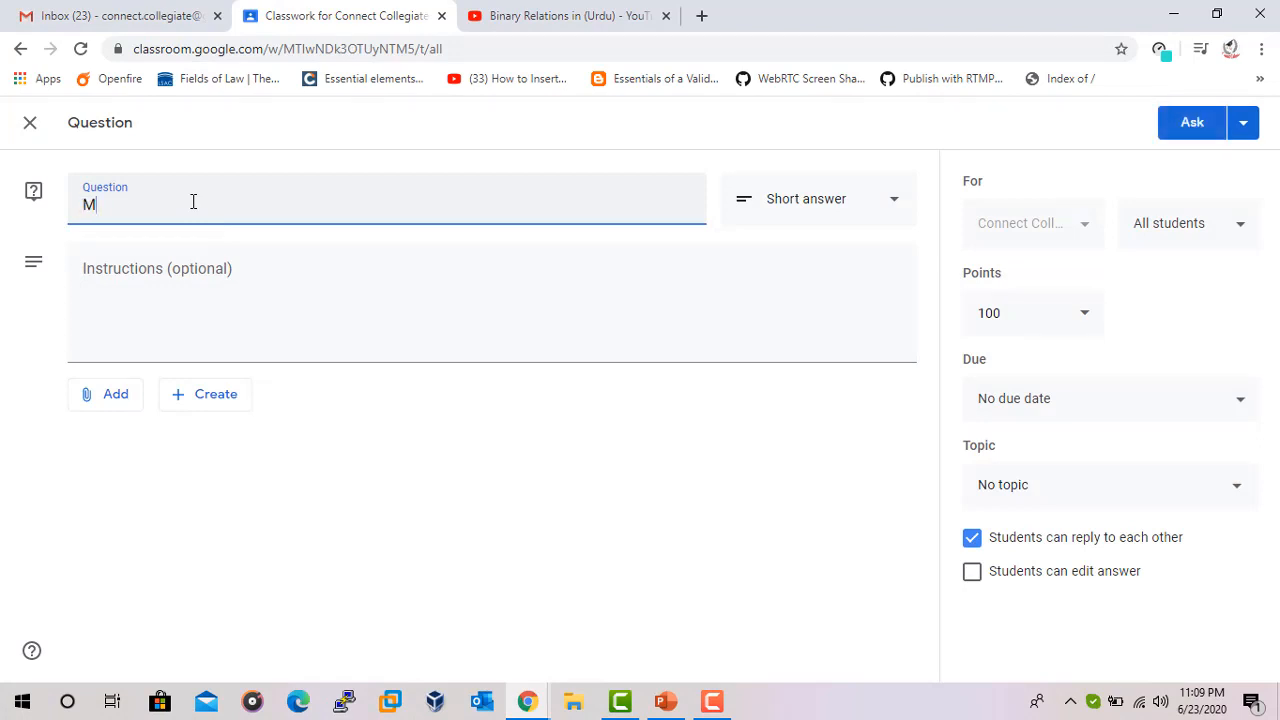
type("ark your attendance")
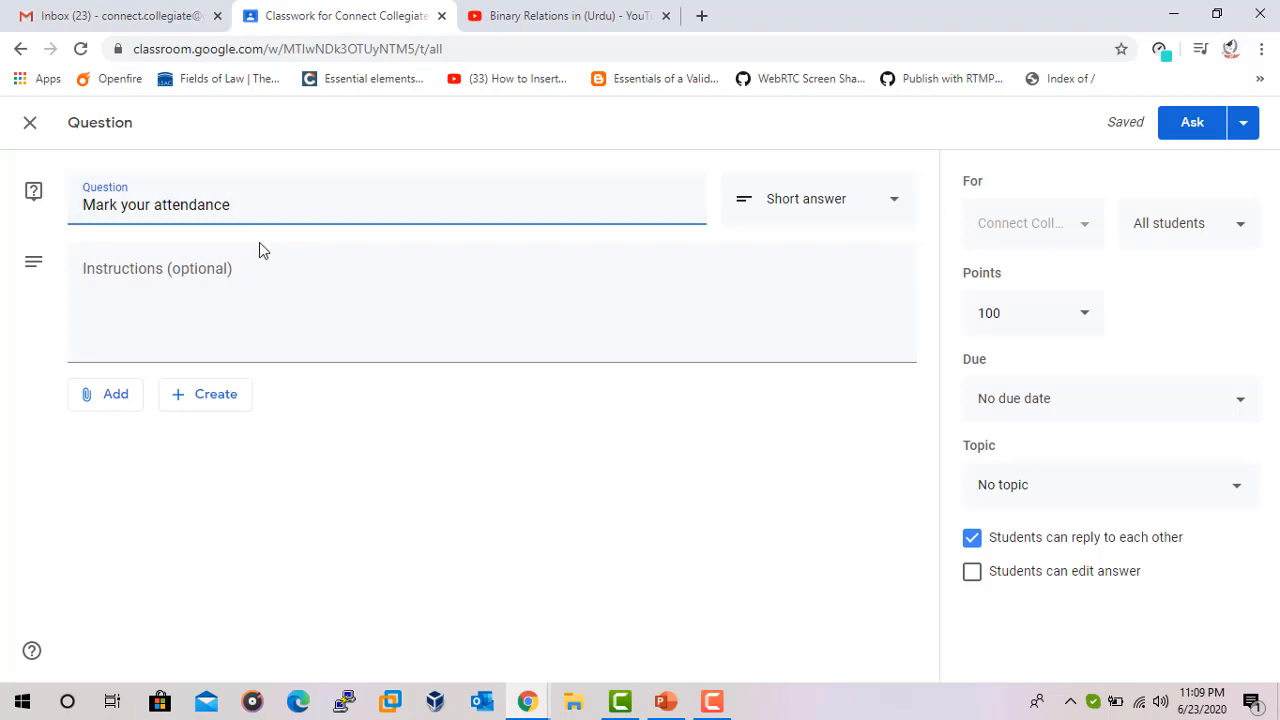
- Change the attendance question to multiple choice and name its first option "In time"
left_click(896, 205)
left_click(838, 245)
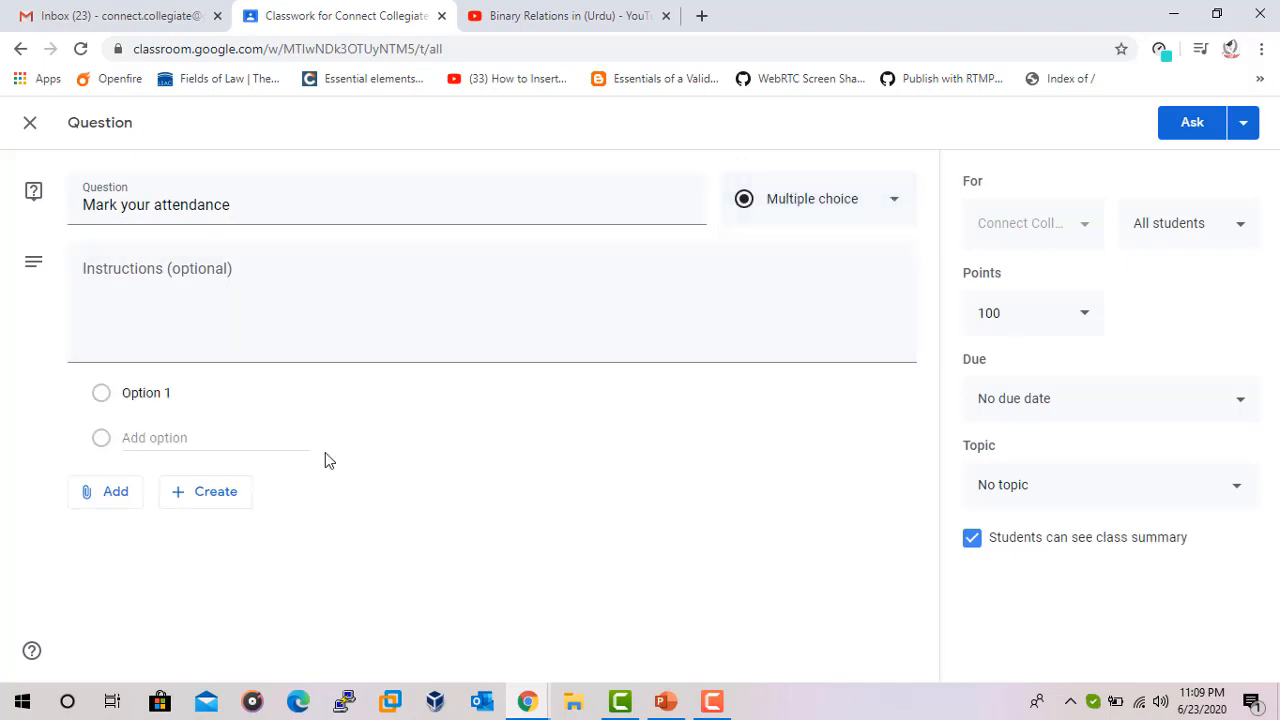
left_click(168, 395)
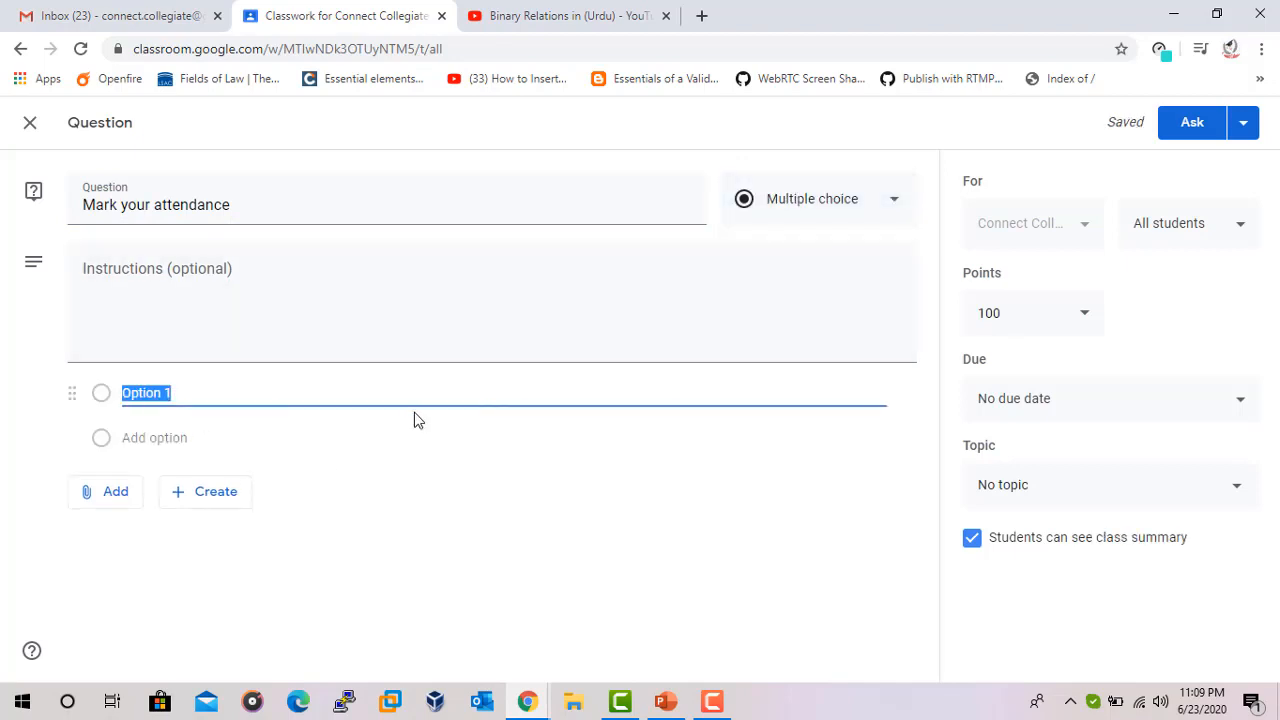
type("In time")
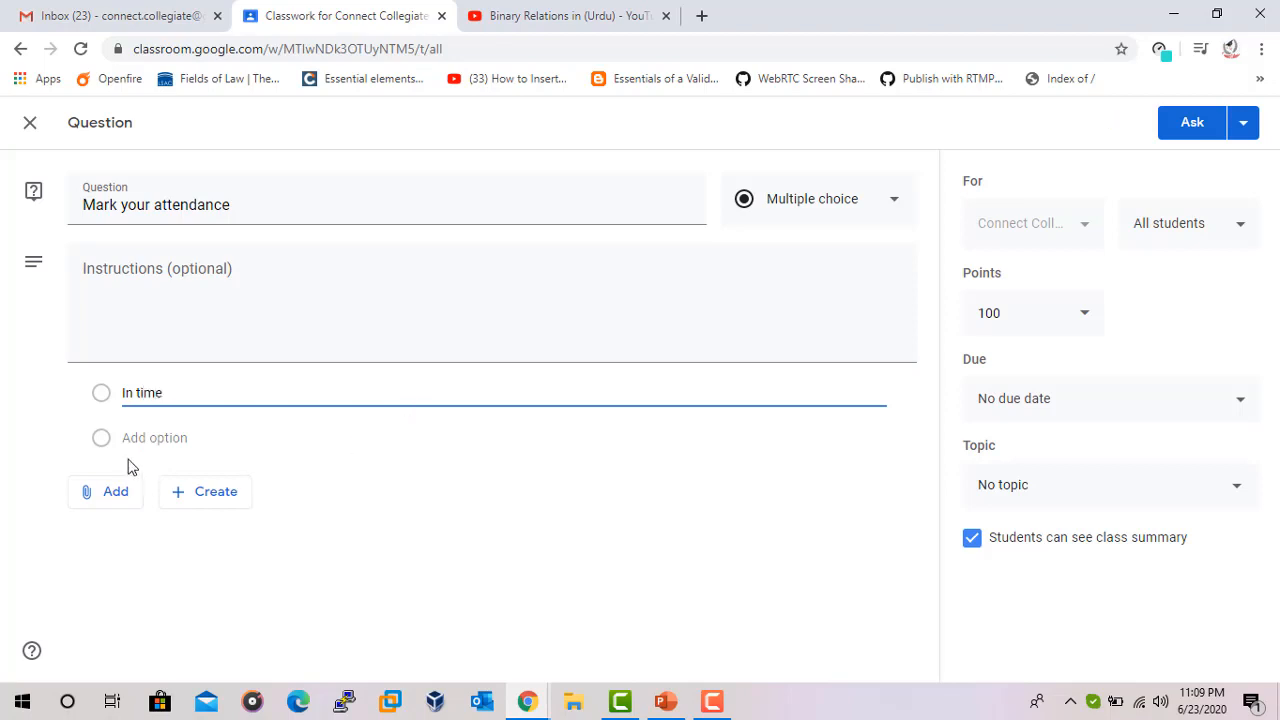
- Add "Late" as the second answer option of the attendance question and make the question ungraded
left_click(163, 439)
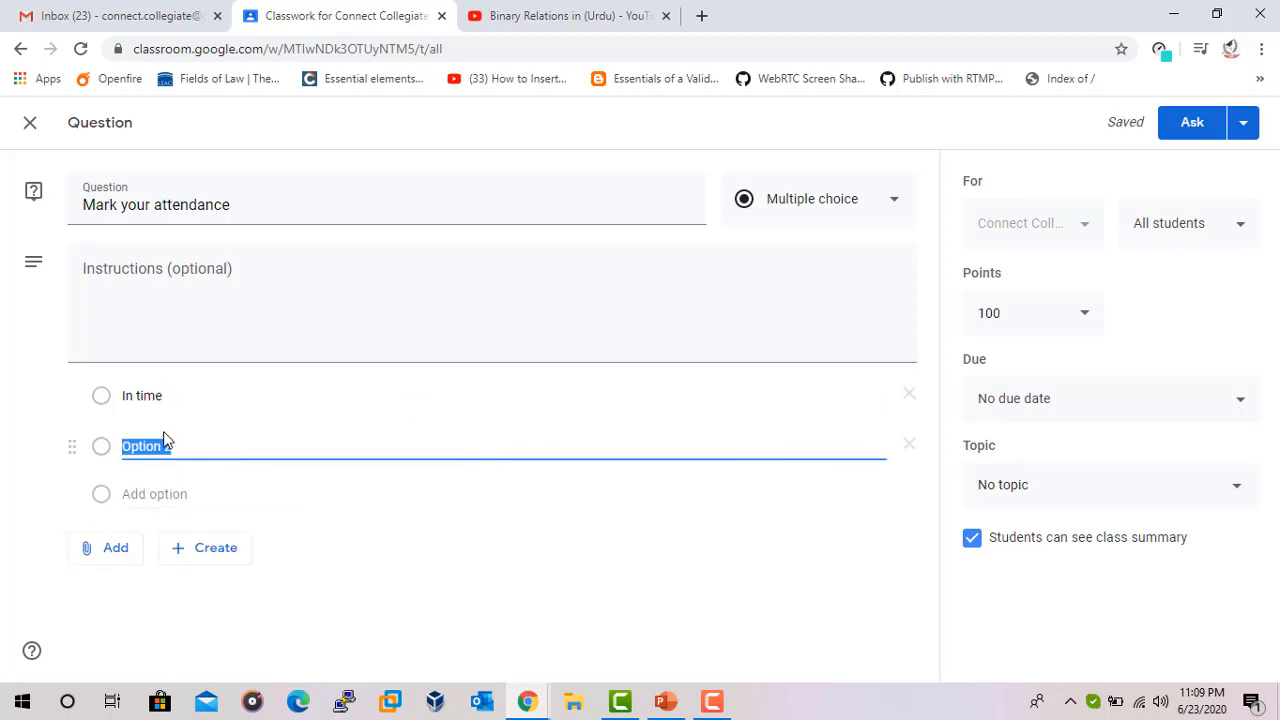
type("Late")
left_click(1088, 318)
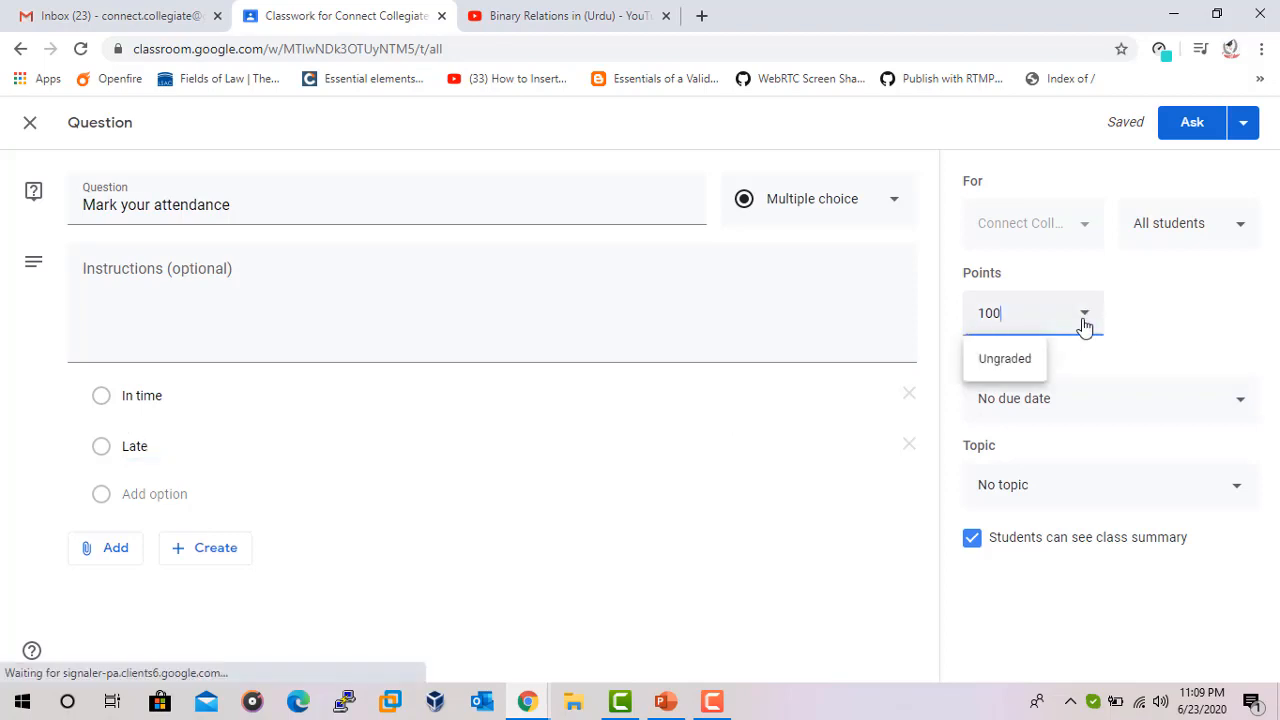
left_click(1036, 362)
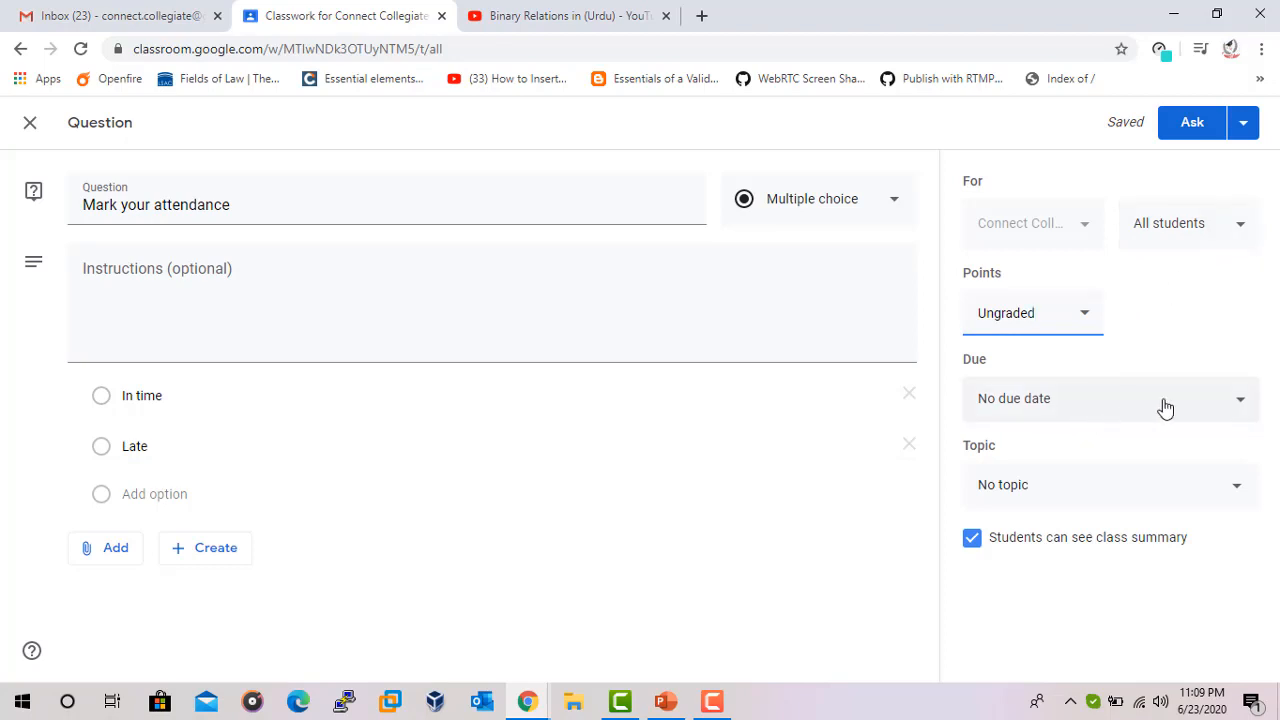
- Set the attendance question's due date to Jun 24, 2020 at 8:50 AM and post it, dismissing the tip about topics
left_click(1239, 407)
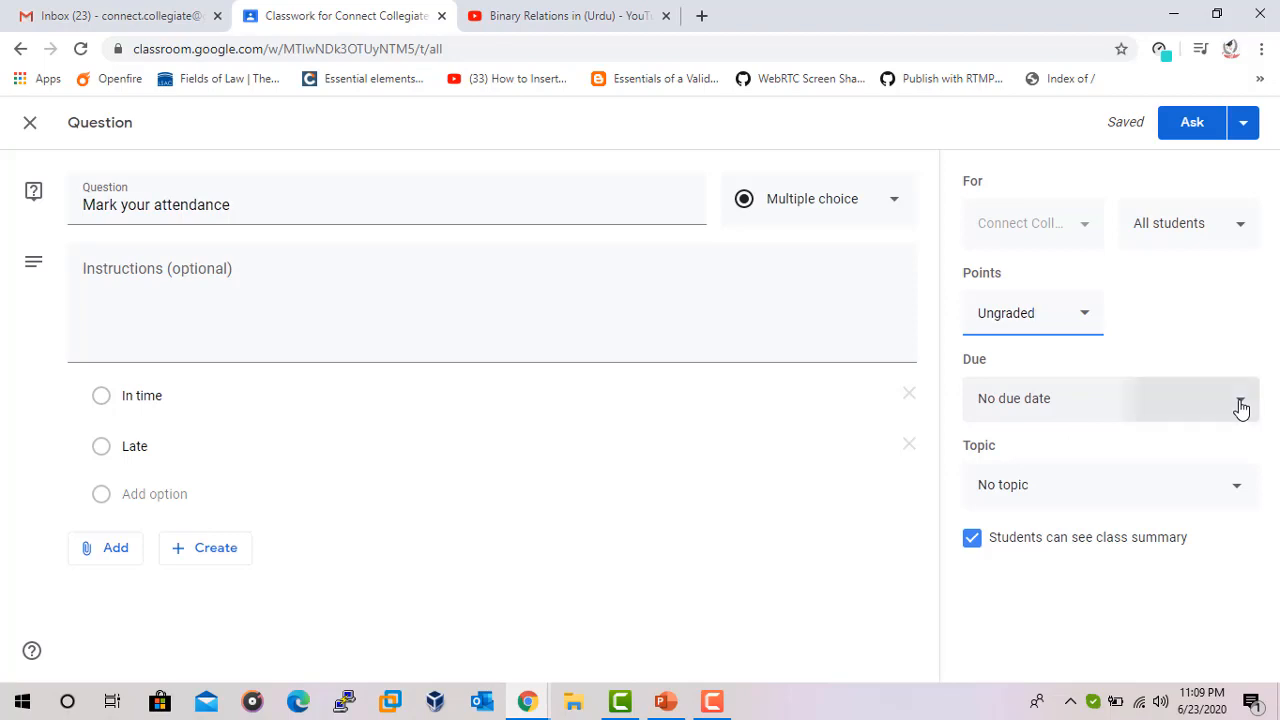
left_click(1115, 483)
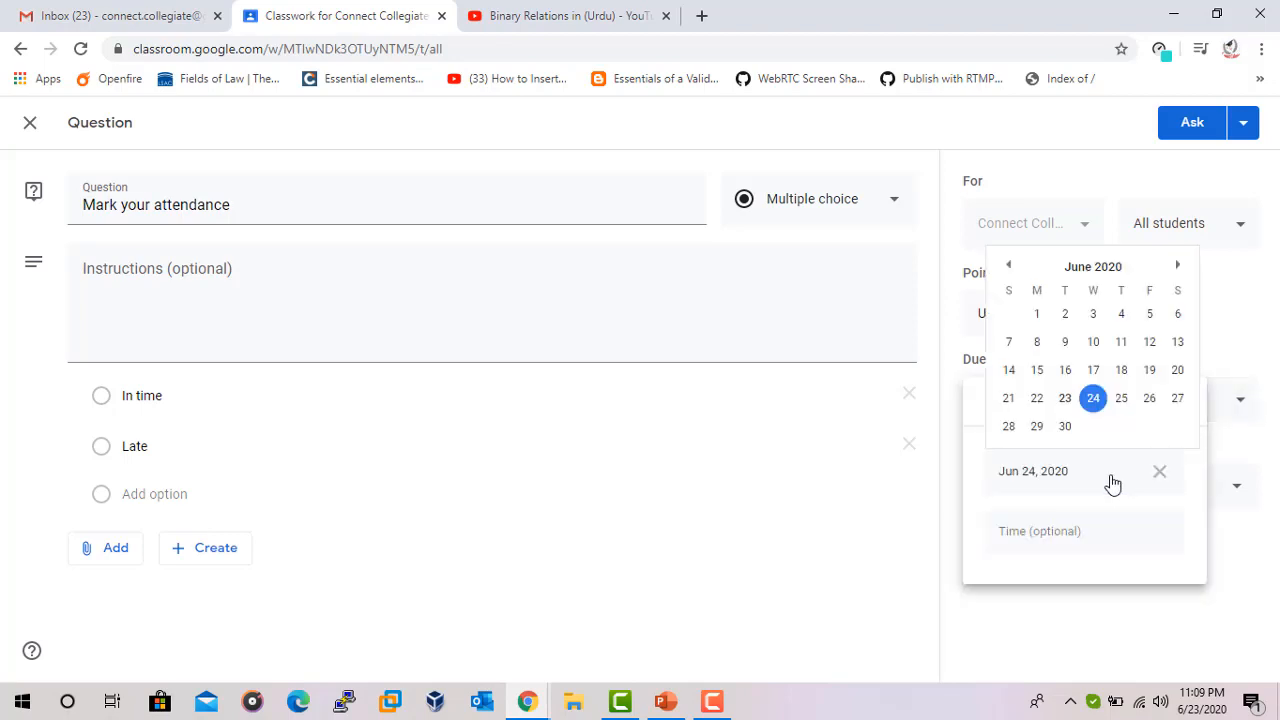
left_click(1096, 403)
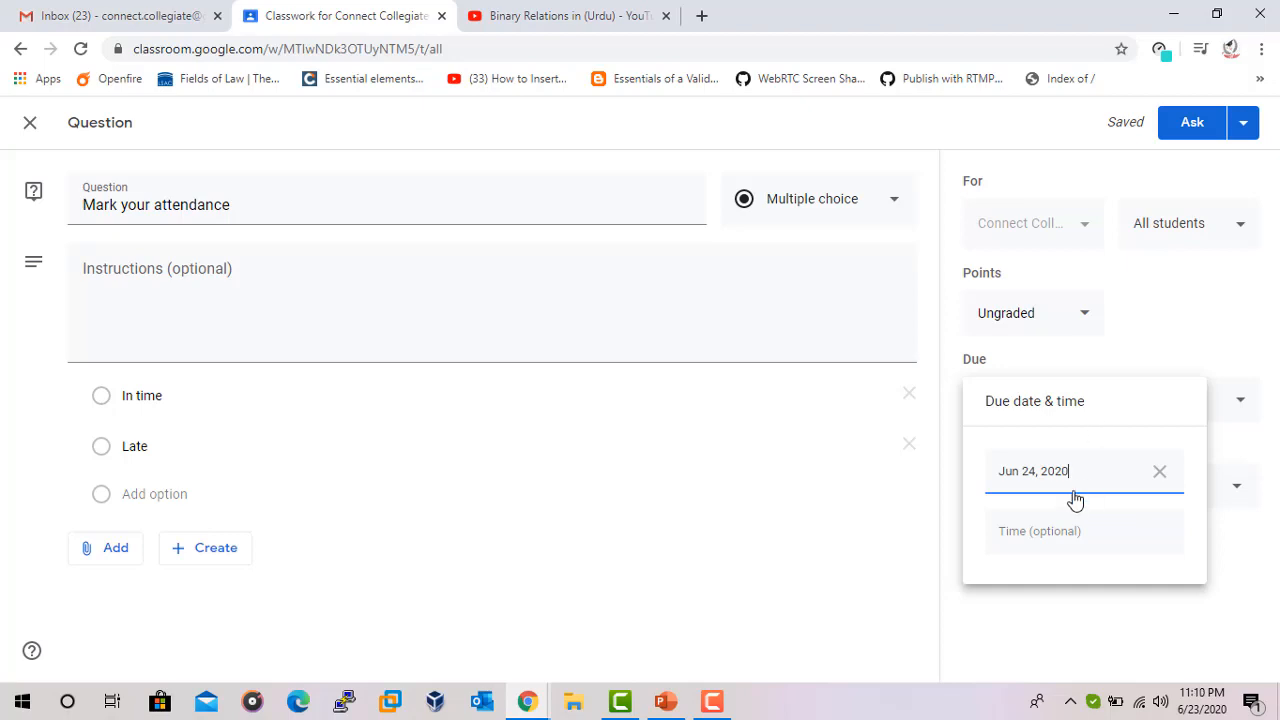
left_click(1074, 535)
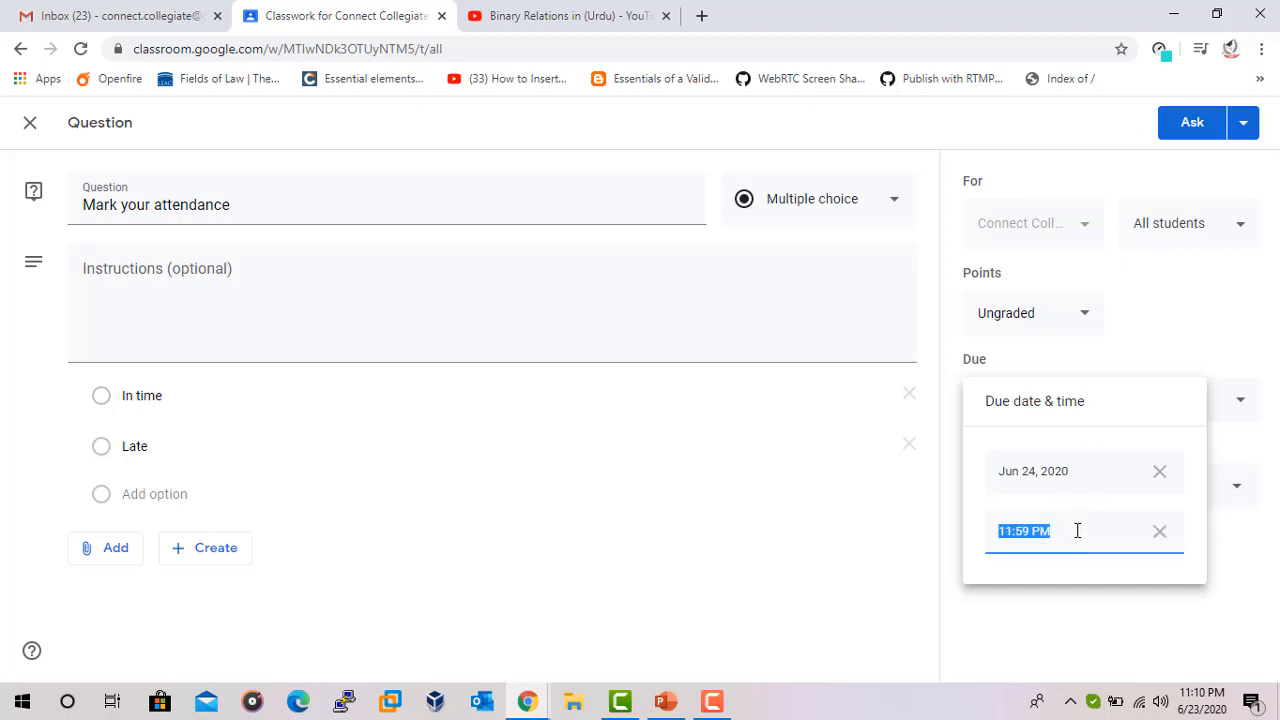
type("8")
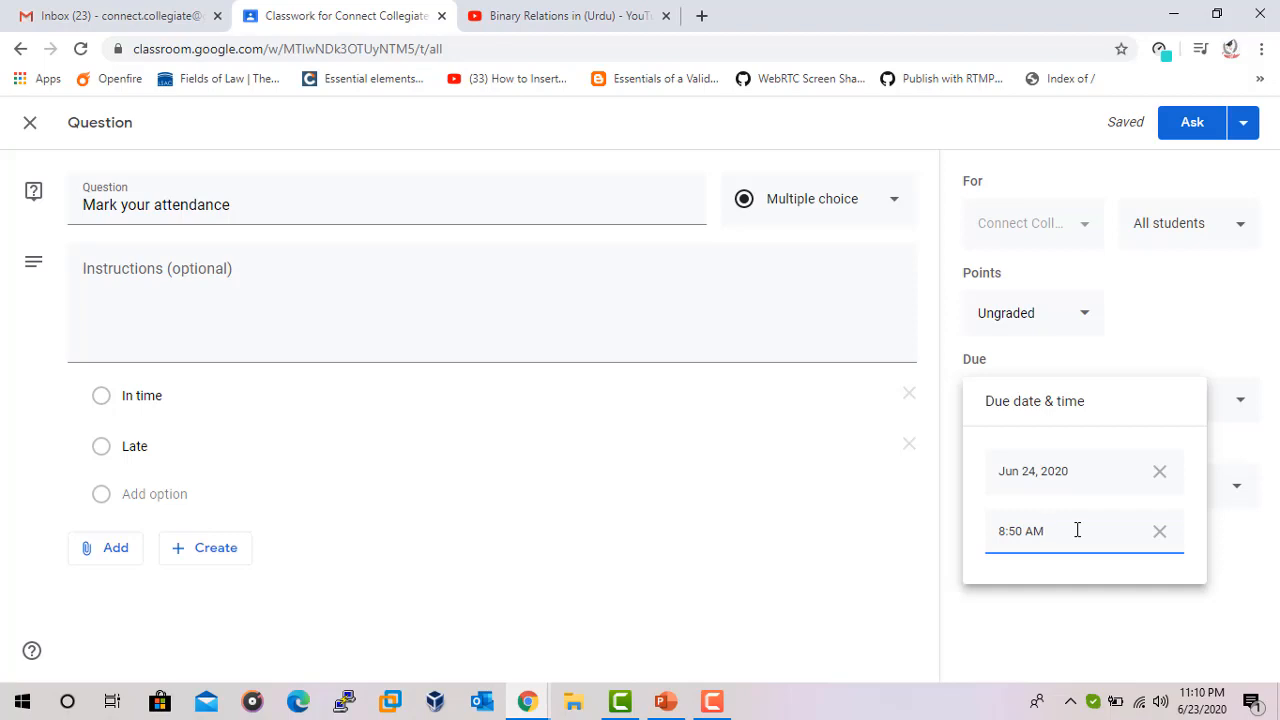
left_click(1083, 566)
left_click(1068, 591)
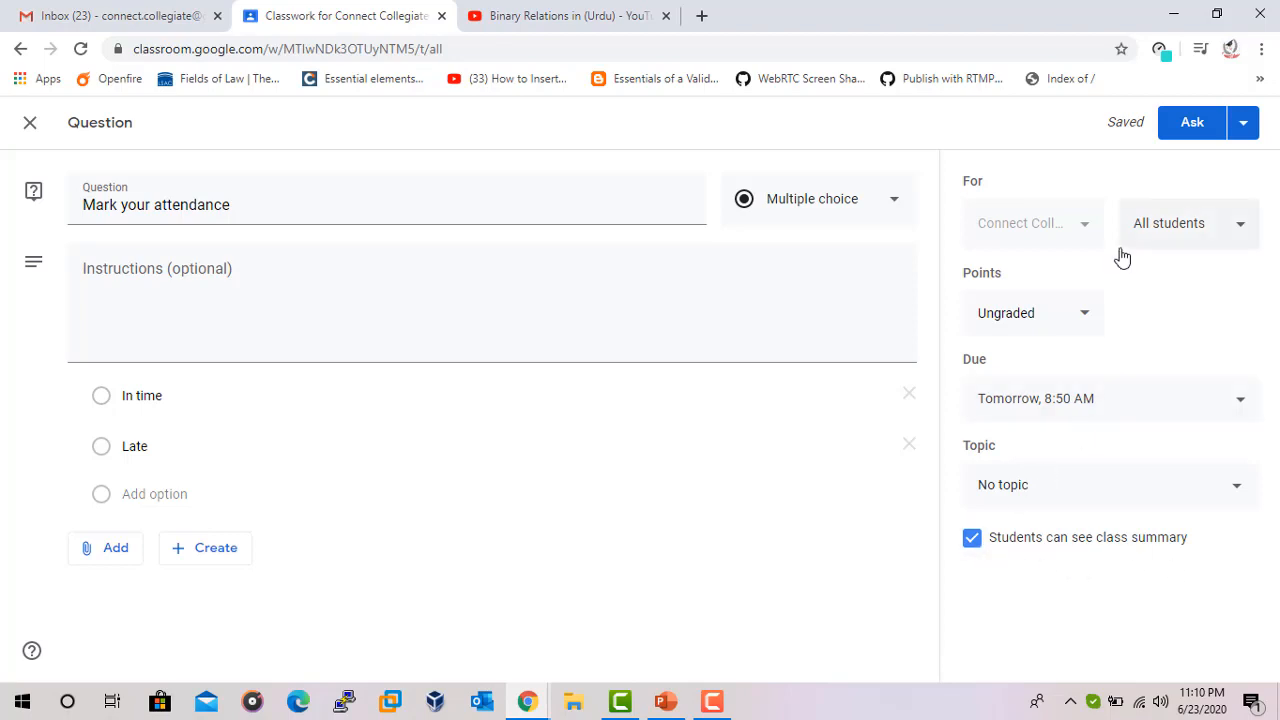
left_click(1192, 128)
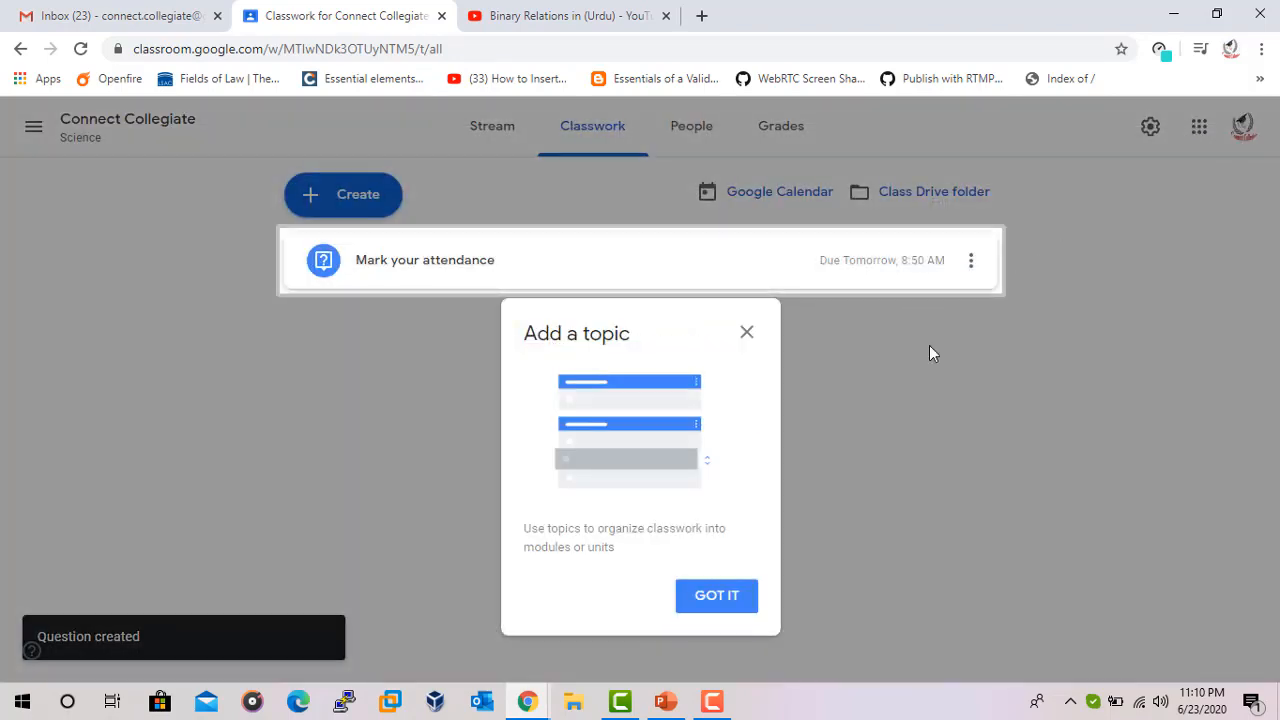
left_click(717, 604)
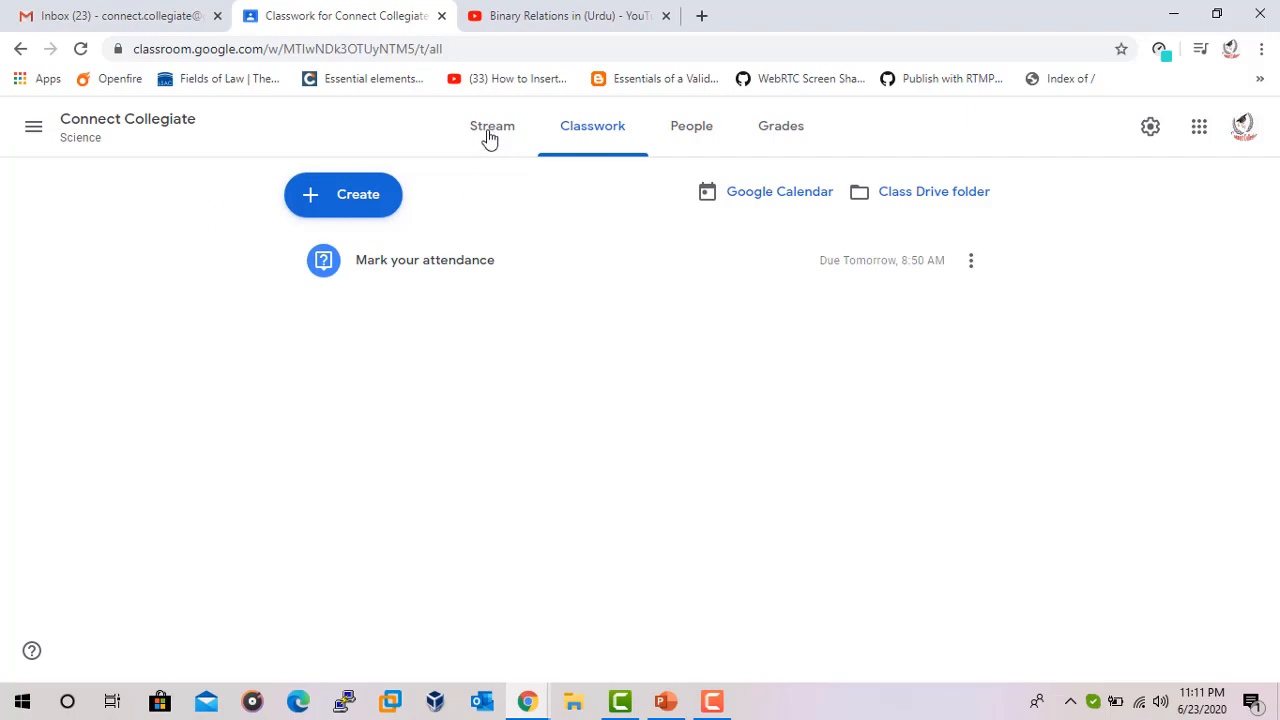
- Create a new quiz assignment in Classwork and open its attached Blank Quiz form, dismissing the rubric tip and the Forms tour offer
left_click(366, 200)
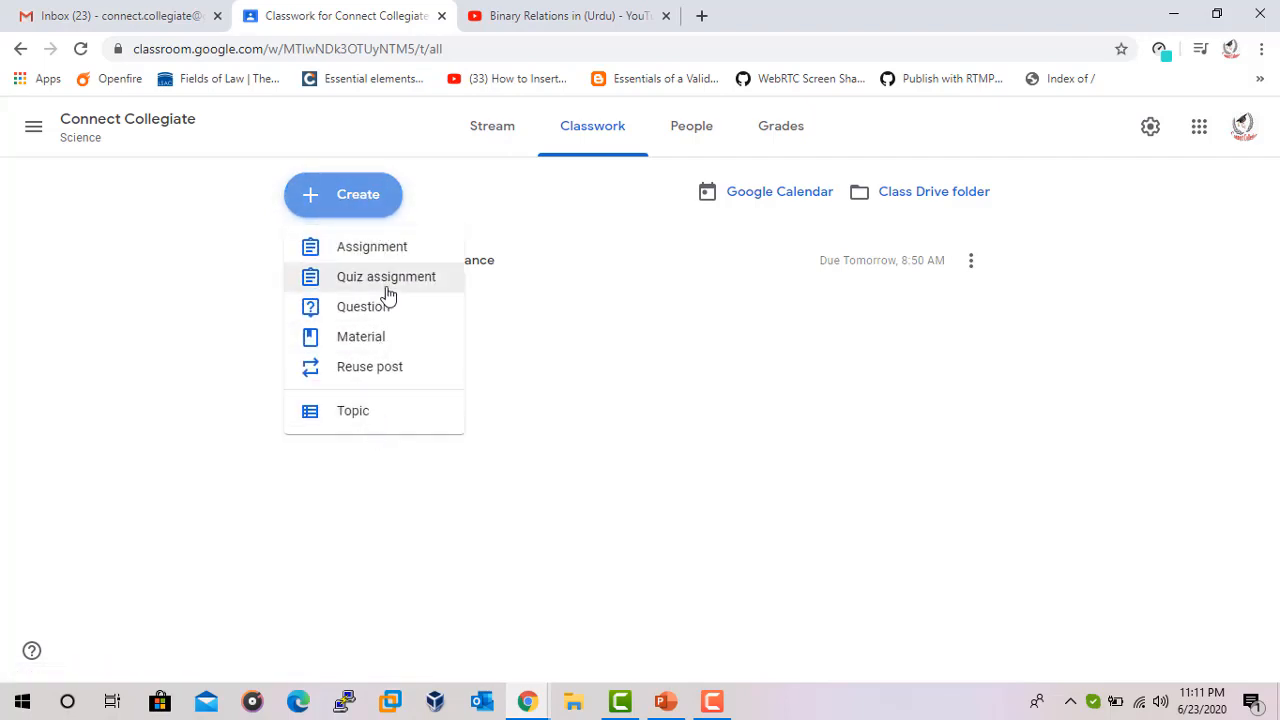
left_click(440, 285)
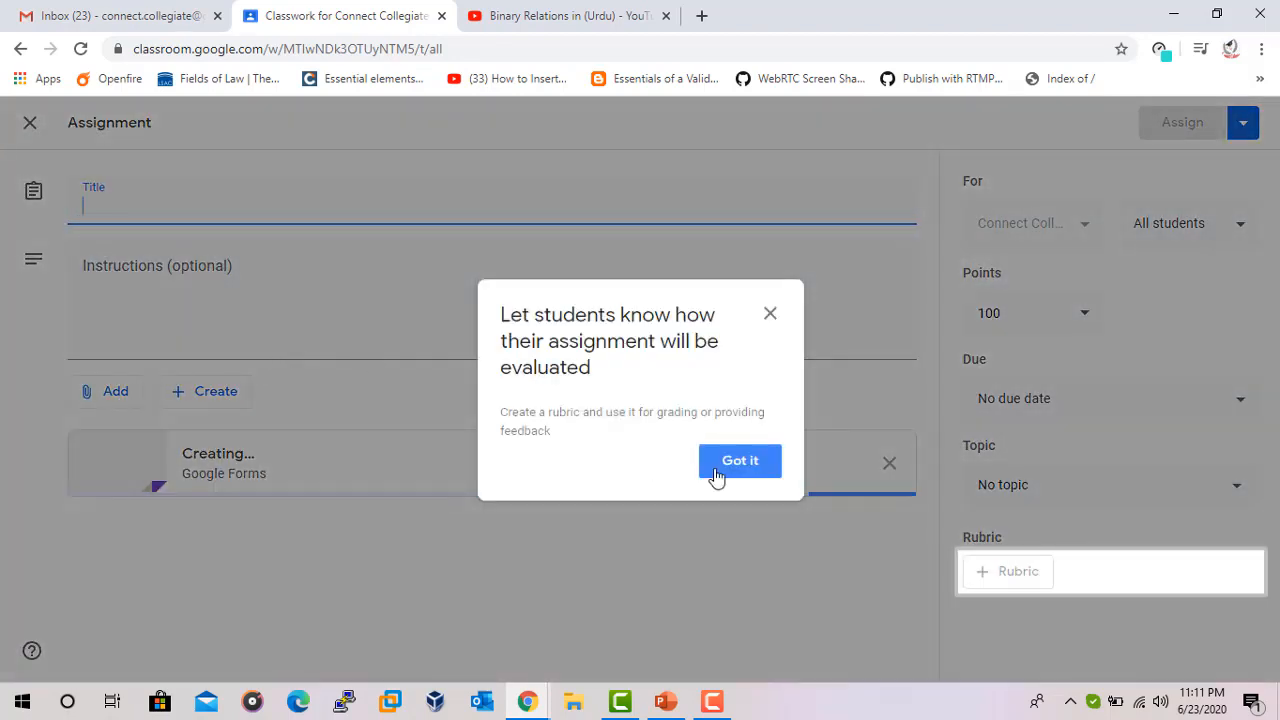
left_click(758, 464)
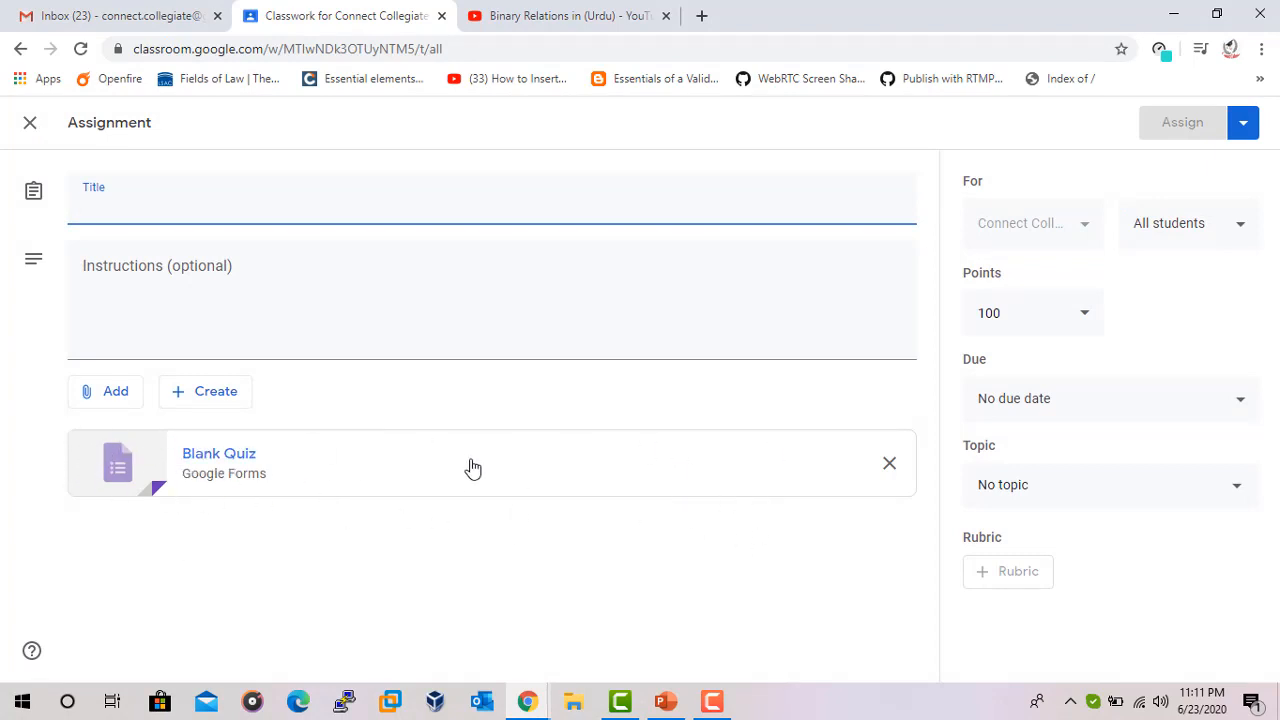
left_click(219, 453)
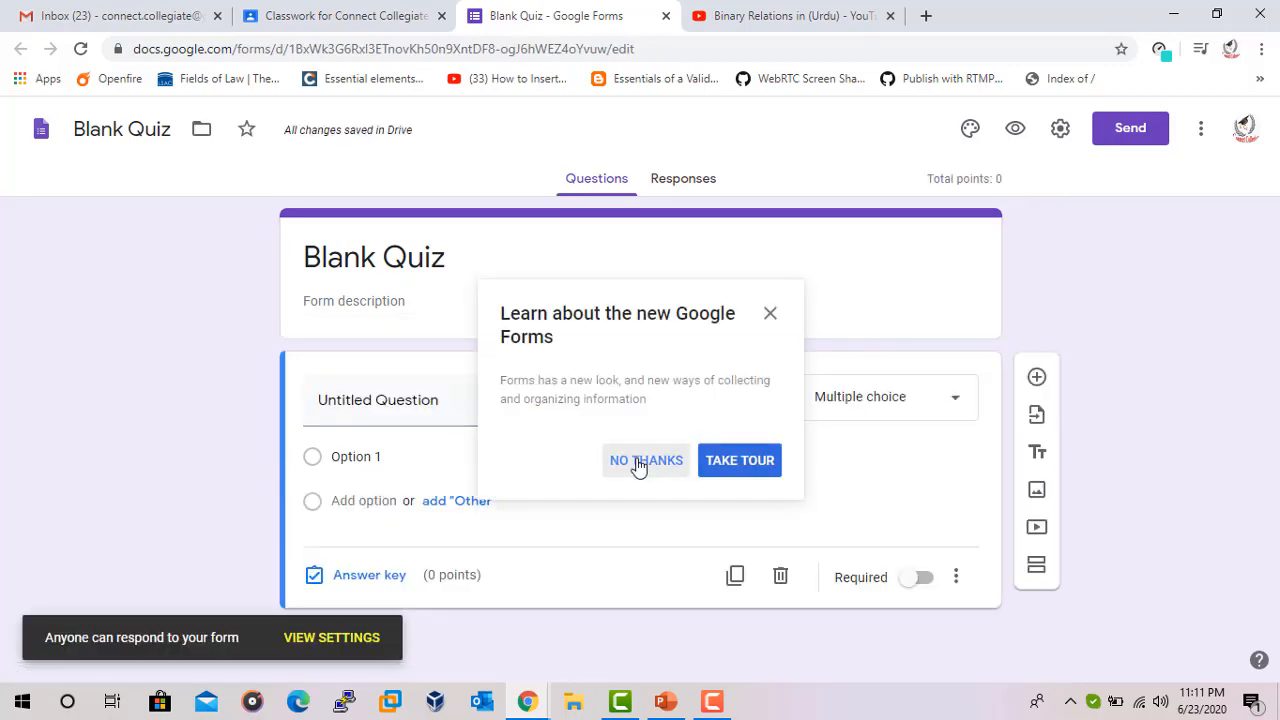
left_click(639, 463)
- Enter "What is your name?" as the text of the quiz's first question
left_click(463, 403)
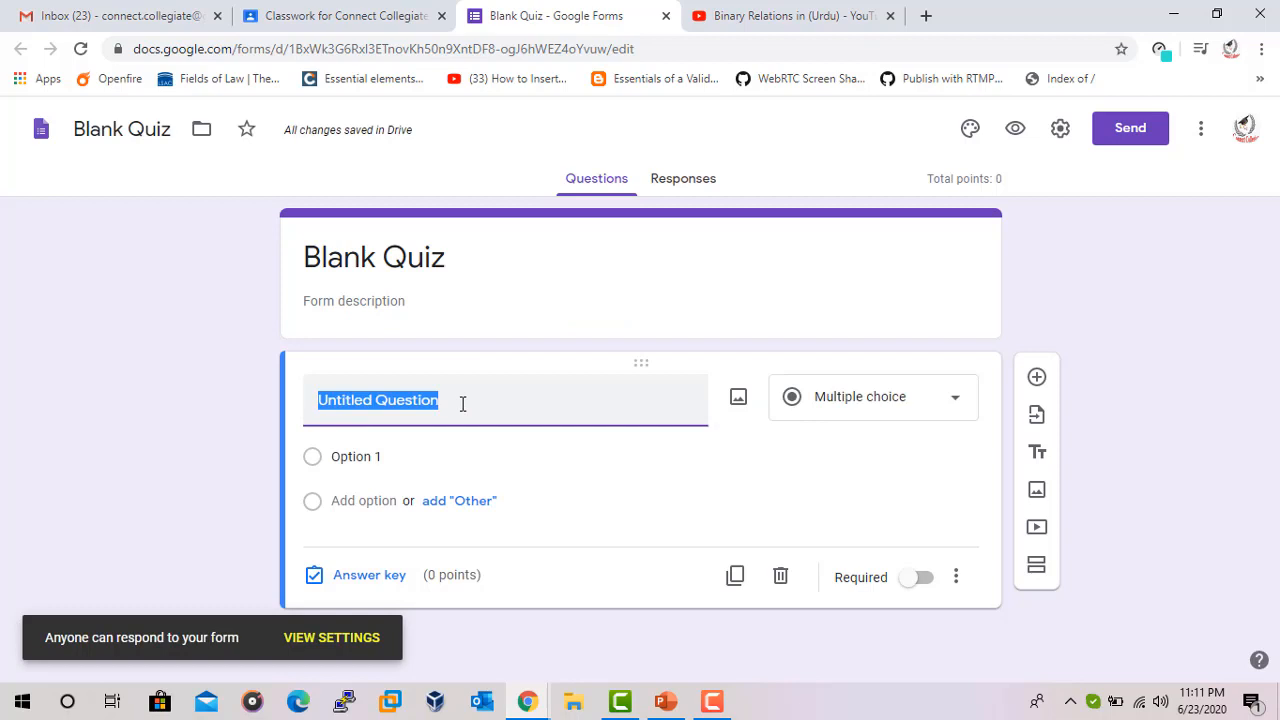
type("Wha")
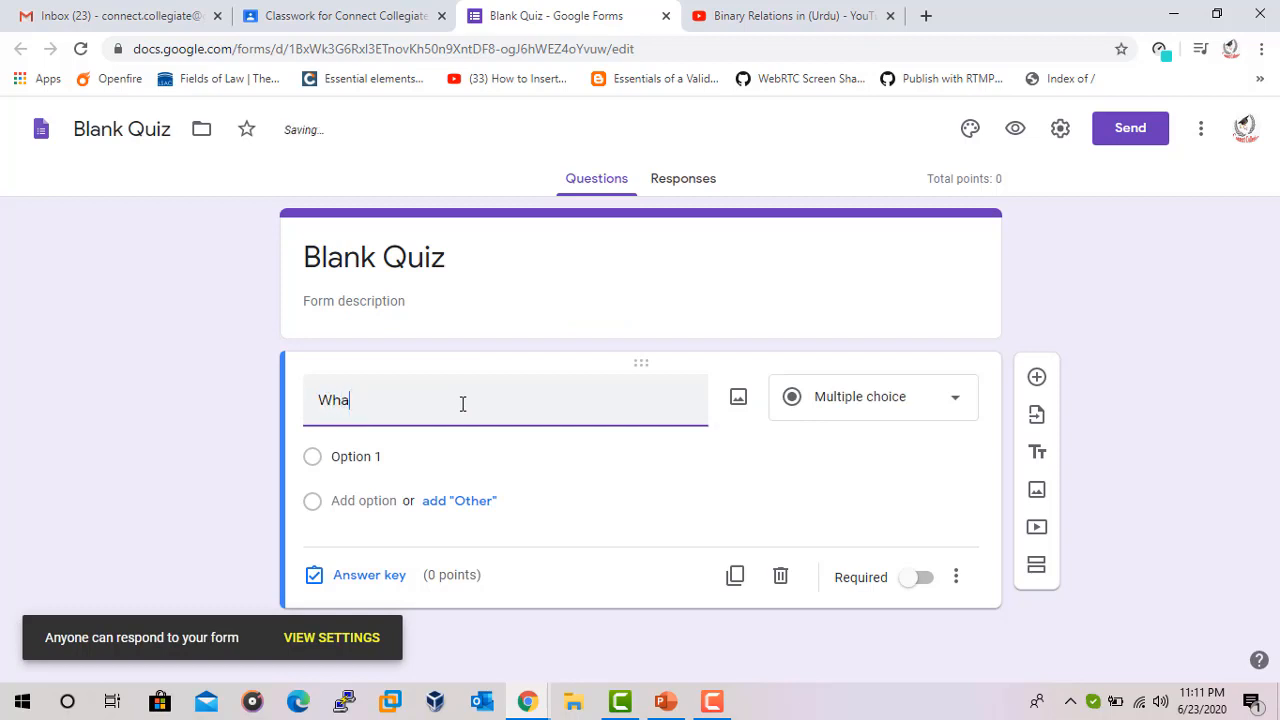
type("t is your")
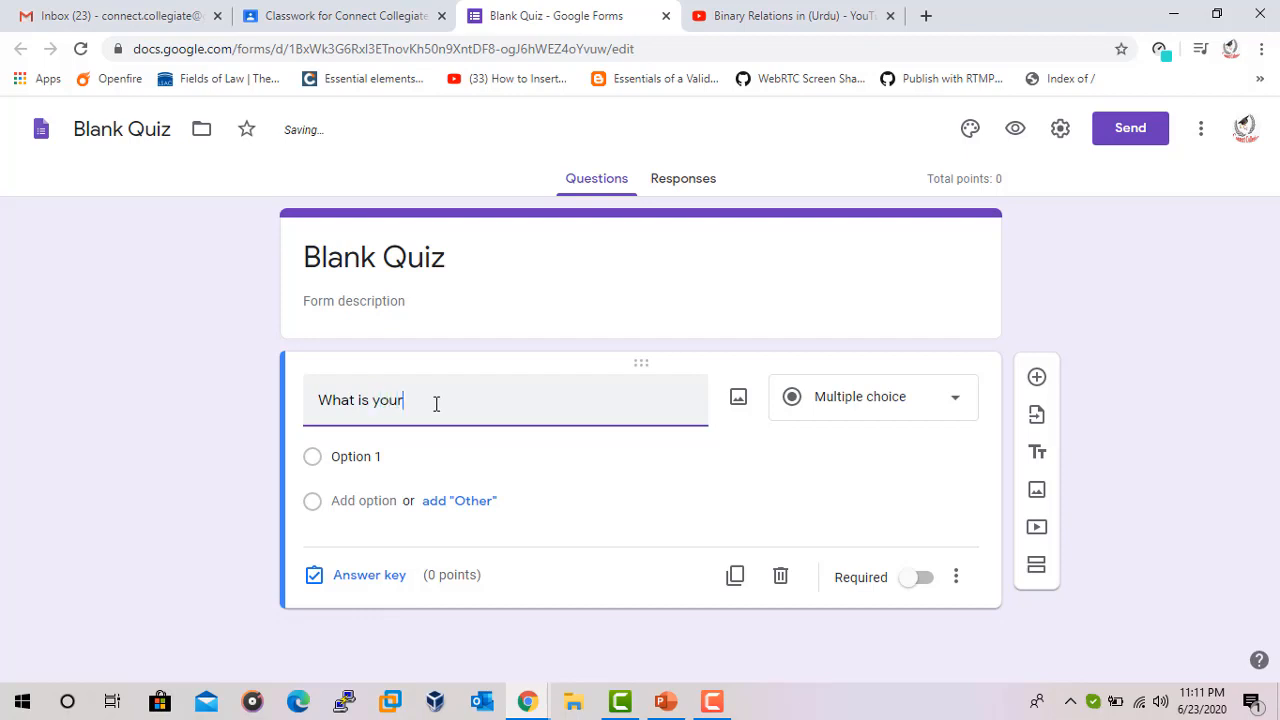
type(" name")
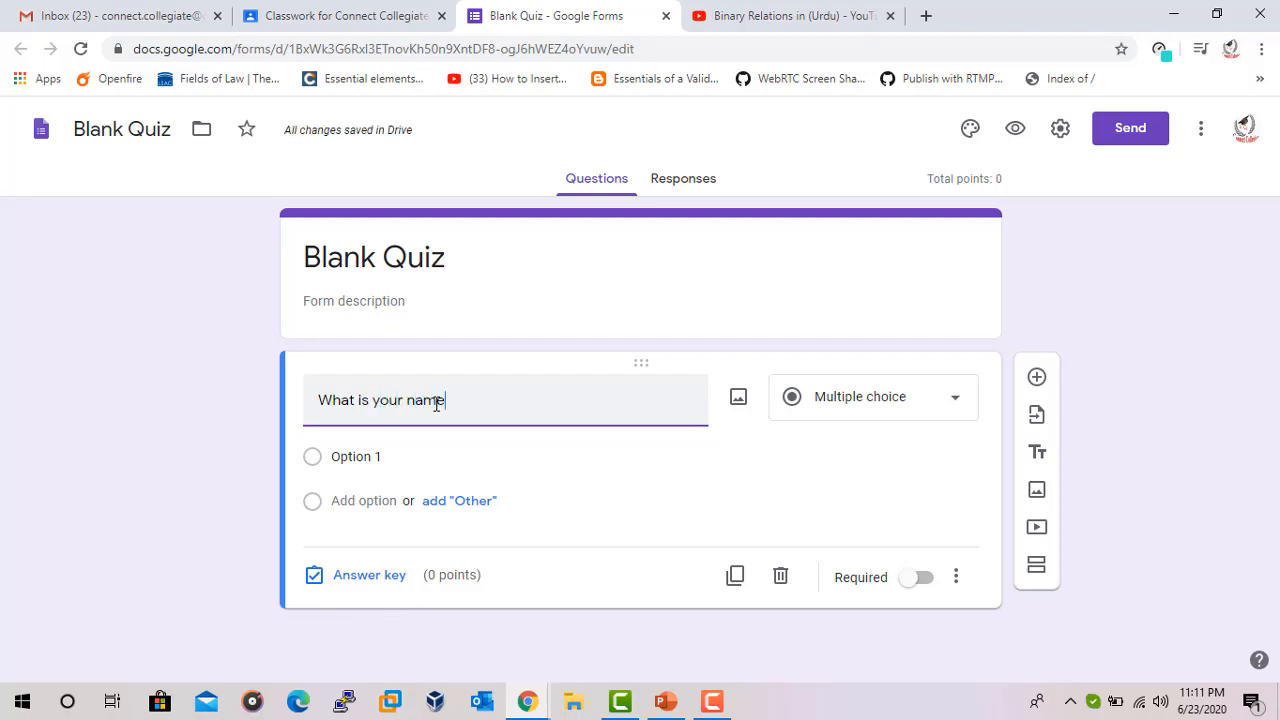
type("?")
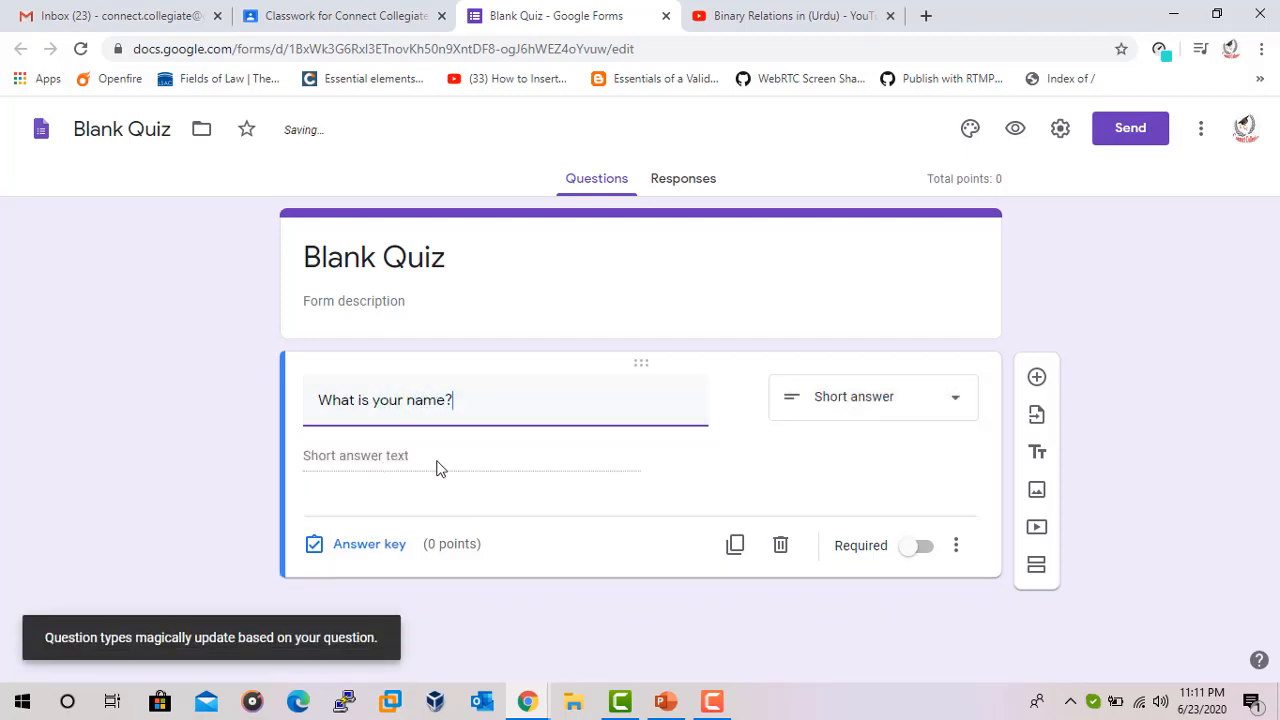
- Change the name question to a file upload, accept uploads to Drive, and allow only image files
left_click(963, 405)
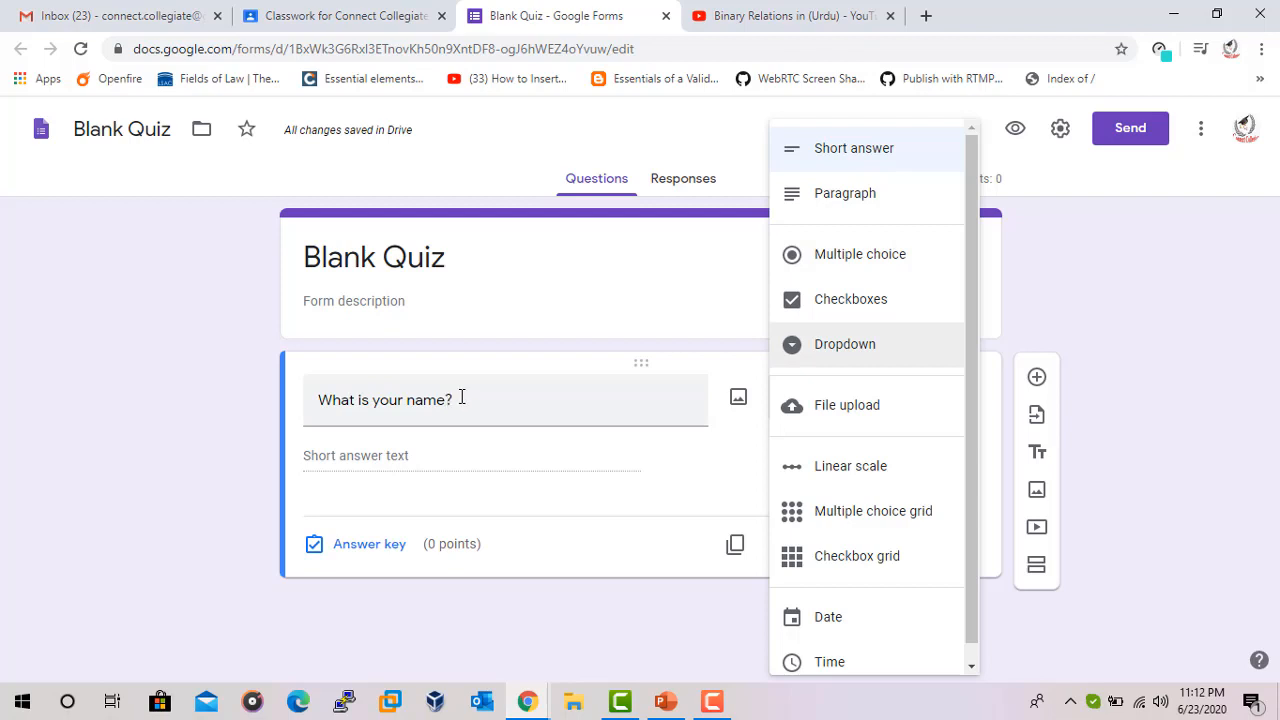
left_click(903, 410)
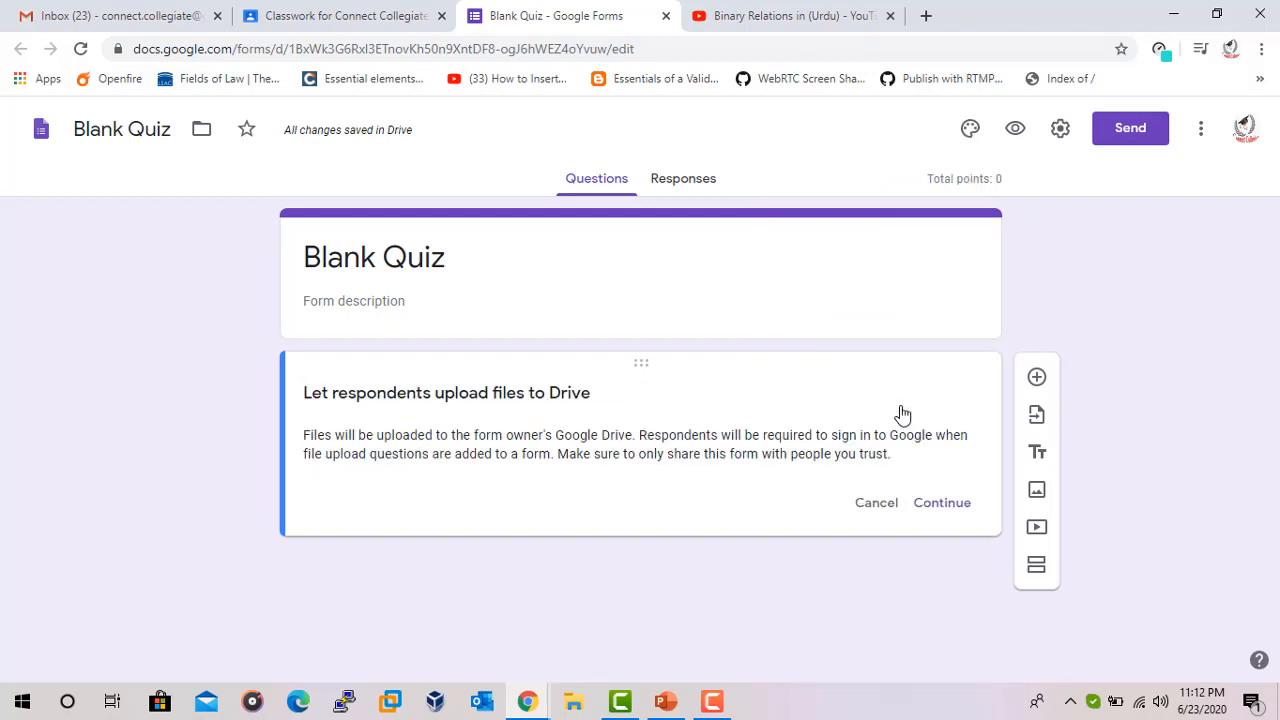
left_click(943, 504)
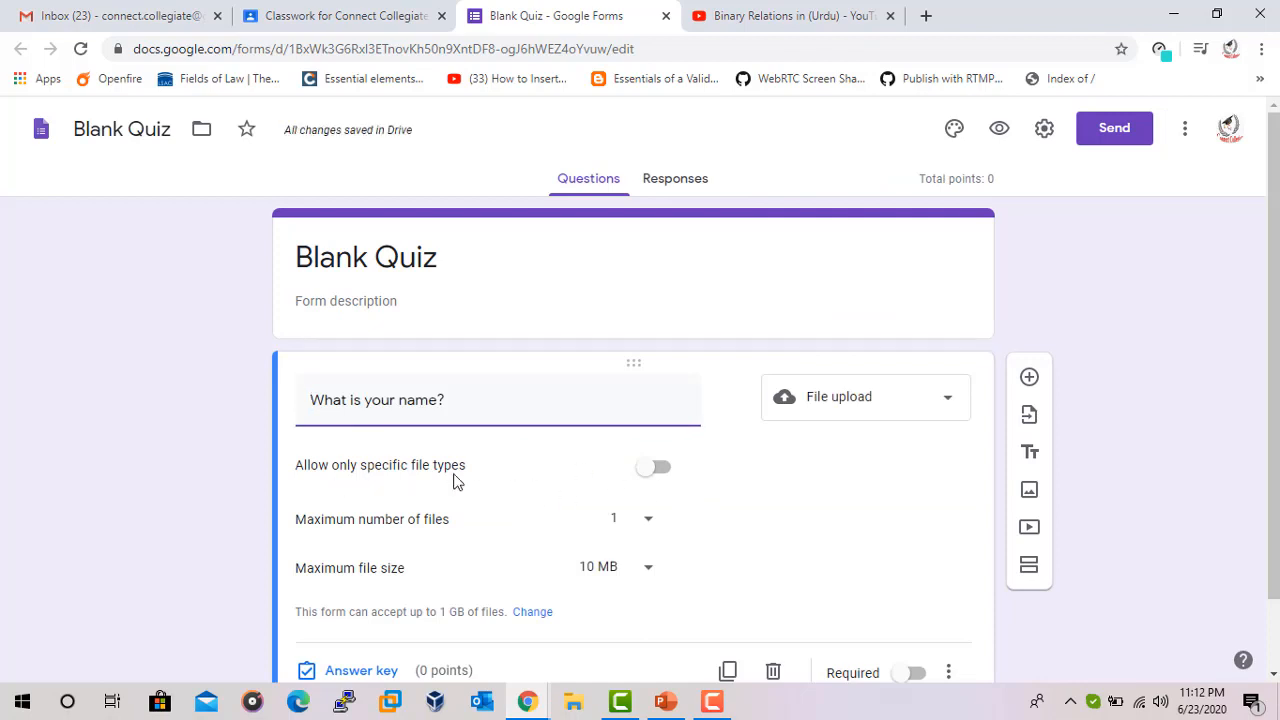
left_click(652, 468)
scroll(514, 514, "down", 1)
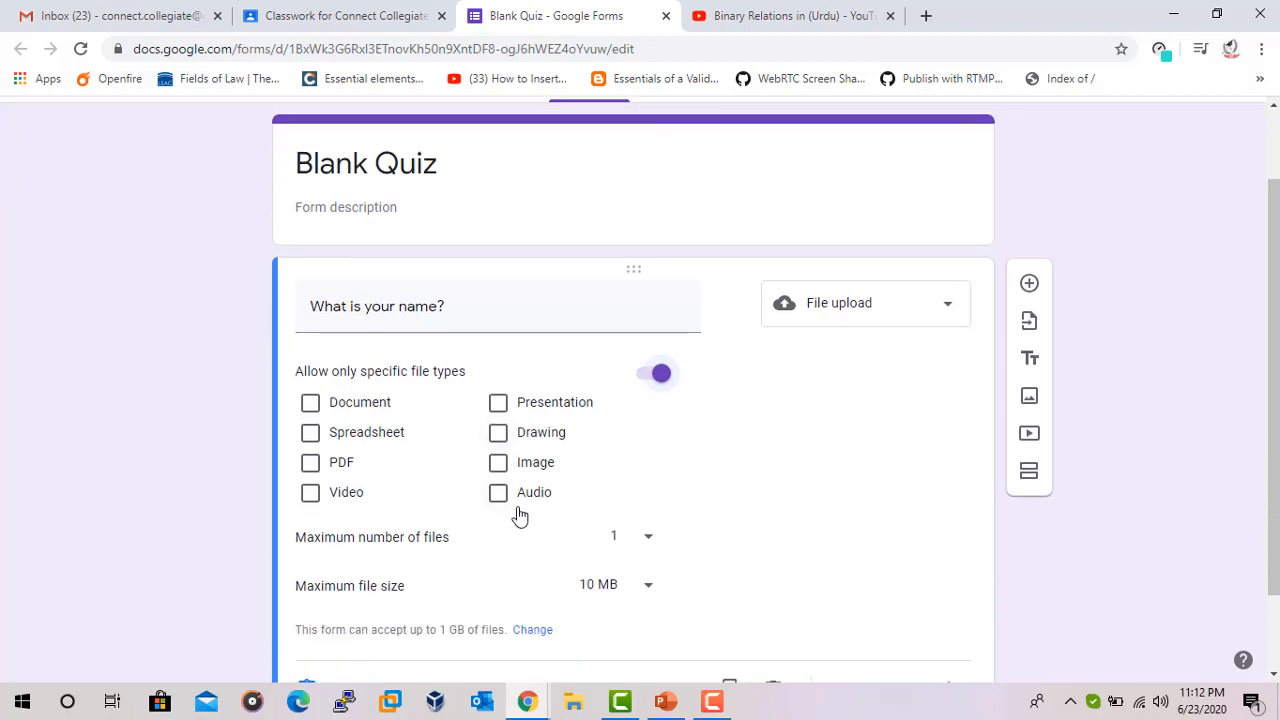
left_click(498, 462)
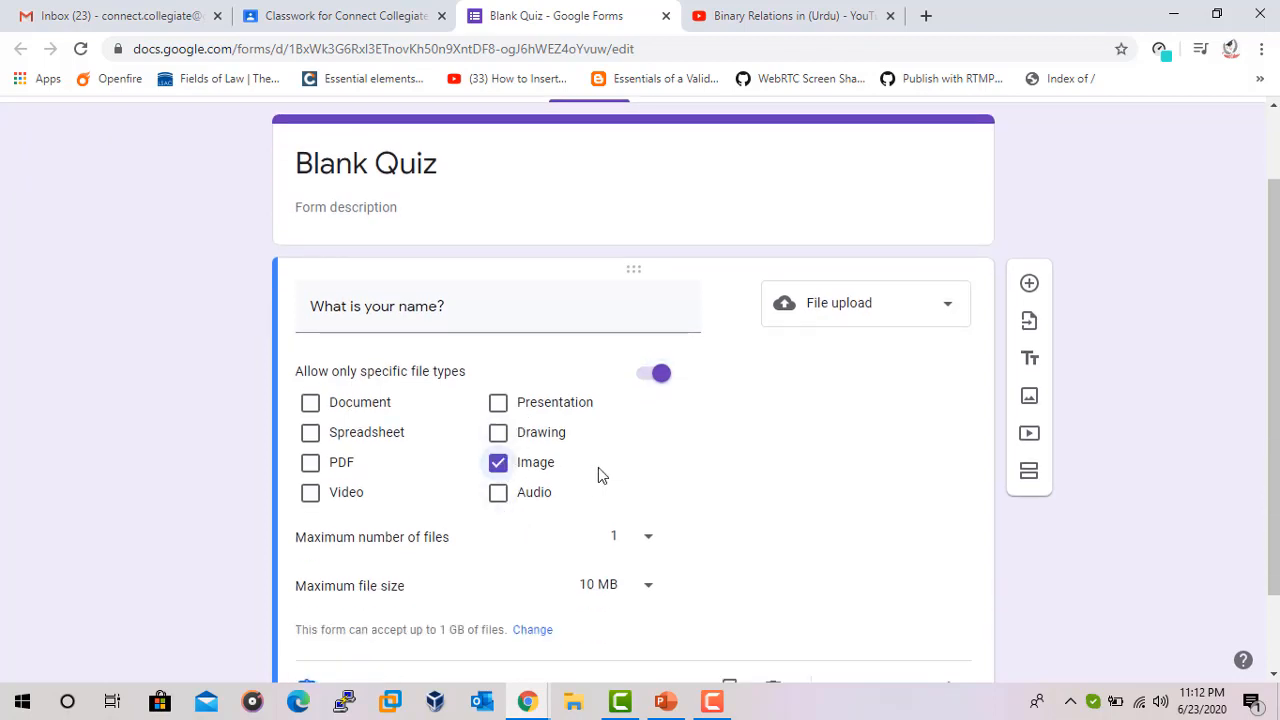
- Set the name question's value to 3 points in its answer key
scroll(598, 467, "down", 1)
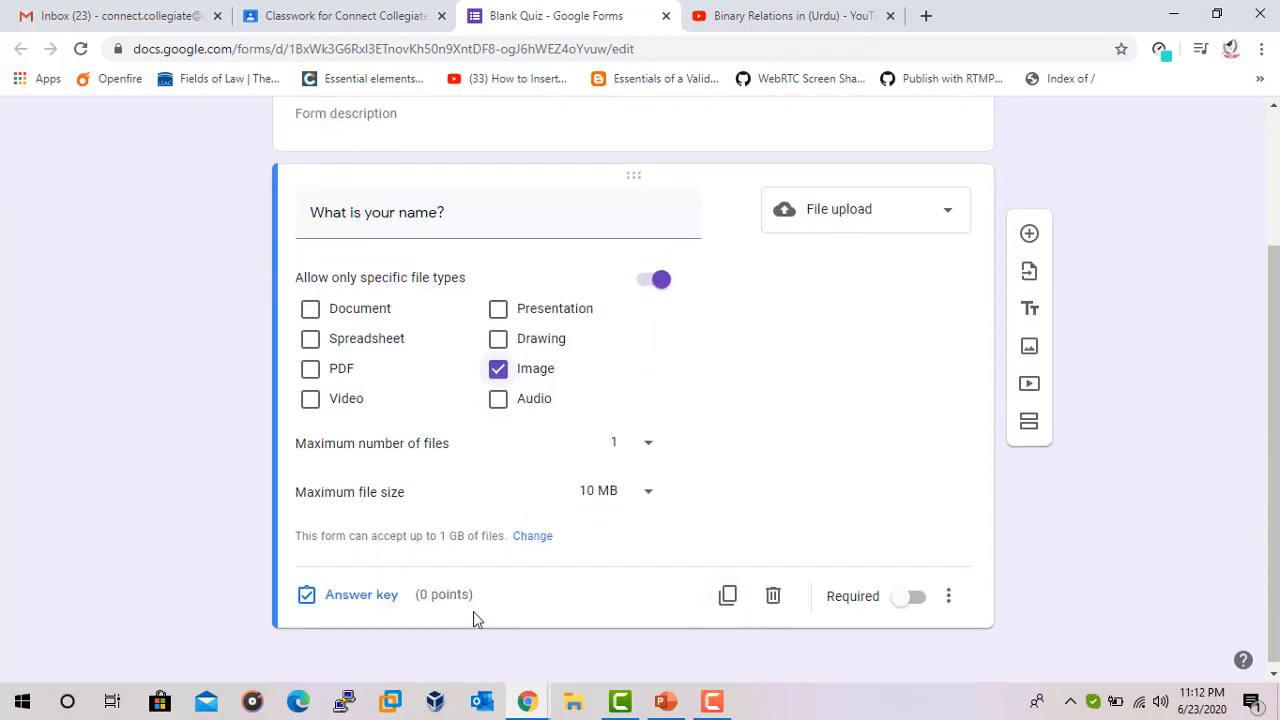
left_click(361, 598)
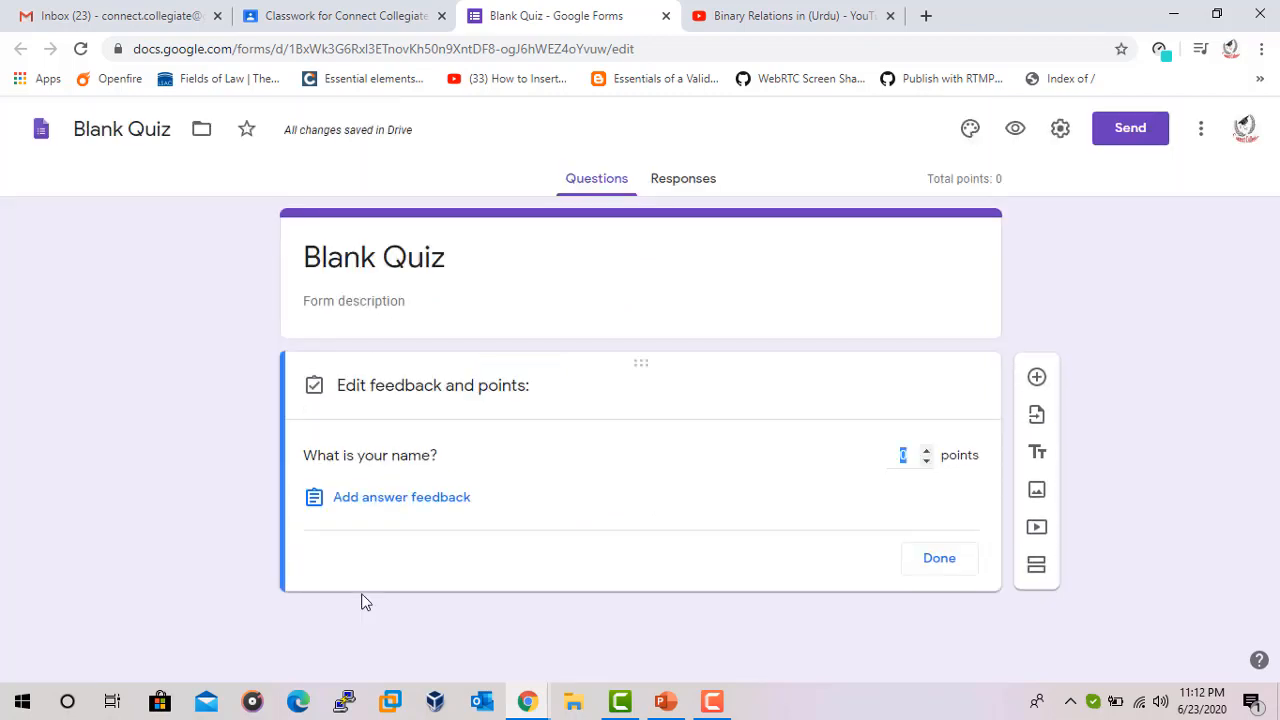
left_click(925, 450)
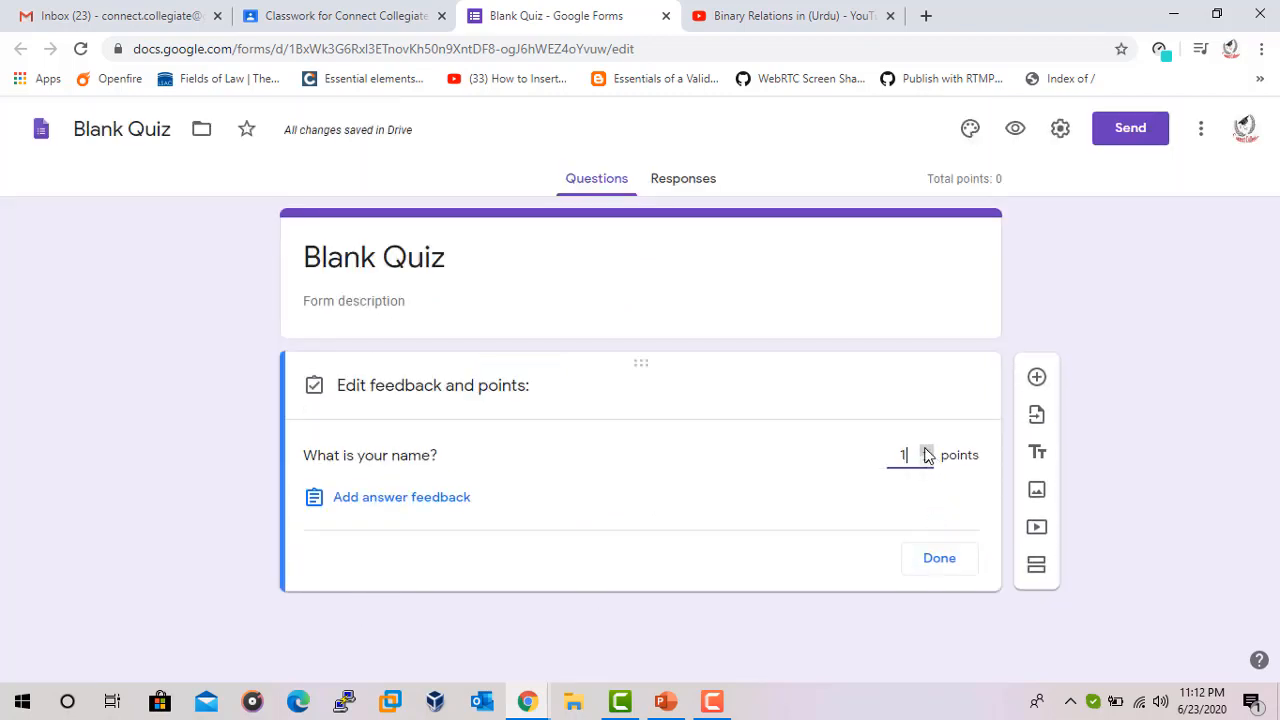
left_click(940, 559)
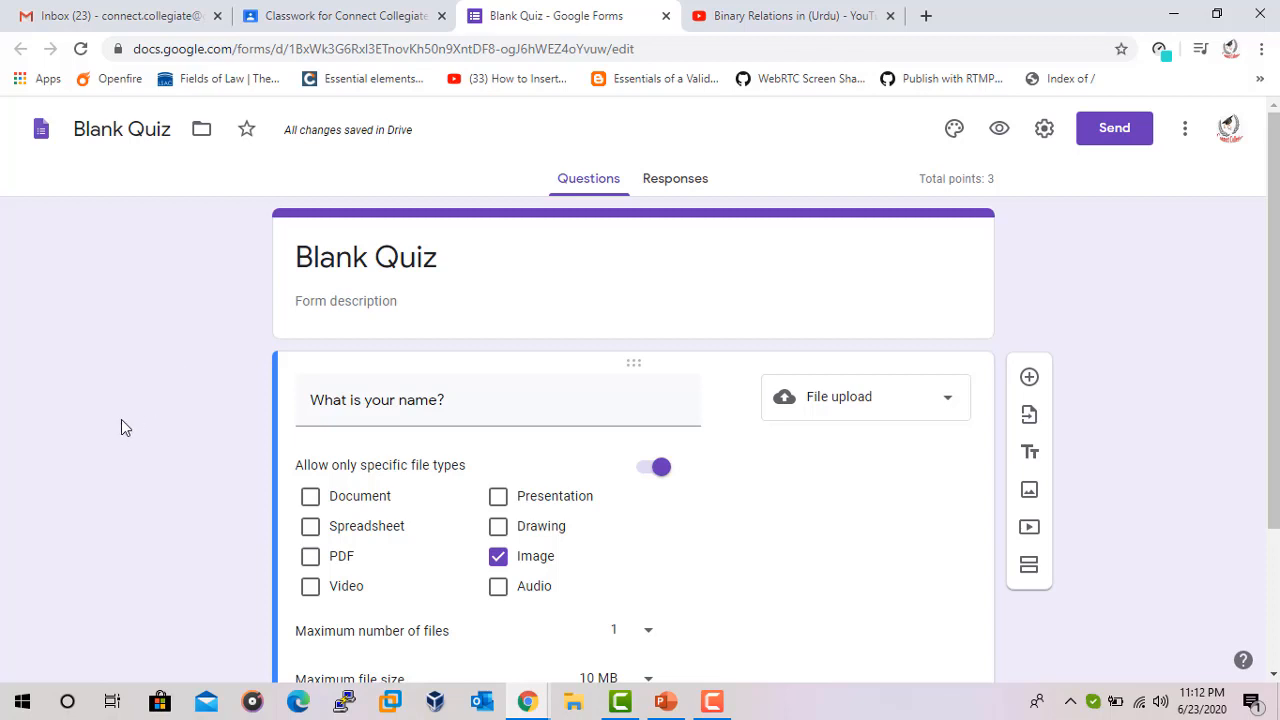
- Add a second, blank multiple choice question to the quiz and return to the assignment in Google Classroom
scroll(165, 515, "down", 2)
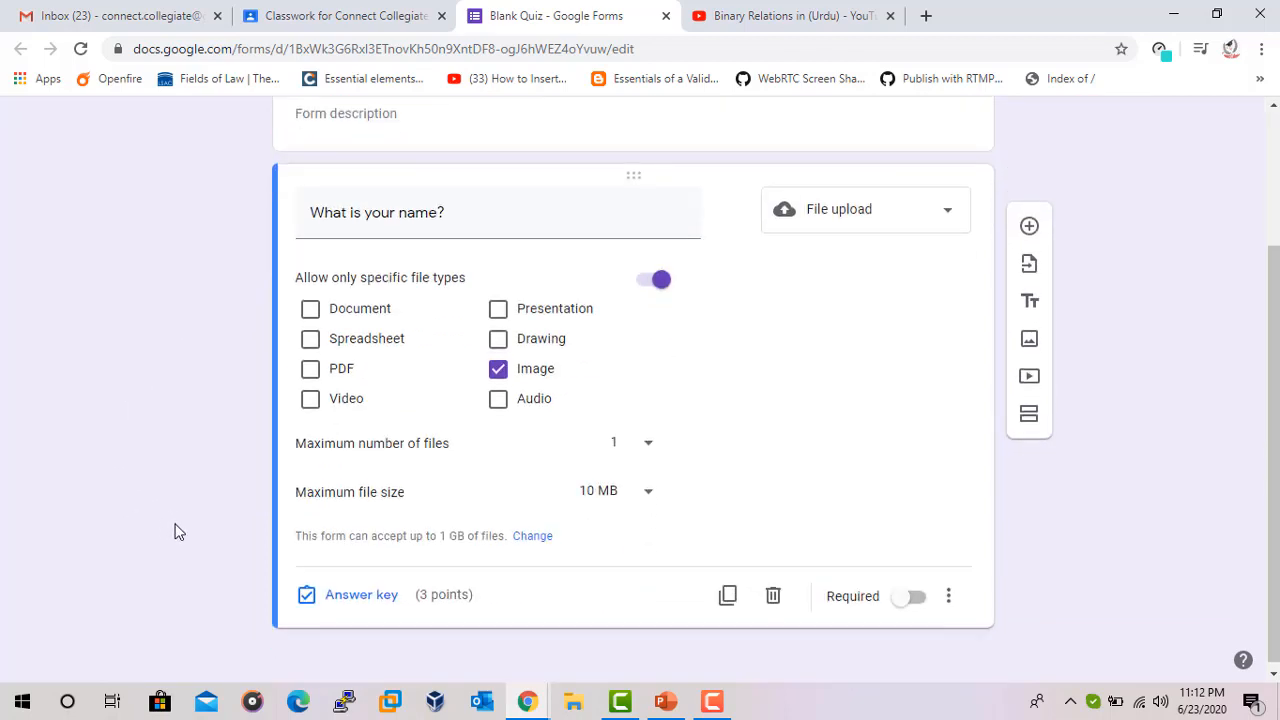
scroll(614, 372, "up", 1)
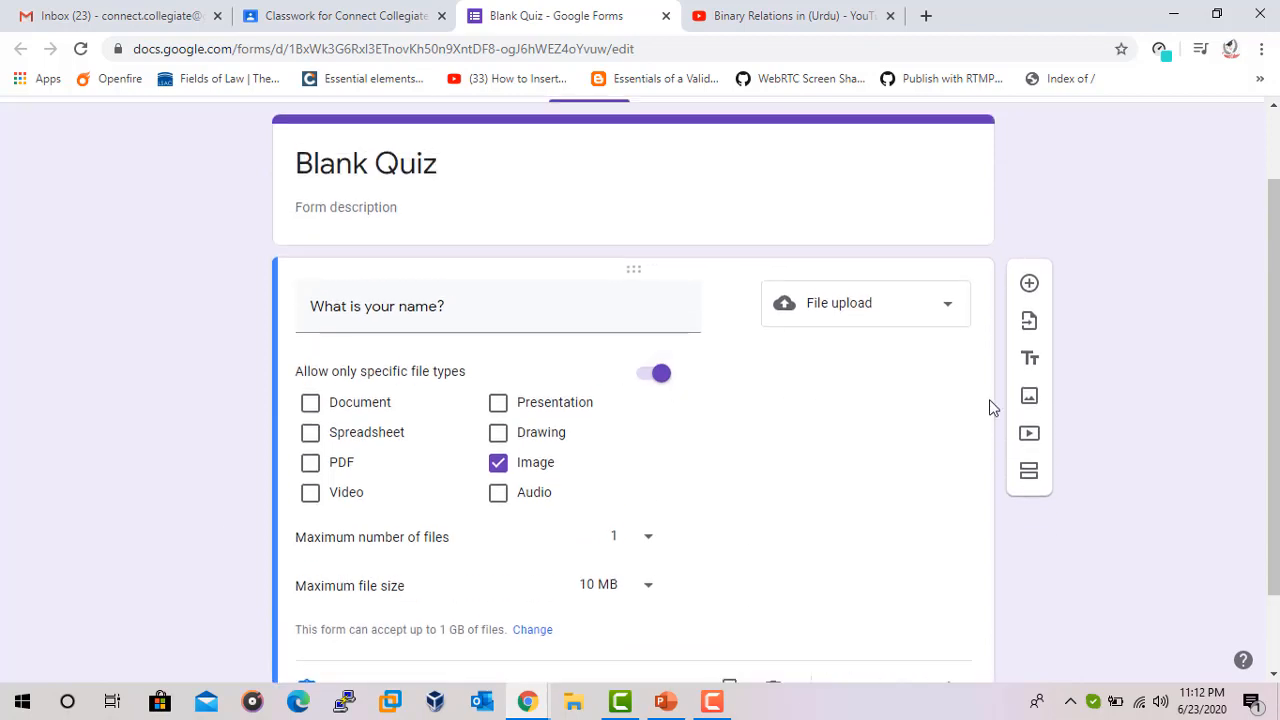
left_click(1030, 286)
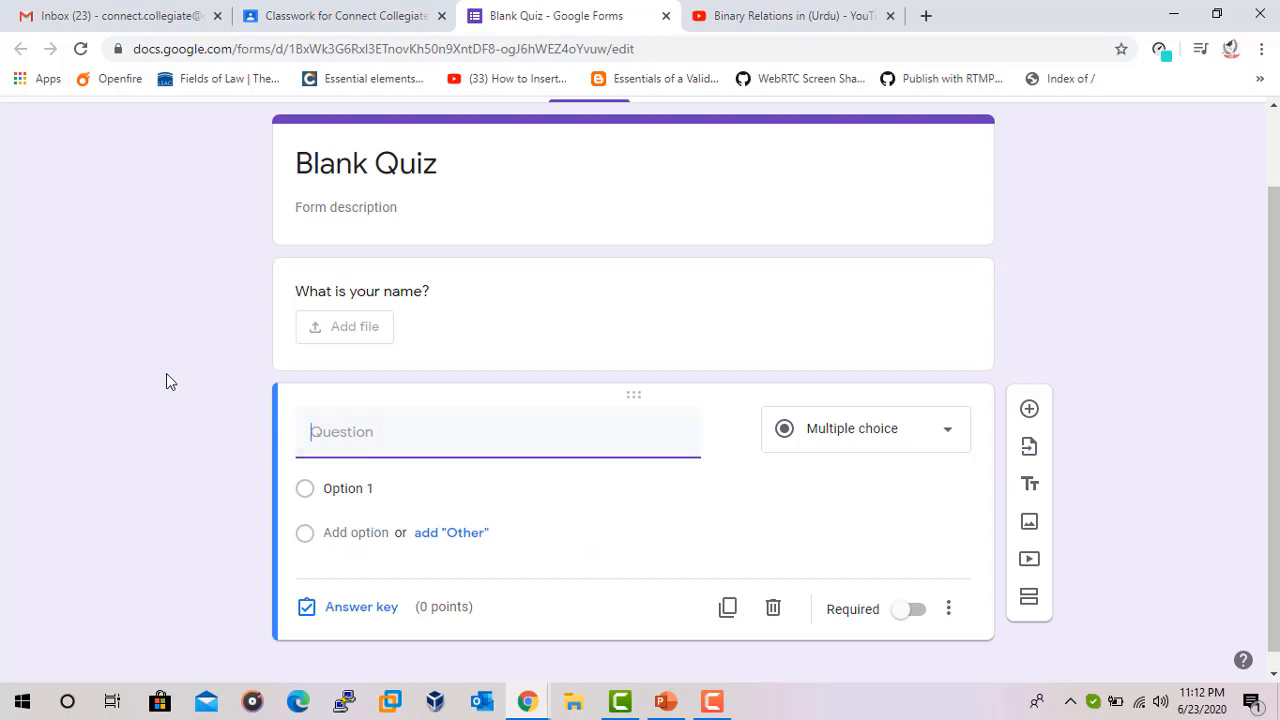
scroll(166, 381, "up", 1)
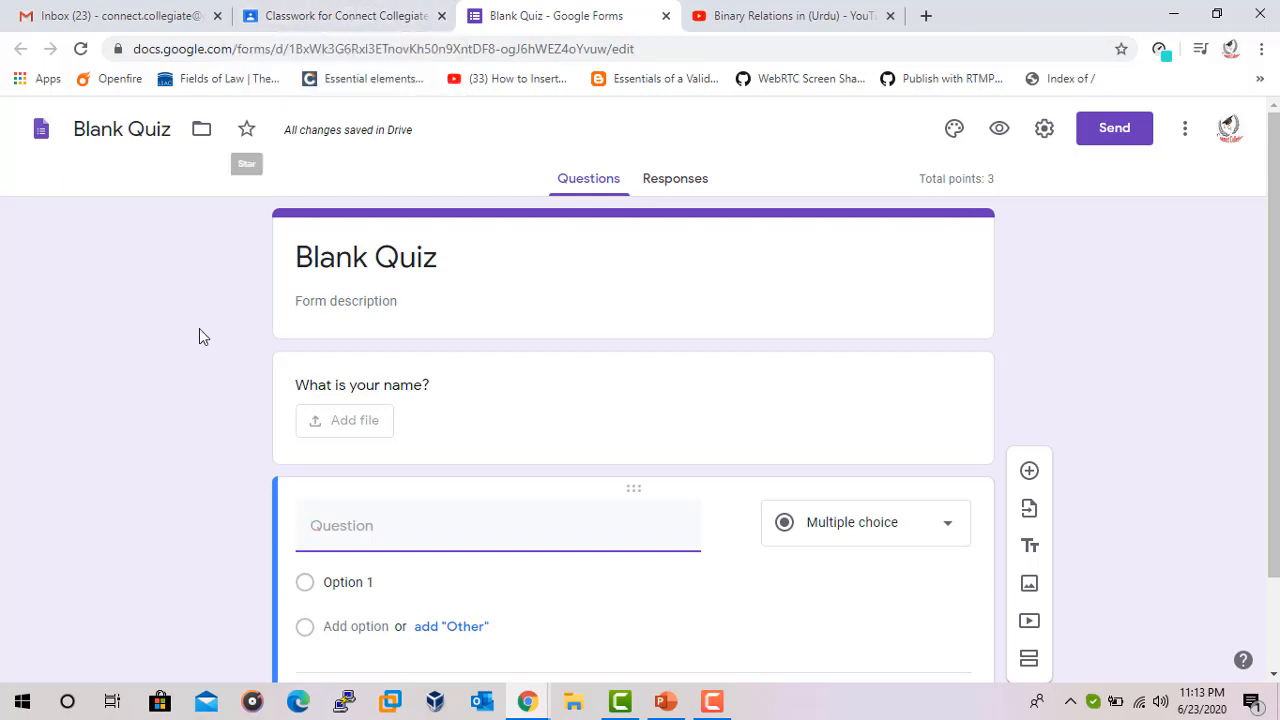
scroll(199, 336, "down", 1)
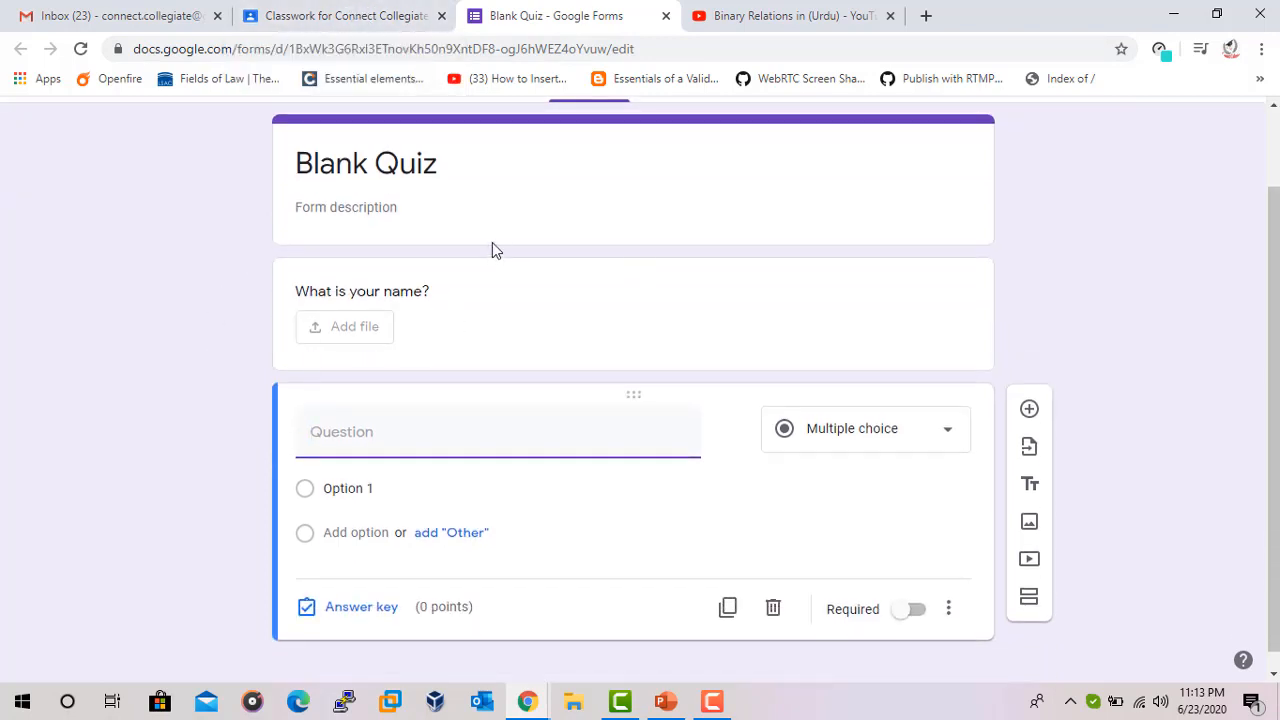
left_click(388, 14)
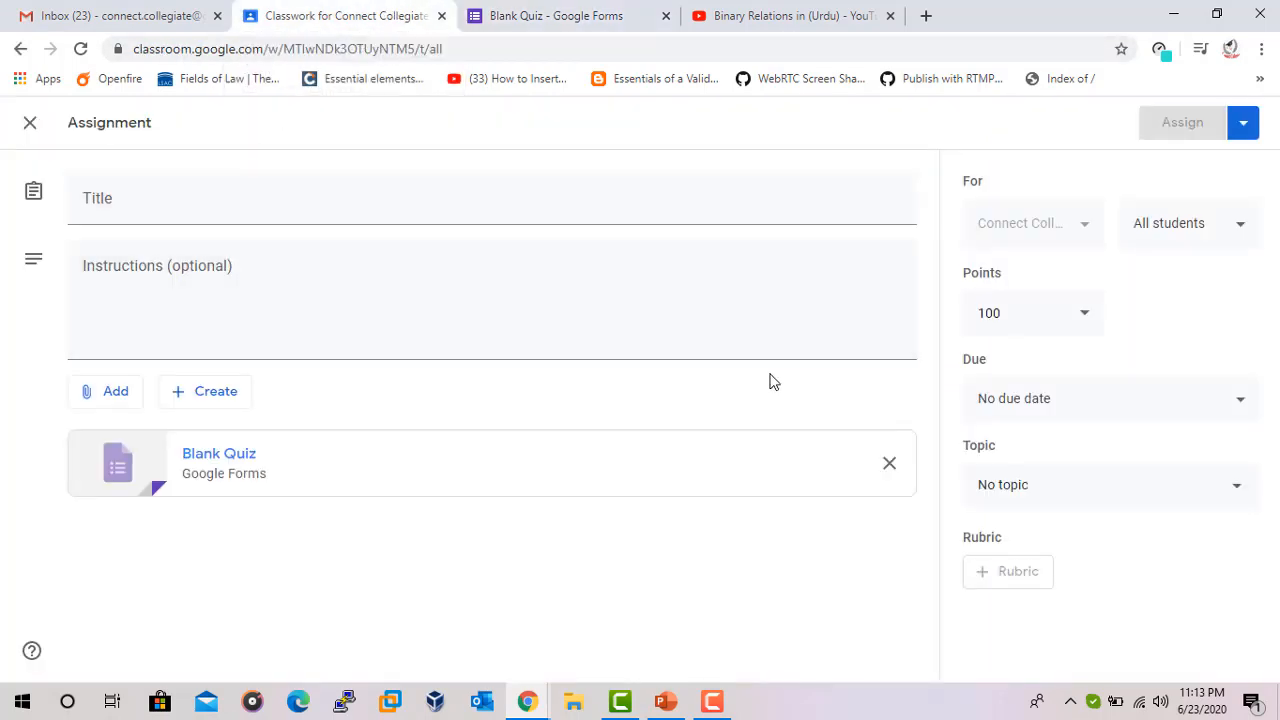
left_click(124, 399)
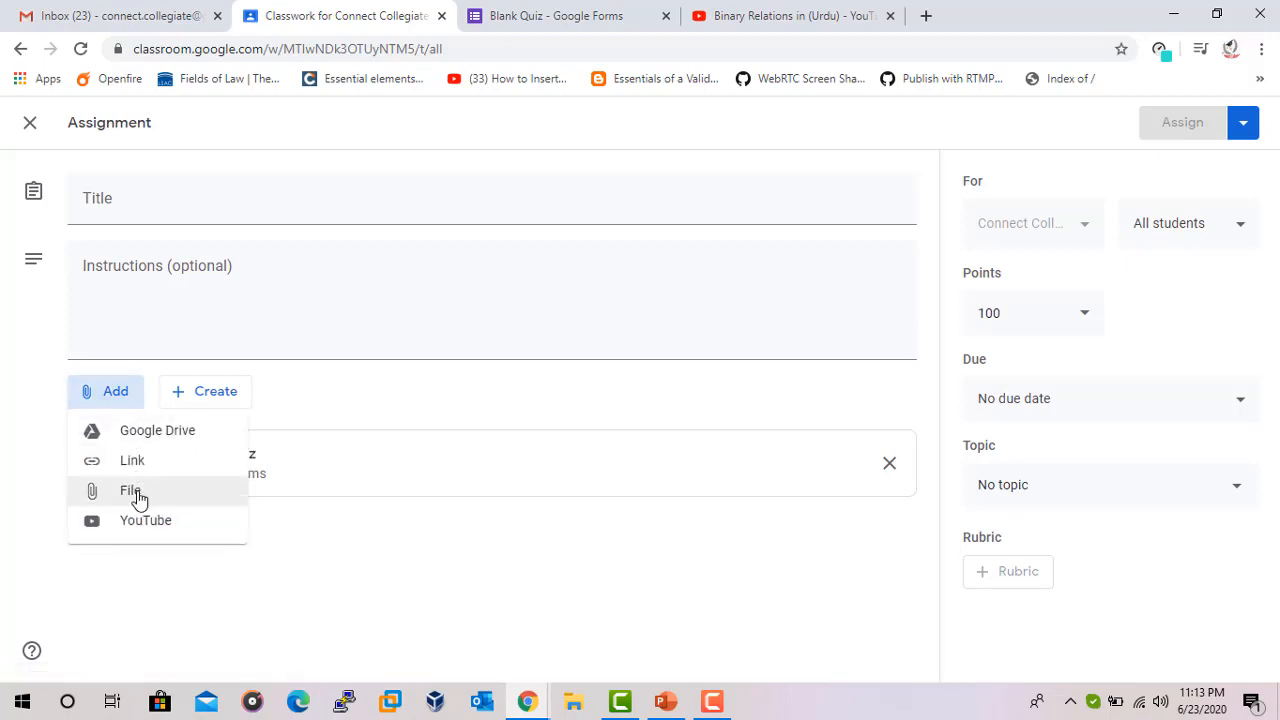
left_click(134, 492)
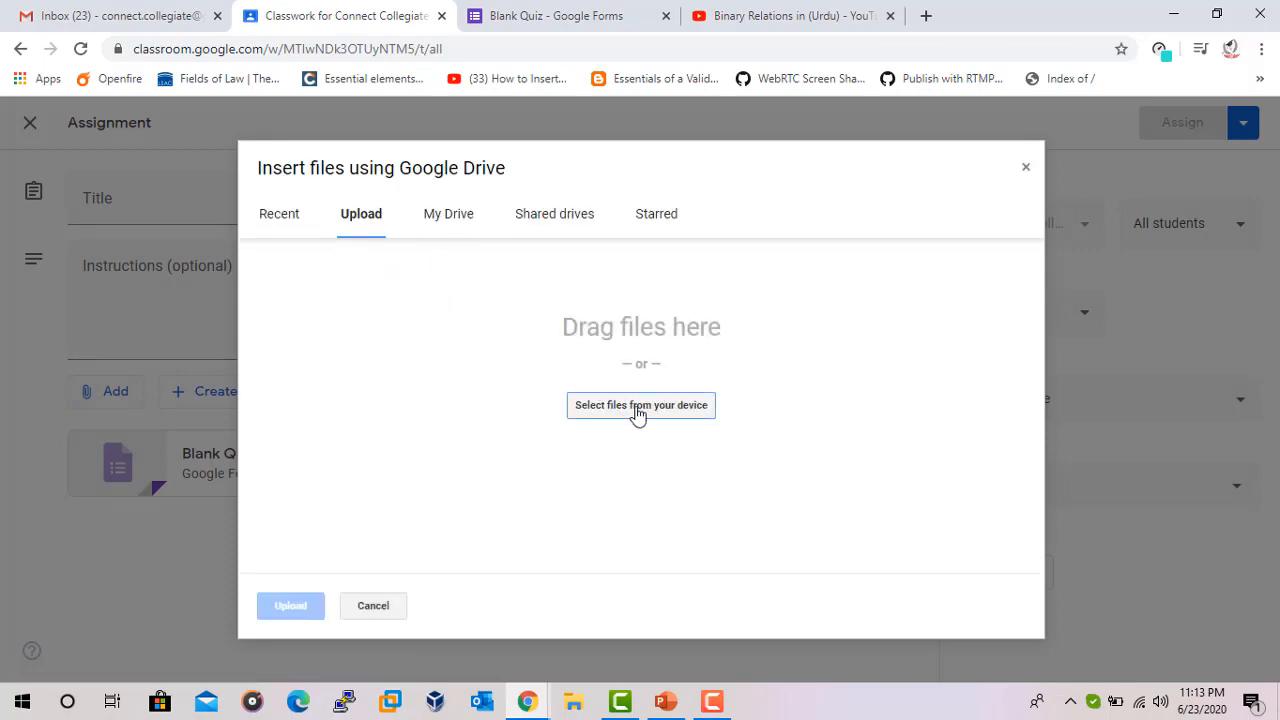
left_click(673, 410)
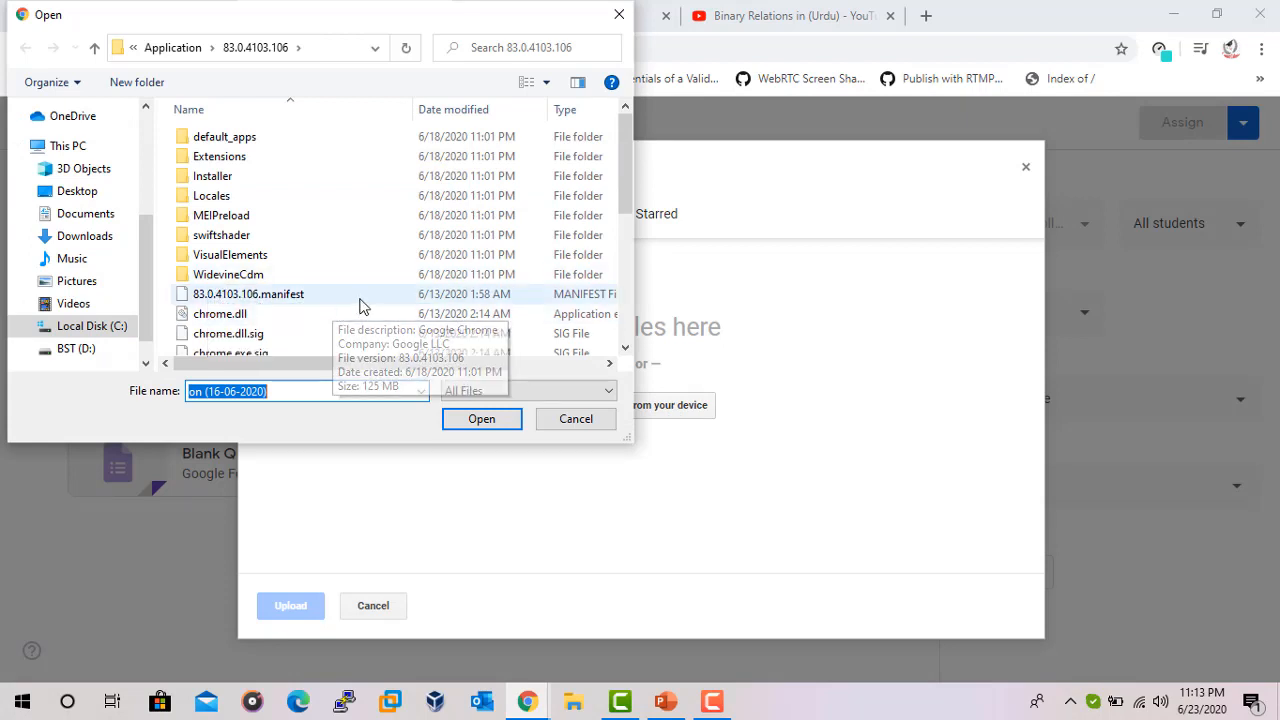
left_click(576, 419)
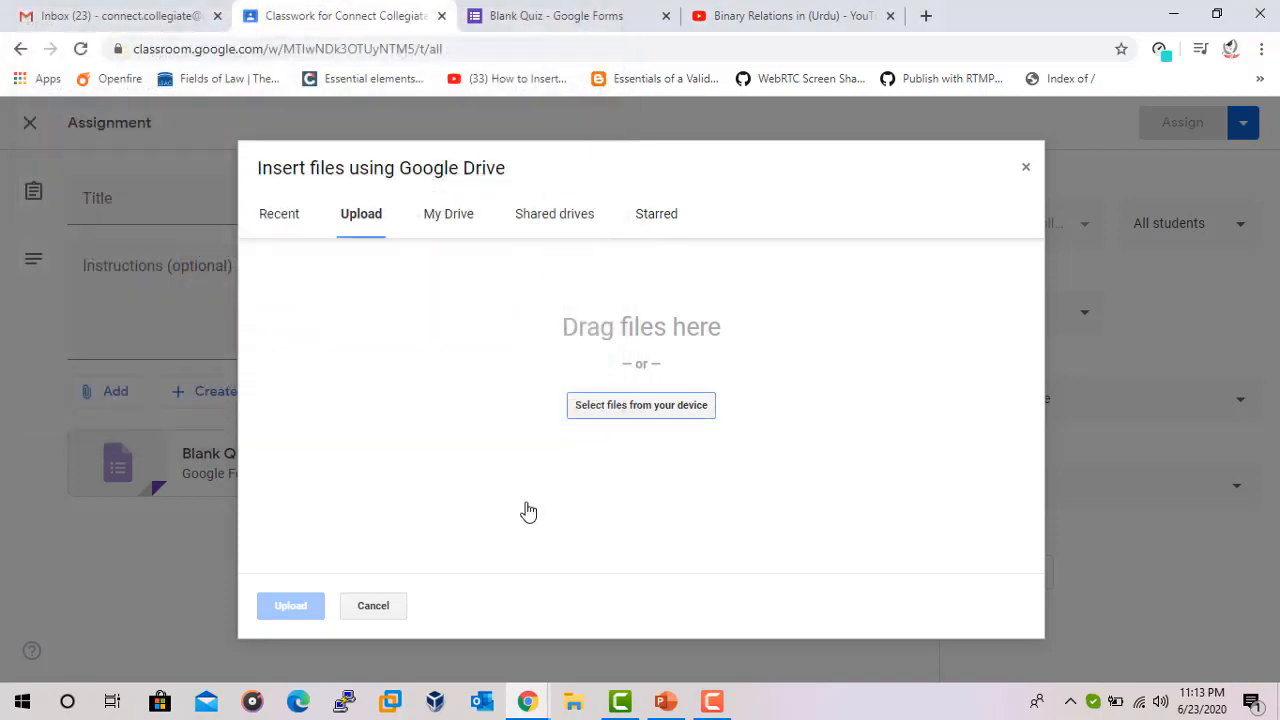
left_click(392, 605)
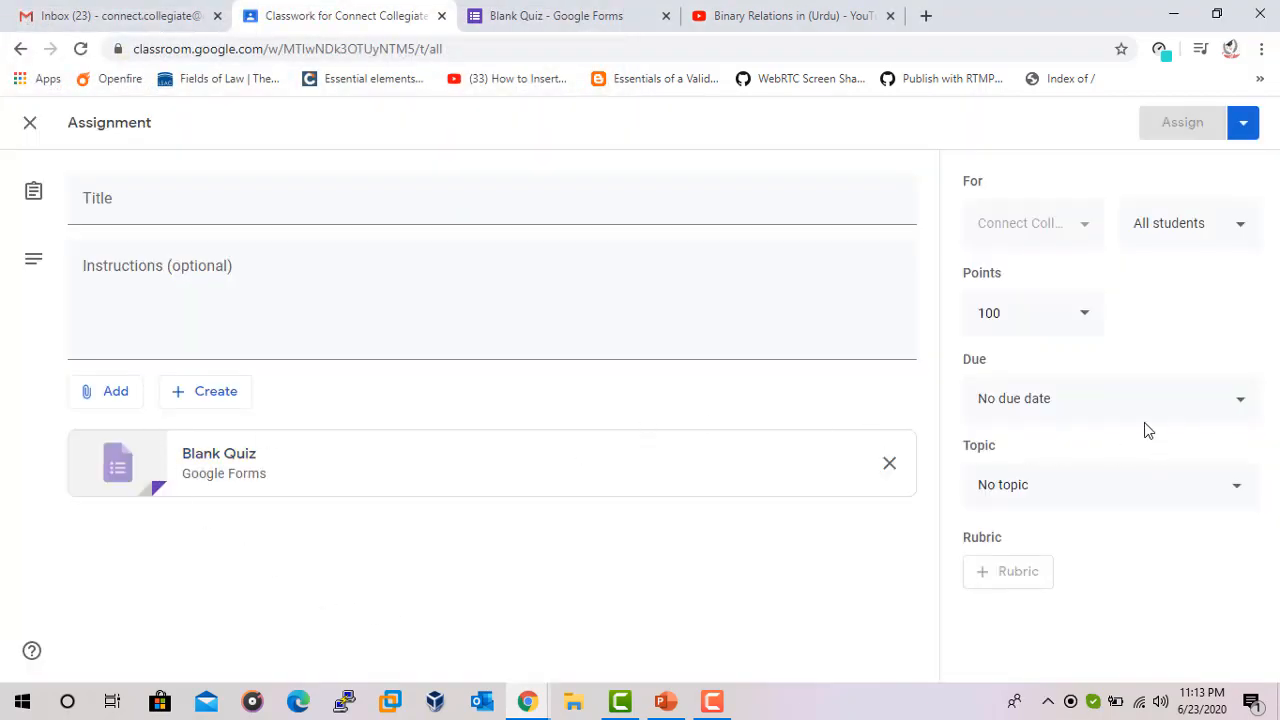
- Make the assignment ungraded and set its due date to Jun 25, 2020 at 9:00 AM
left_click(1087, 319)
left_click(1035, 352)
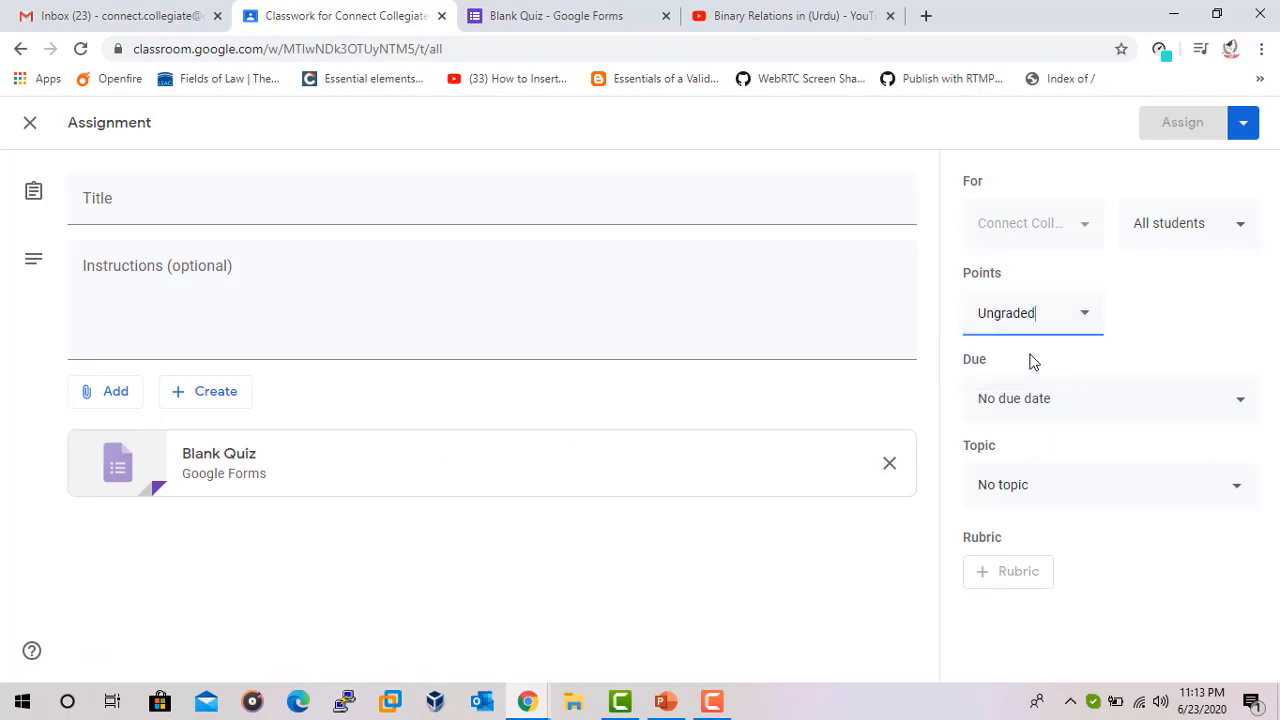
left_click(1243, 403)
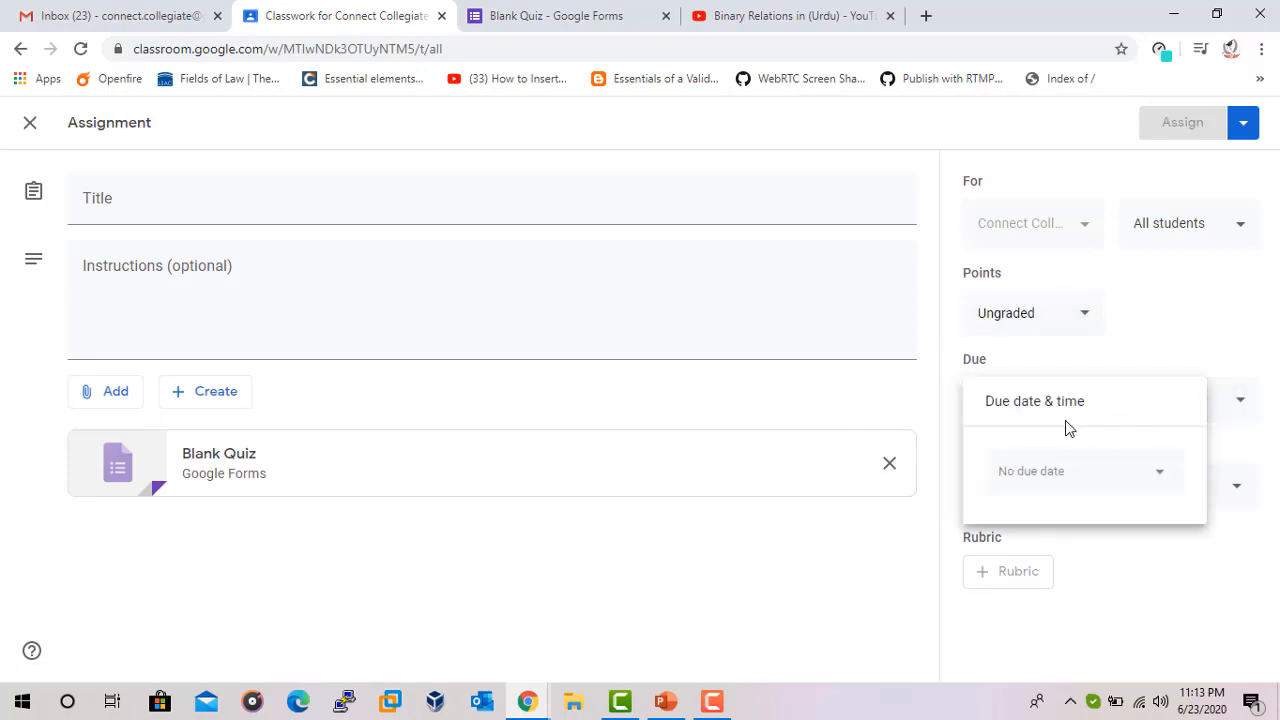
left_click(1110, 481)
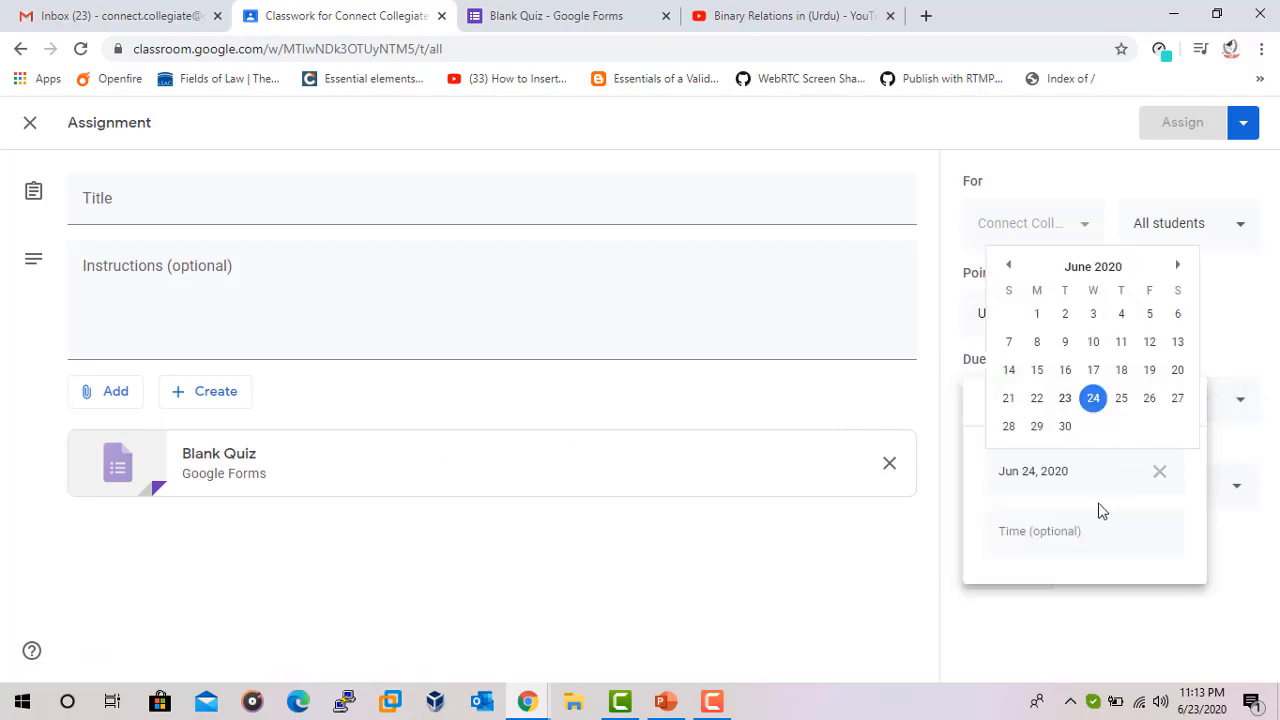
left_click(1122, 400)
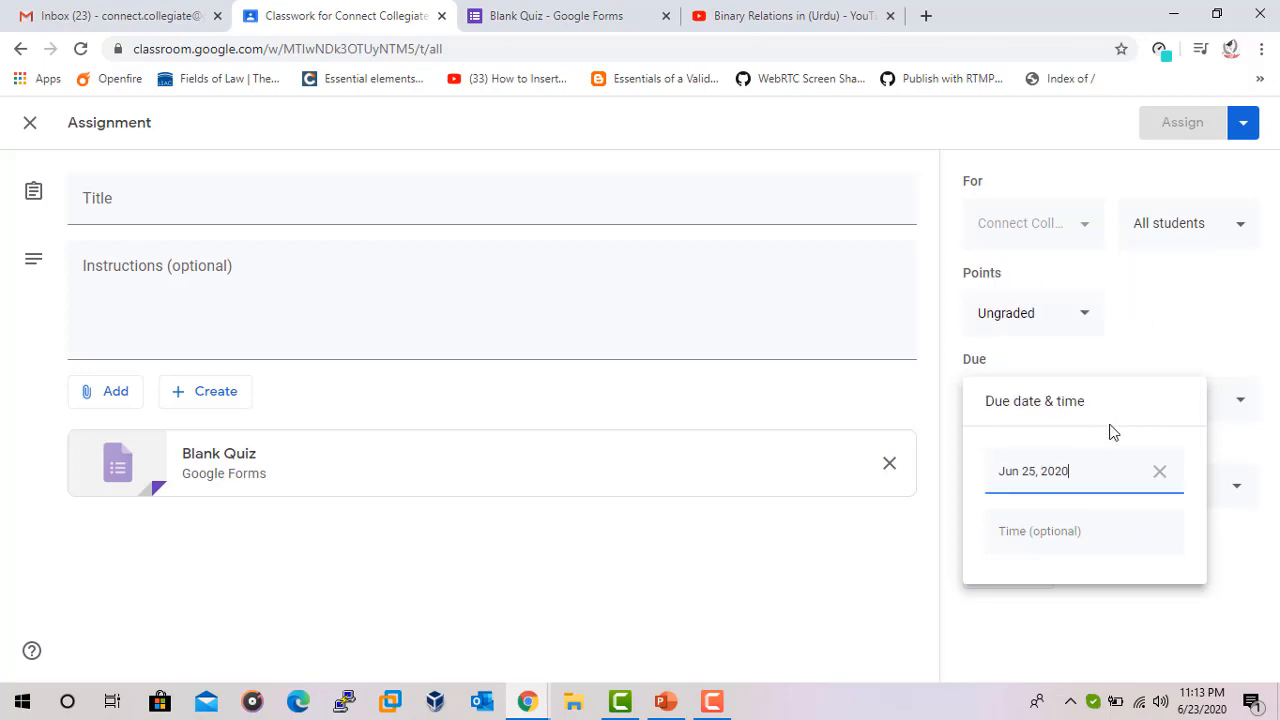
left_click(1093, 536)
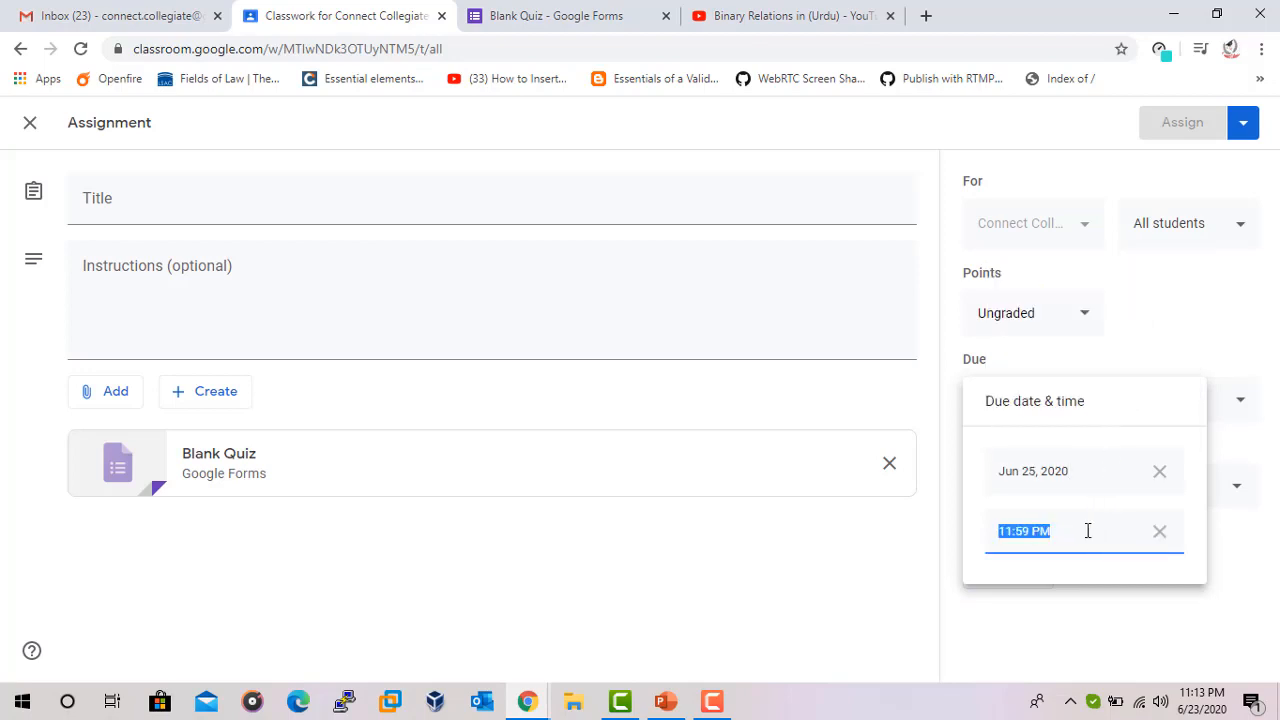
type("9:00 AM")
left_click(1053, 600)
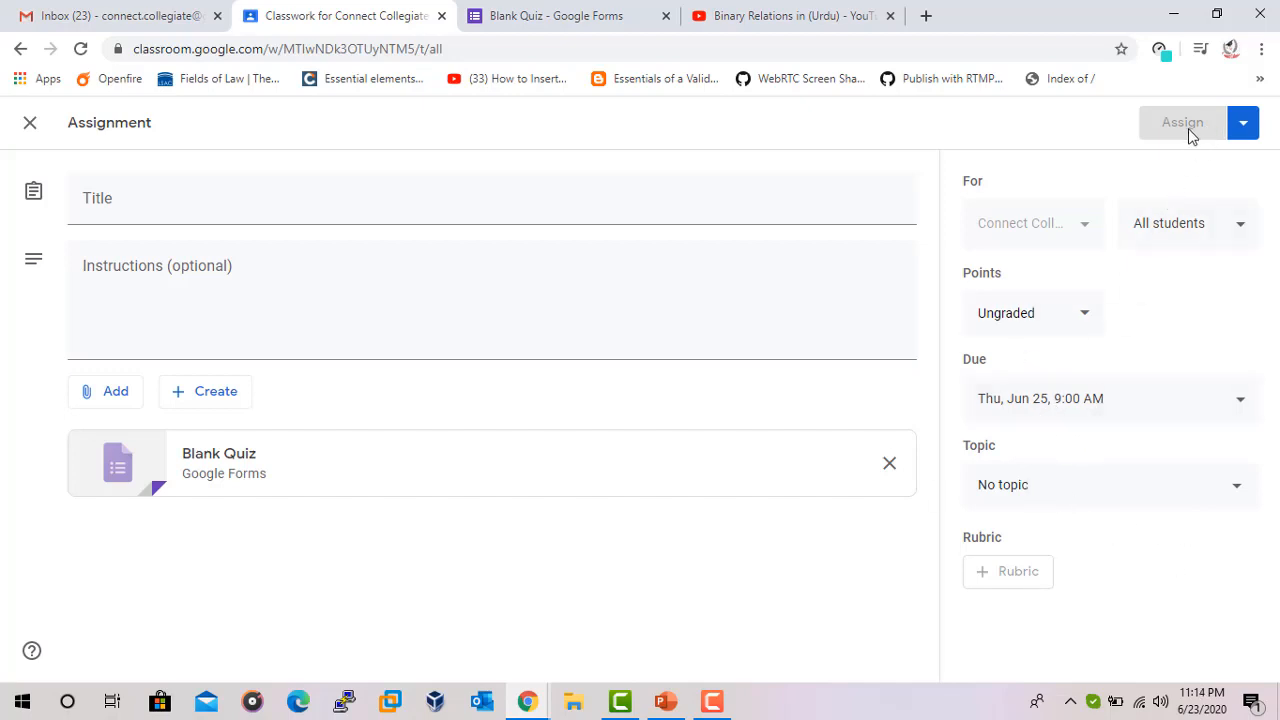
- Check the assignment's posting options, review the attached Blank Quiz form, and return to the assignment
left_click(1243, 128)
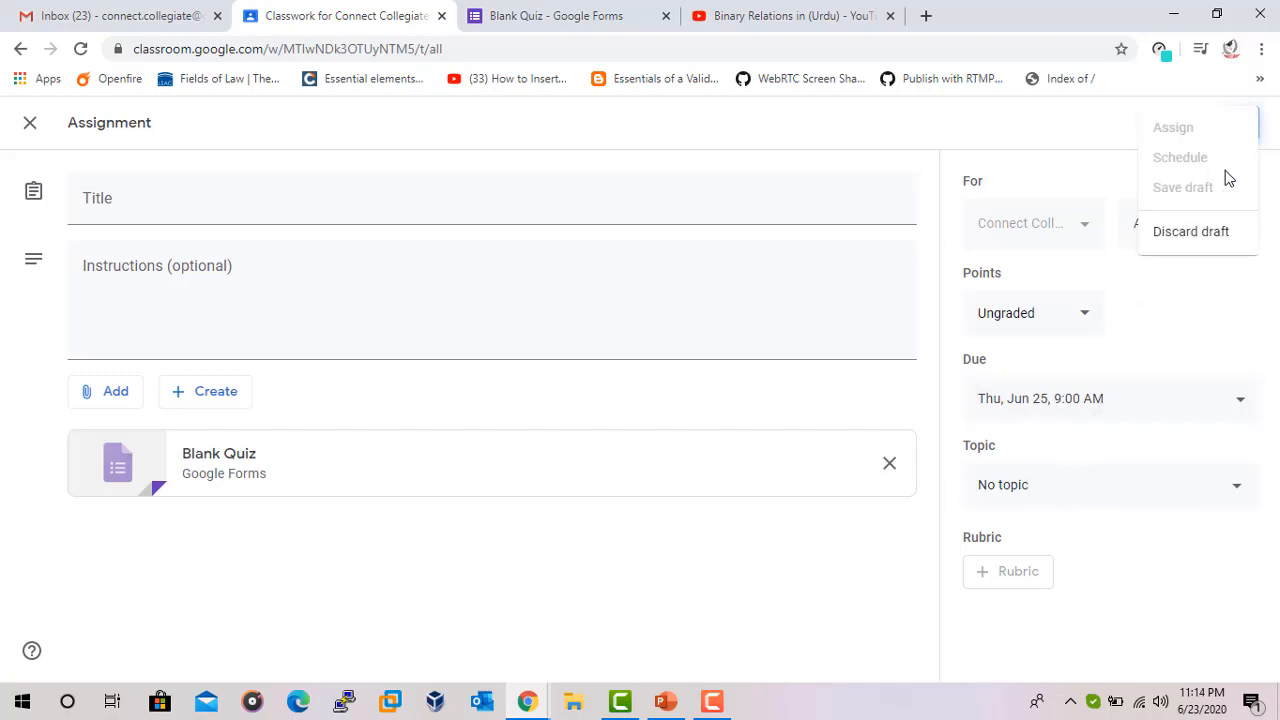
left_click(1094, 131)
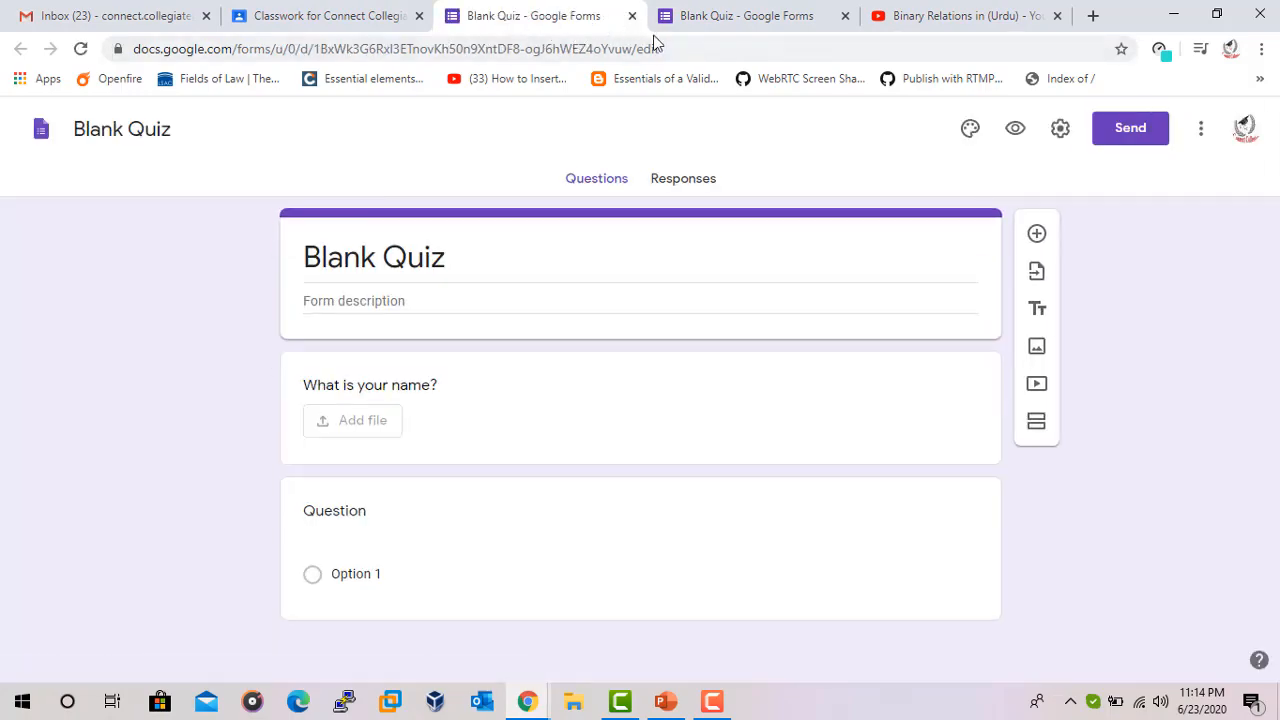
left_click(632, 15)
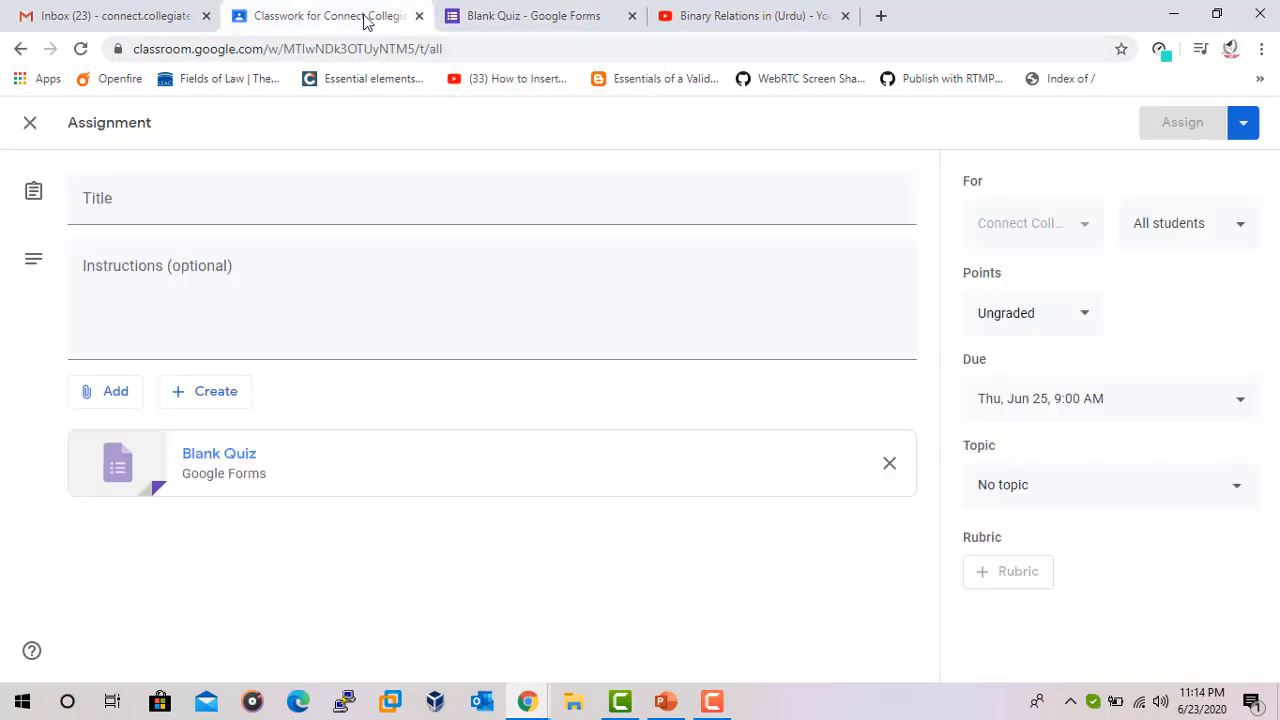
left_click(700, 18)
left_click(568, 16)
scroll(1191, 206, "up", 1)
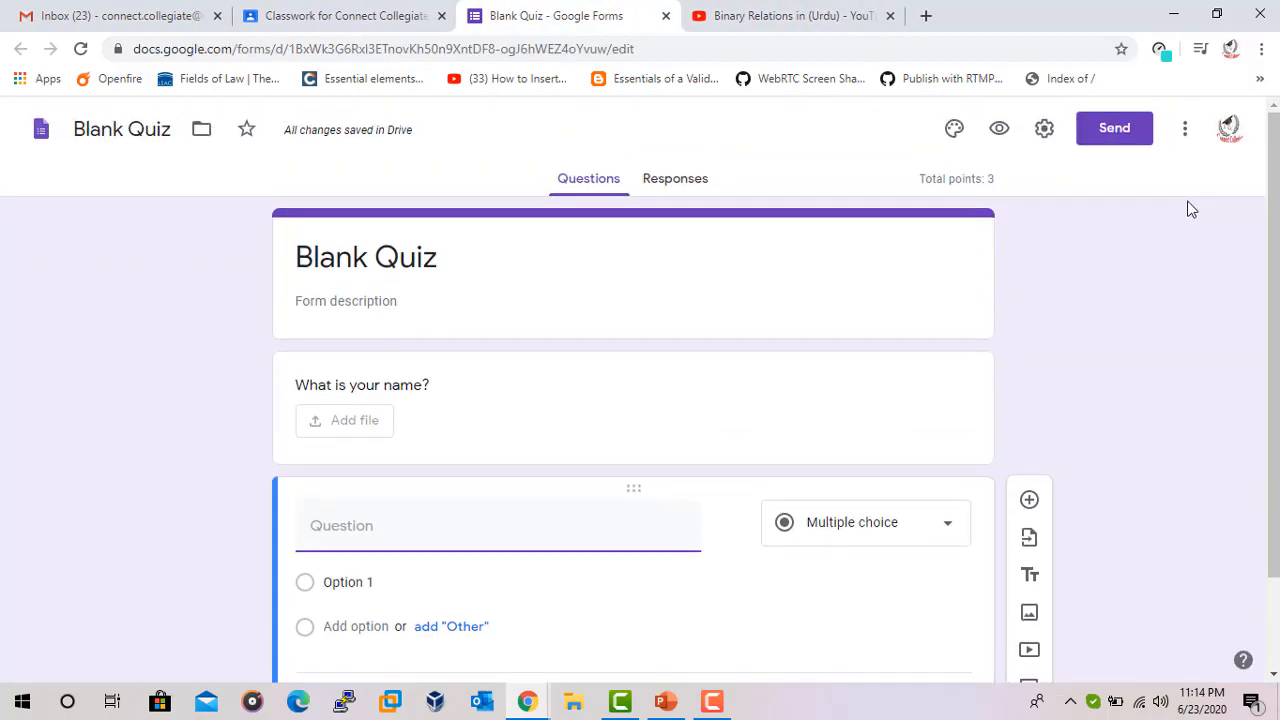
scroll(1117, 209, "down", 1)
scroll(1104, 263, "up", 1)
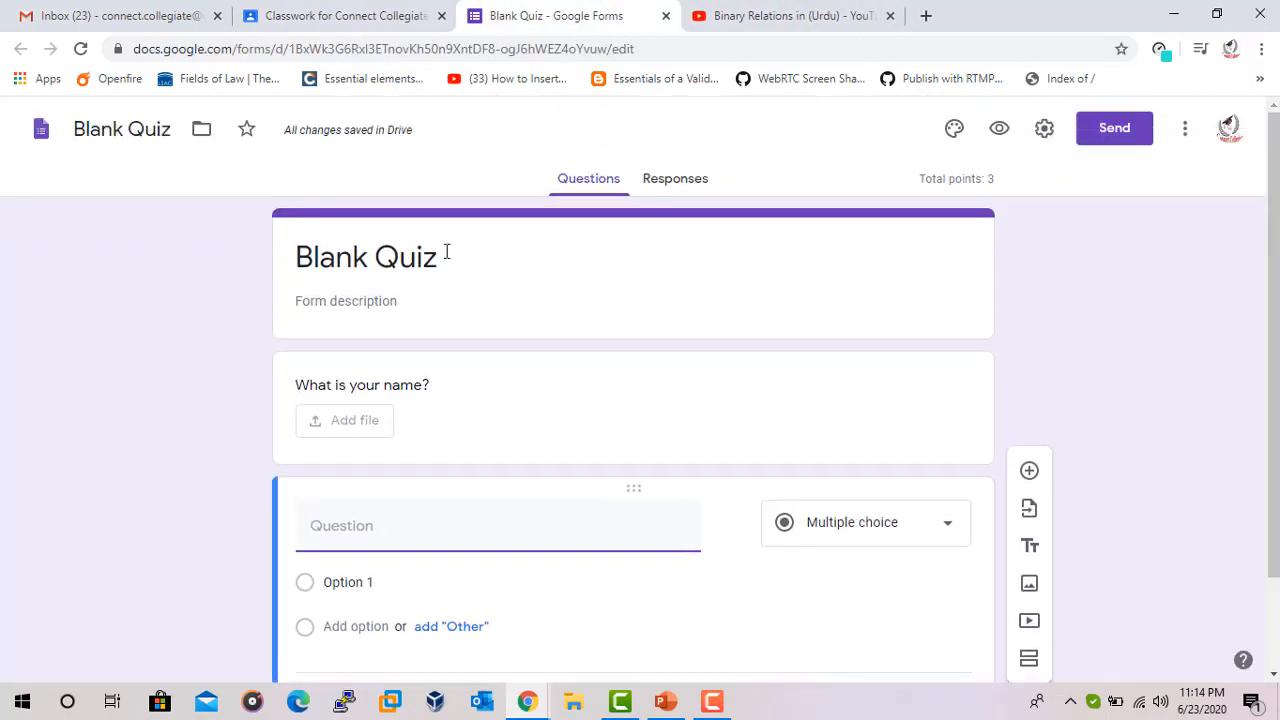
left_click(378, 16)
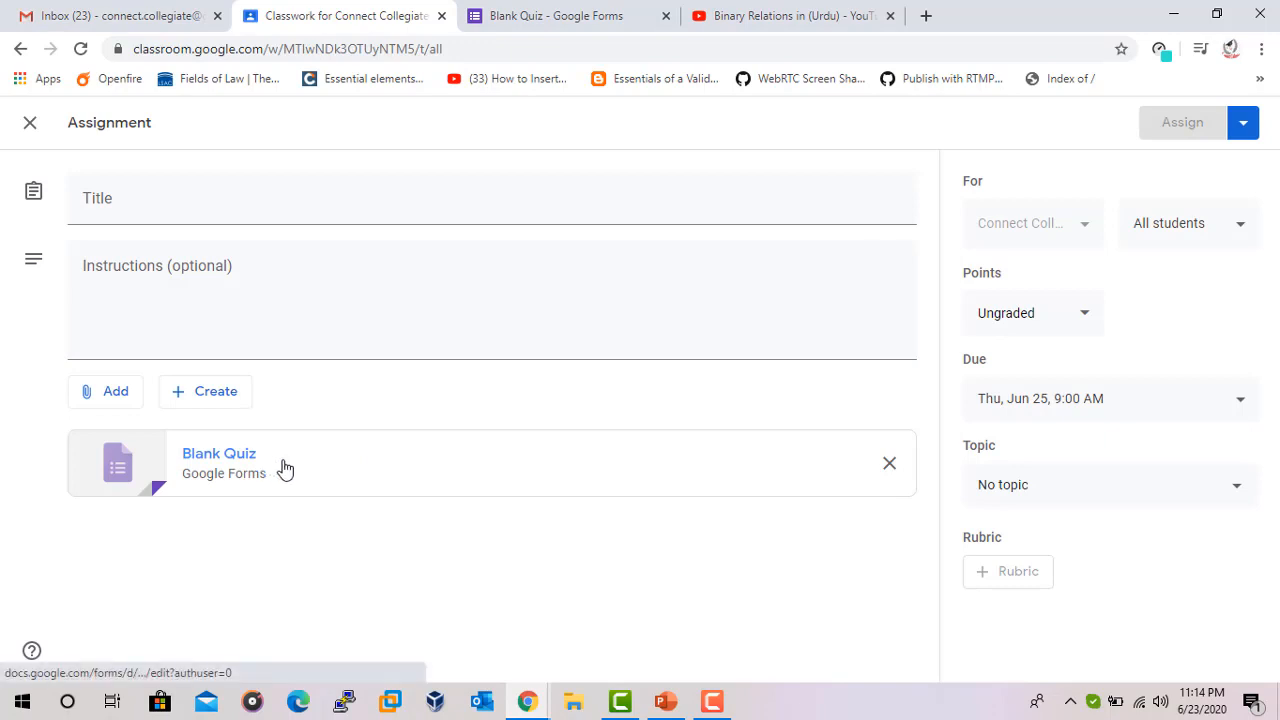
- Title the assignment "Assignment # 1" and assign it to the class
left_click(206, 197)
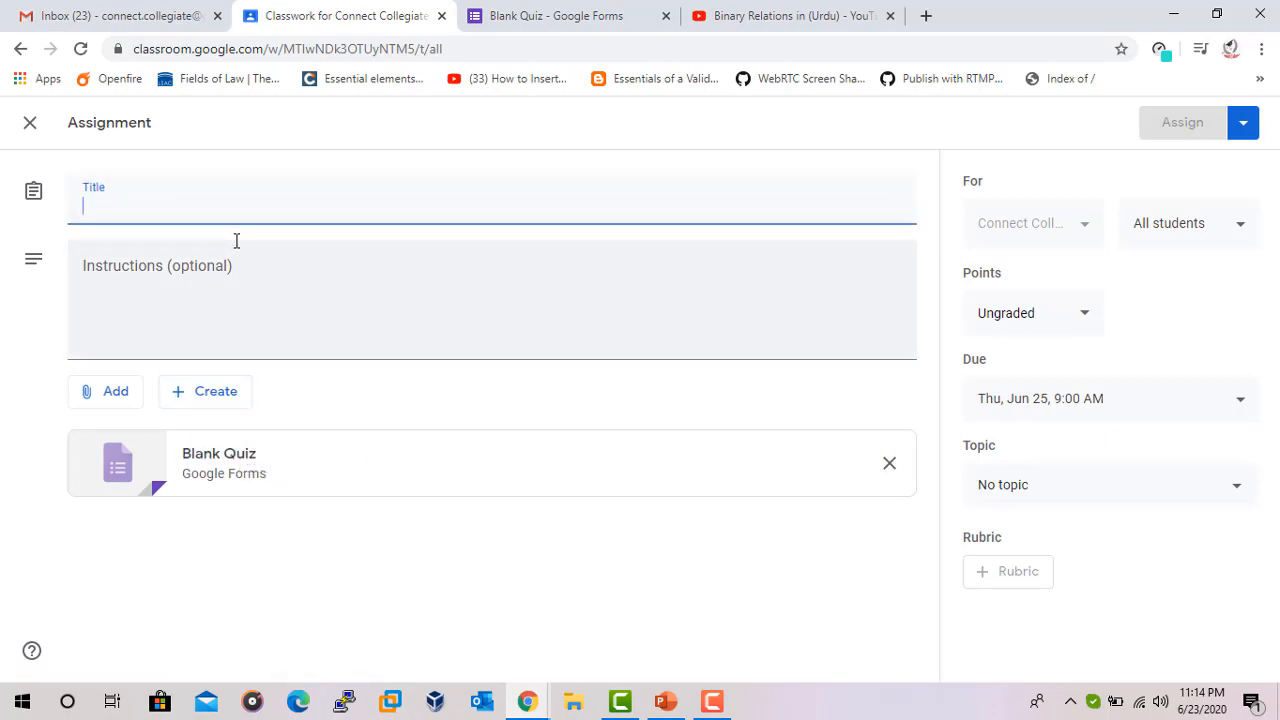
type("Assi")
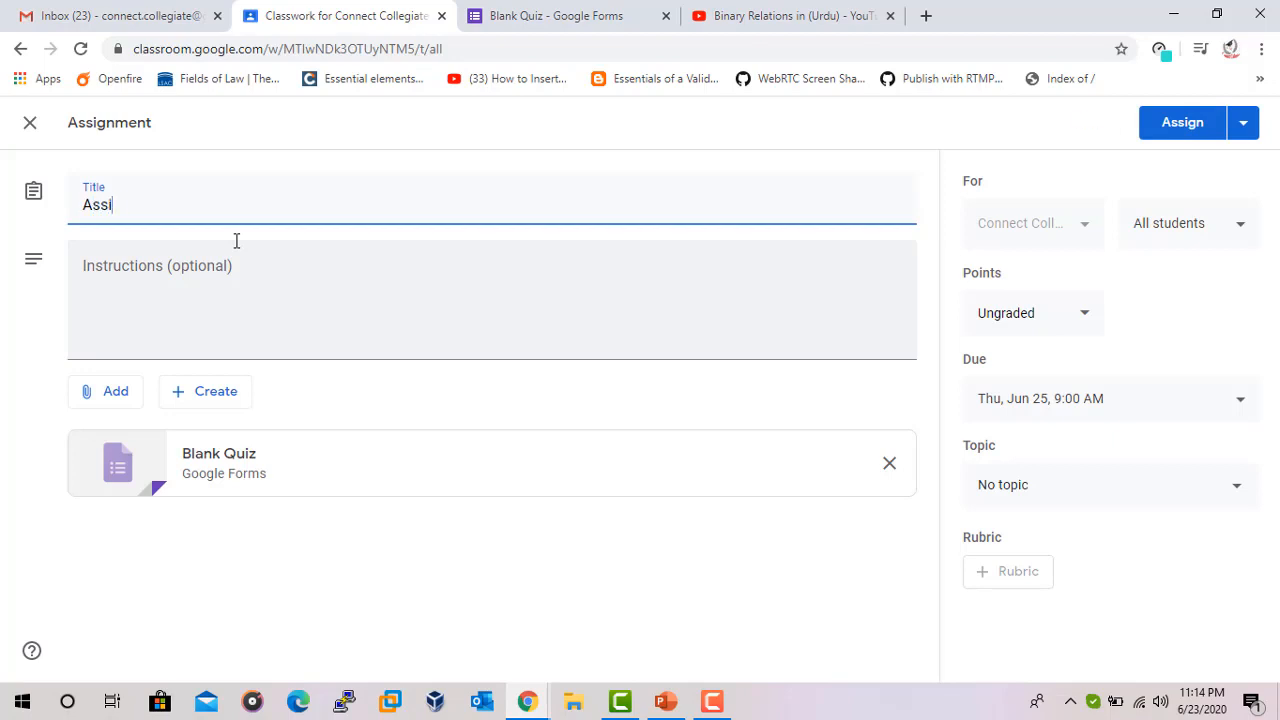
type("gnment # 1")
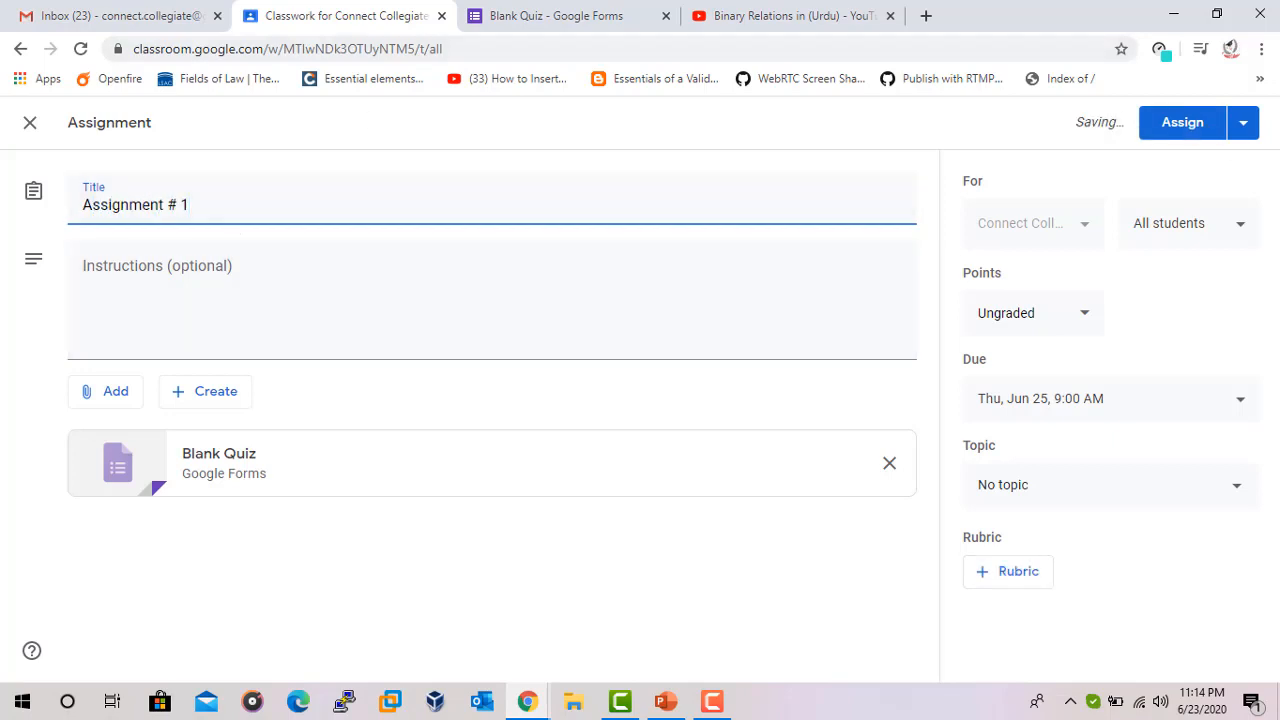
left_click(1177, 128)
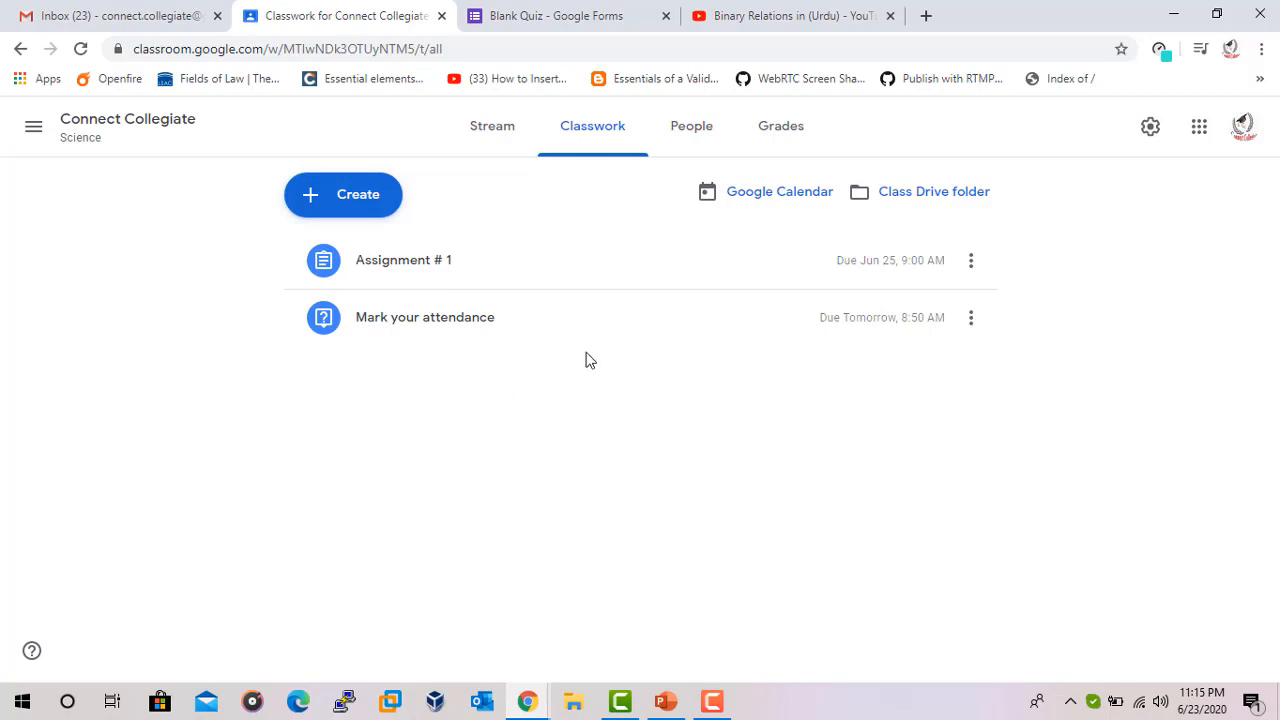
- Review the class's teachers and students, and the posts in its stream
left_click(688, 140)
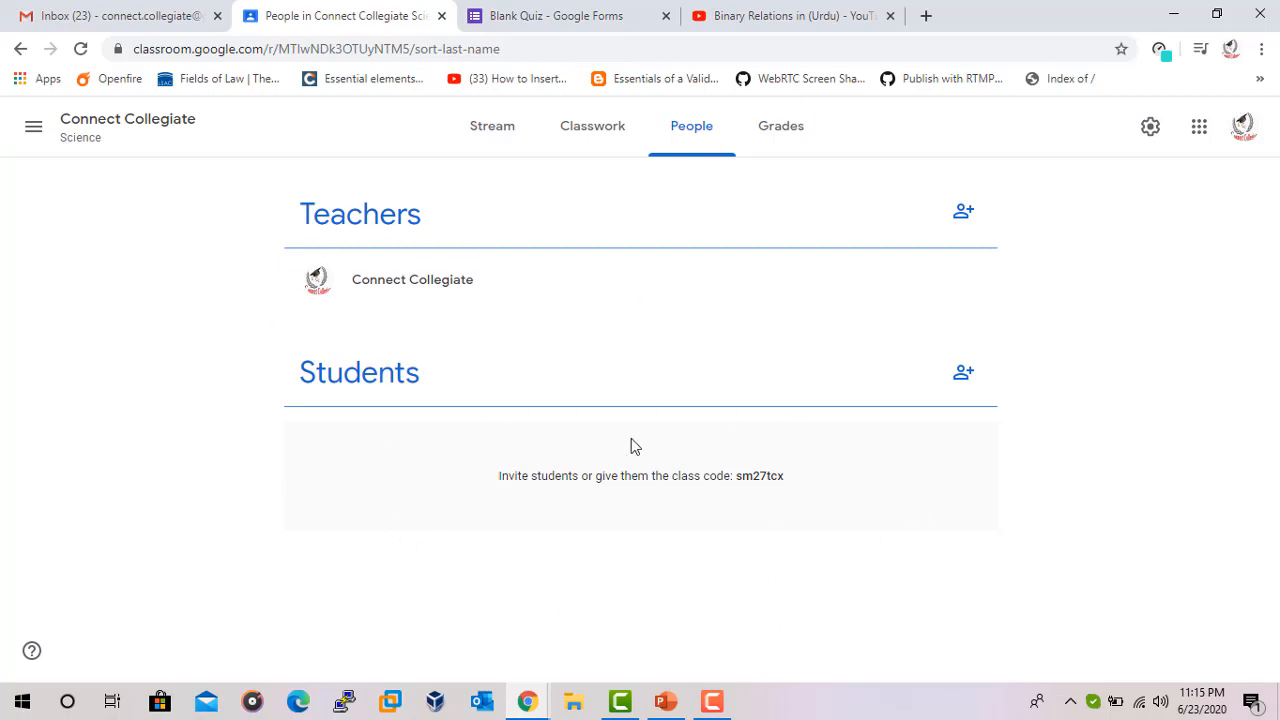
left_click(492, 128)
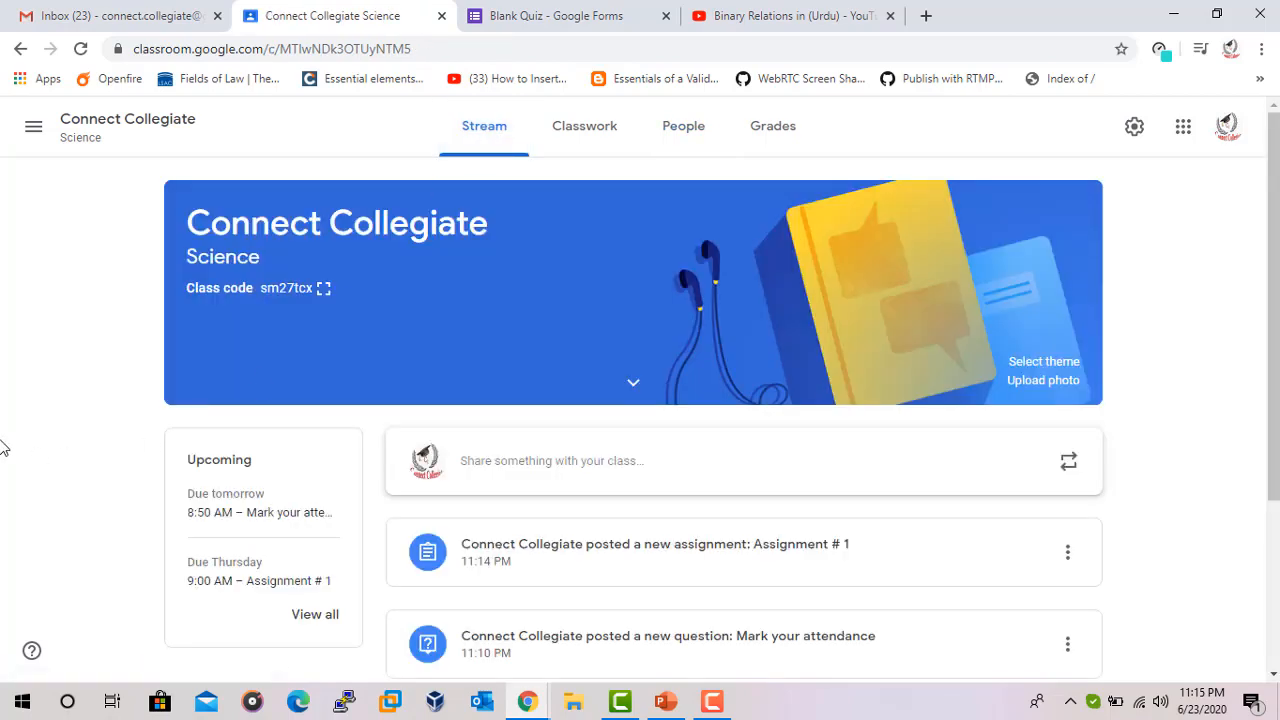
scroll(451, 506, "down", 3)
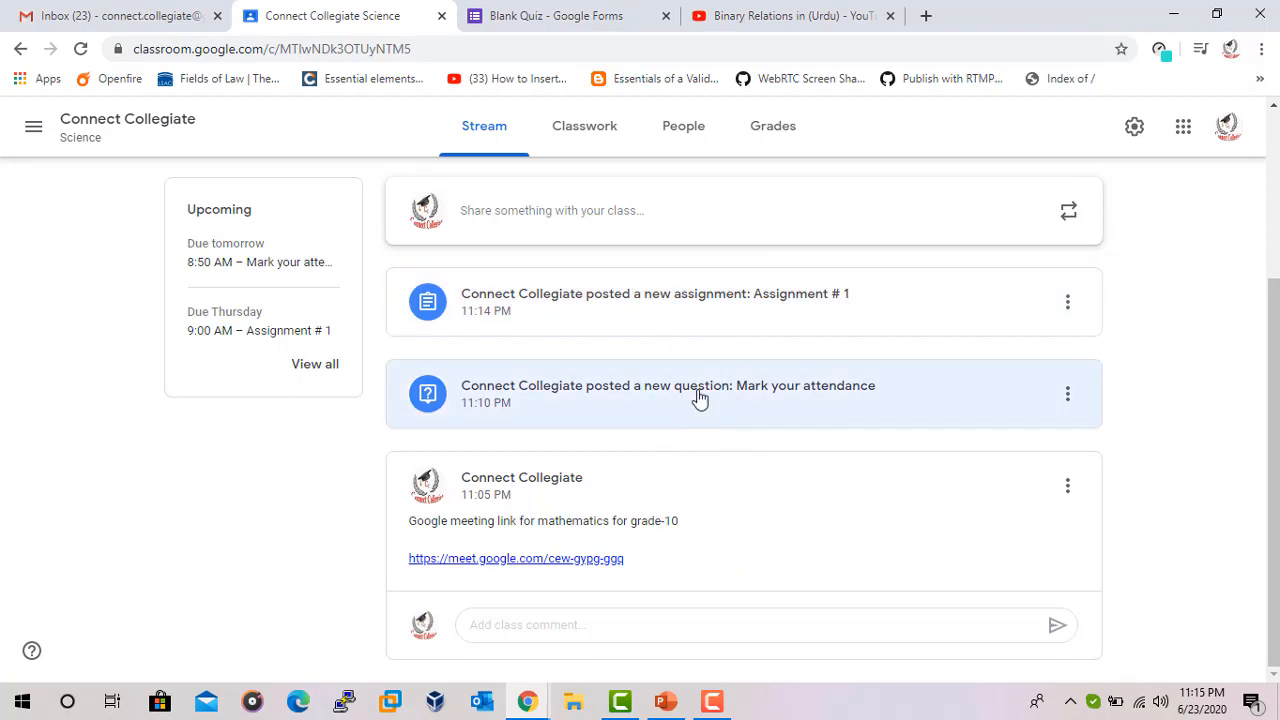
- Switch to the Google Meet call and stop presenting the screen
key("alt+Tab")
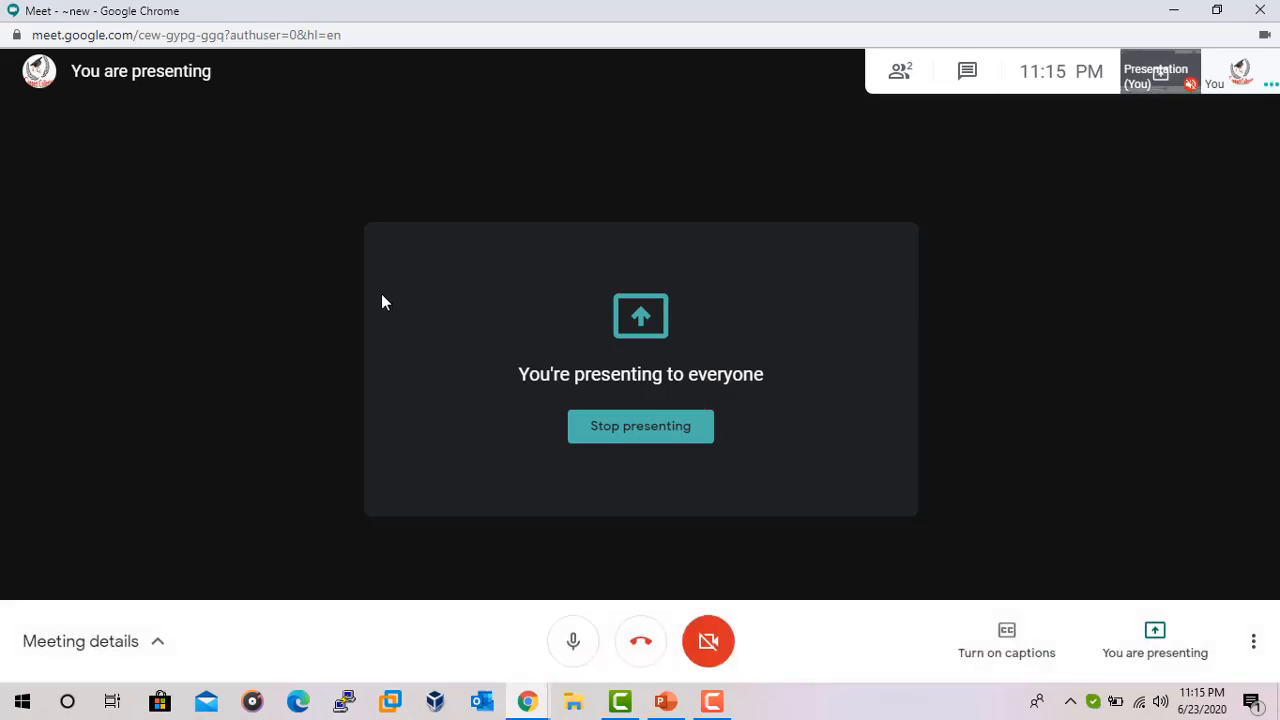
left_click(670, 433)
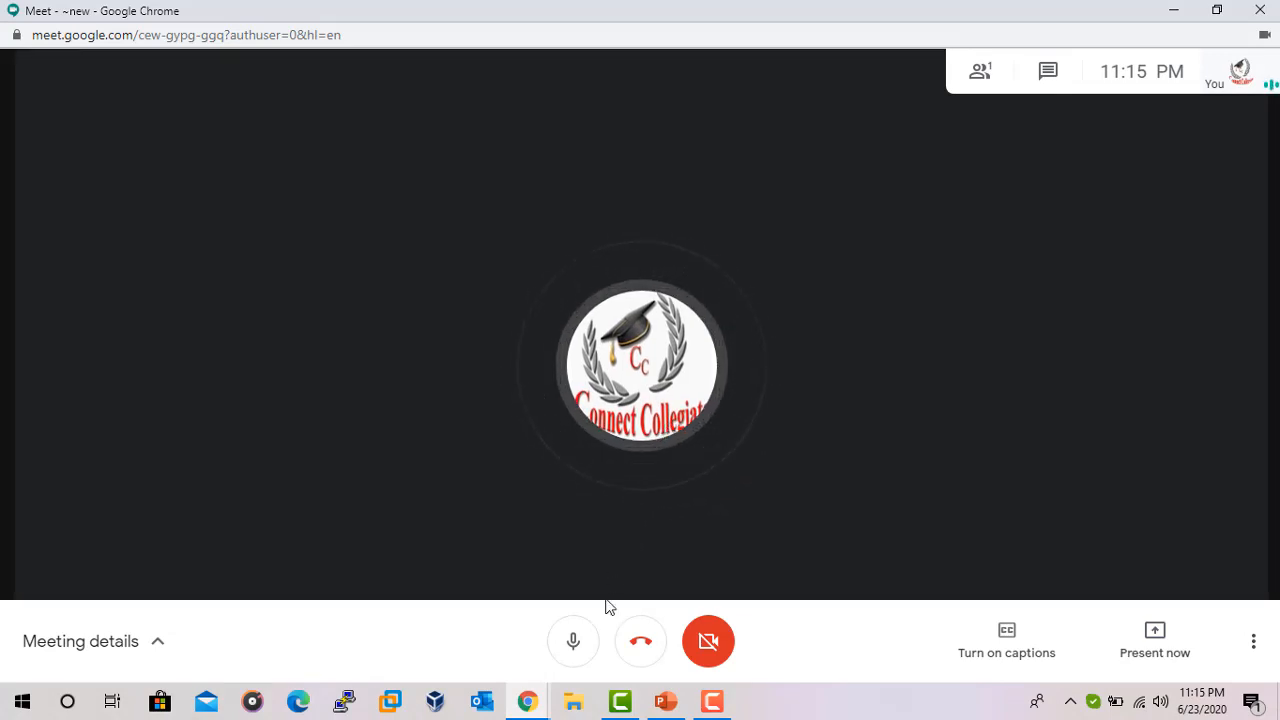
mouse_move(527, 706)
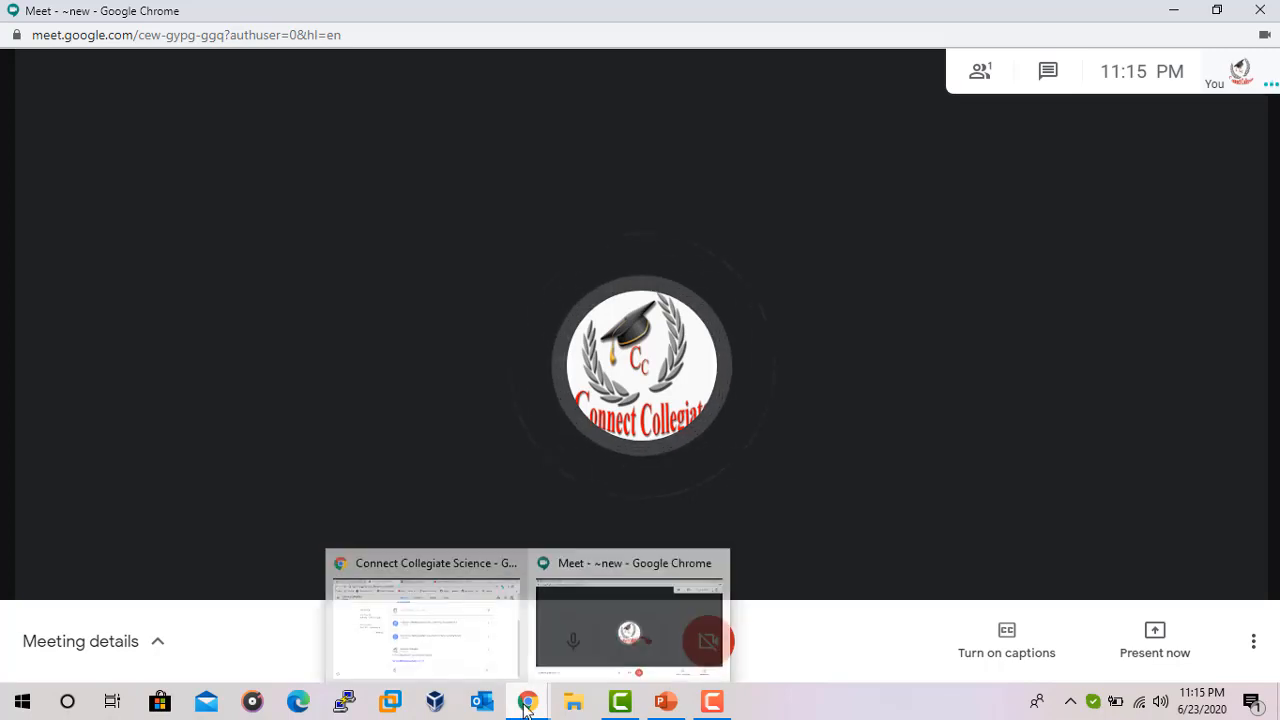